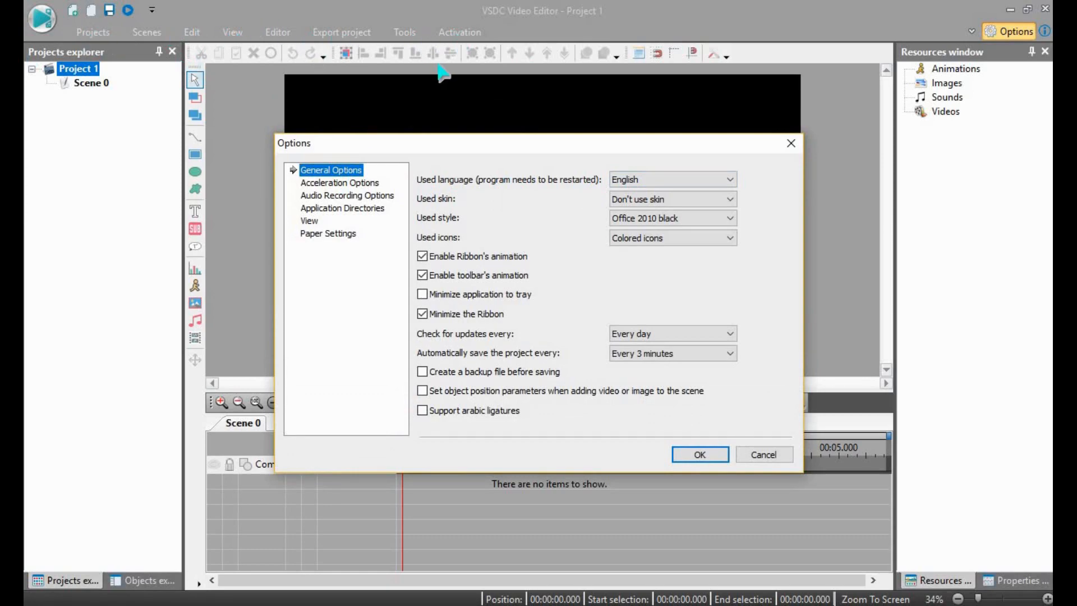
# Step: Review the available interface languages and skins in the general options, keeping English and Don't use skin
pyautogui.click(654, 179)
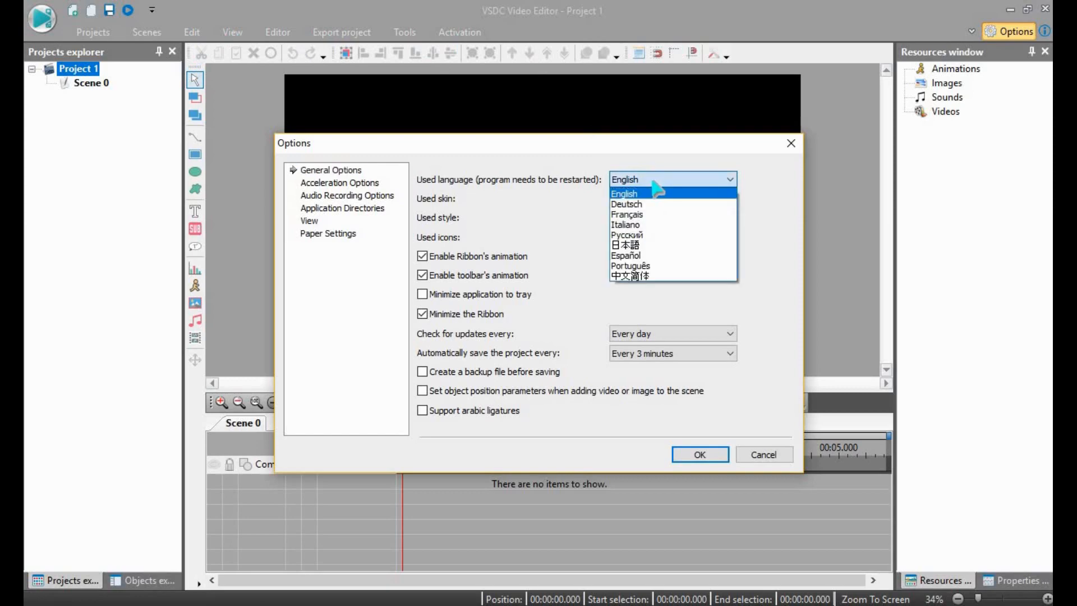
pyautogui.click(684, 192)
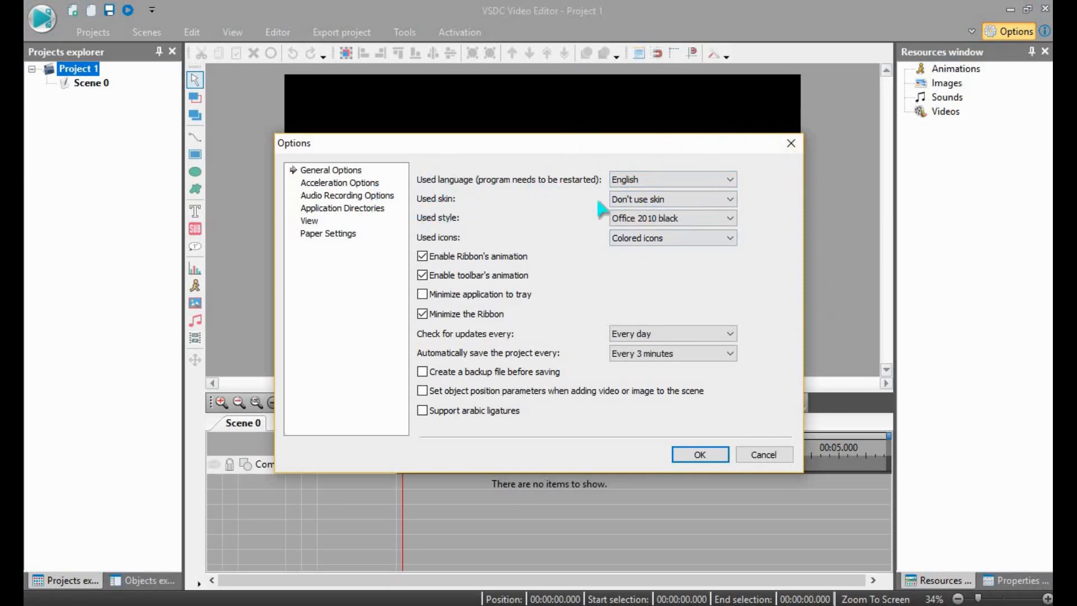
pyautogui.click(664, 201)
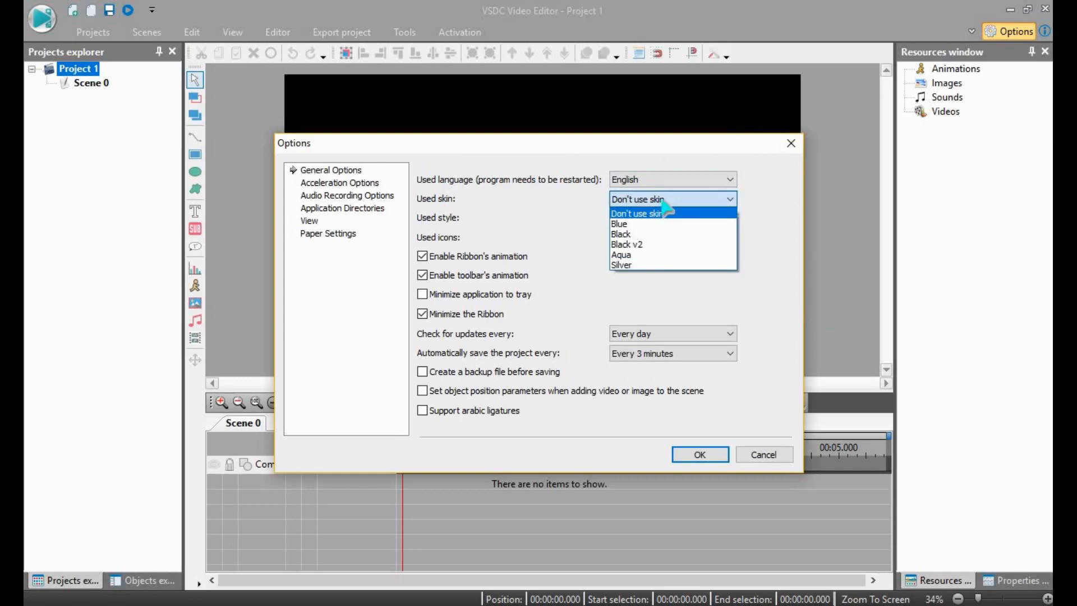
pyautogui.click(666, 213)
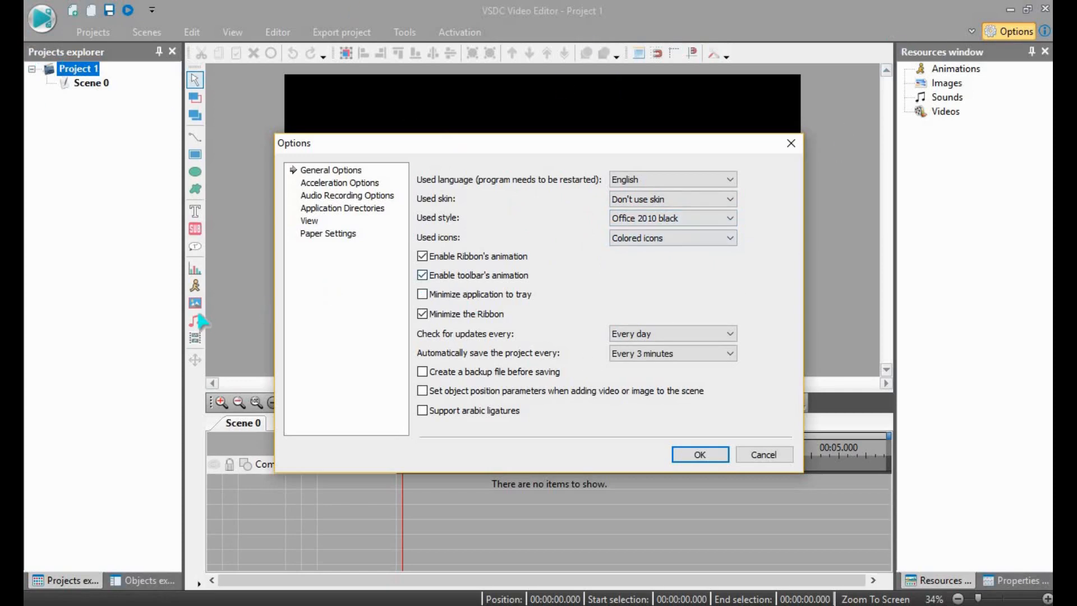
# Step: Set the interface style to Office 2007 aqua and apply the options
pyautogui.click(681, 217)
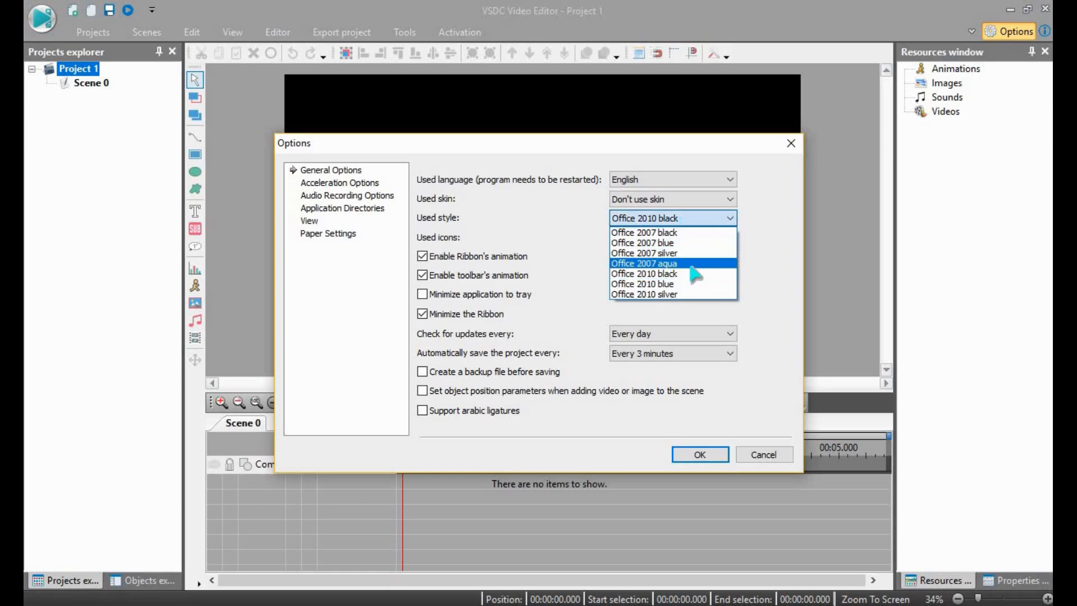
pyautogui.click(692, 265)
pyautogui.click(713, 456)
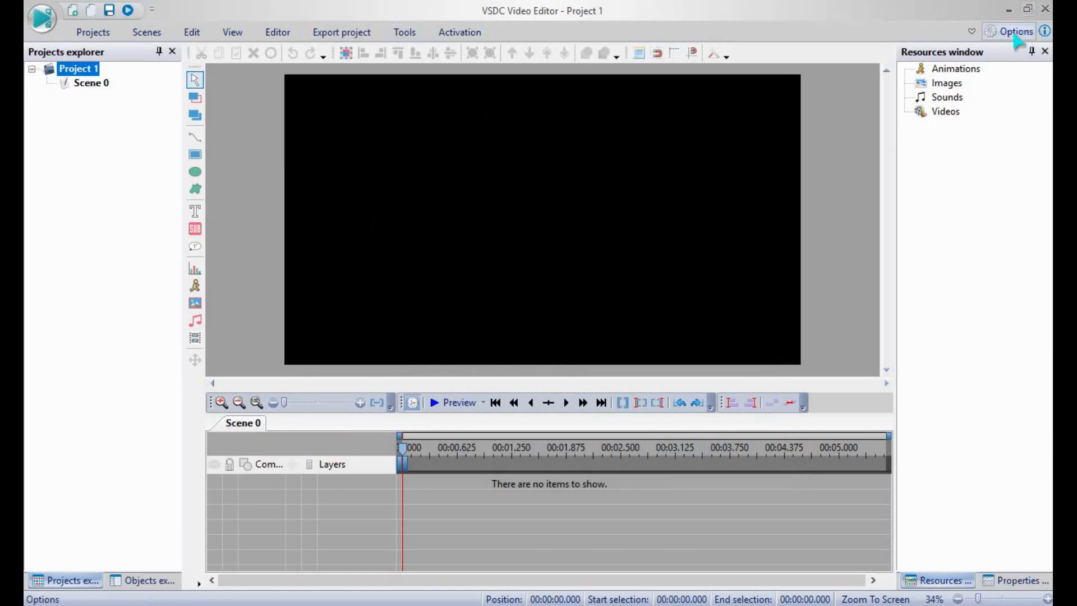
# Step: Set the interface style back to Office 2010 black and apply the options
pyautogui.click(1014, 35)
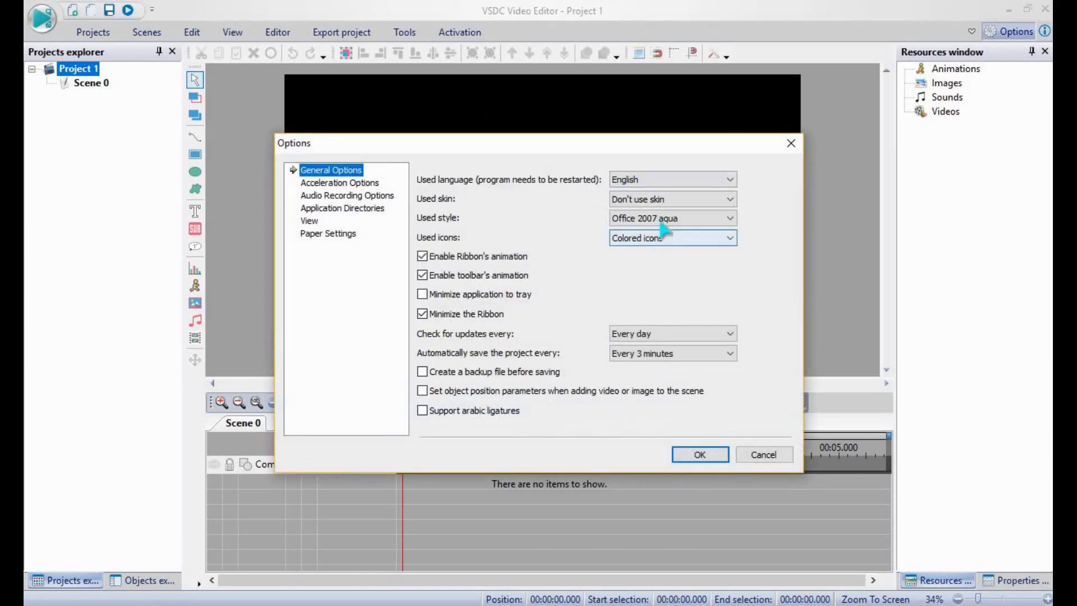
pyautogui.click(719, 218)
pyautogui.click(680, 273)
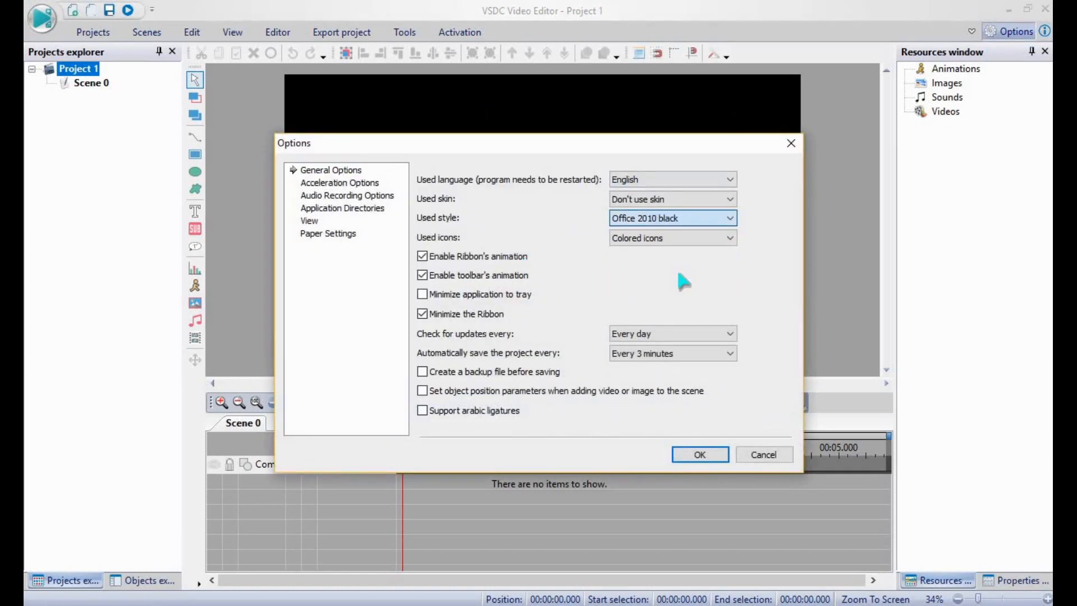
pyautogui.click(702, 456)
# Step: Switch the interface icons to Black icons and apply the options
pyautogui.click(1004, 34)
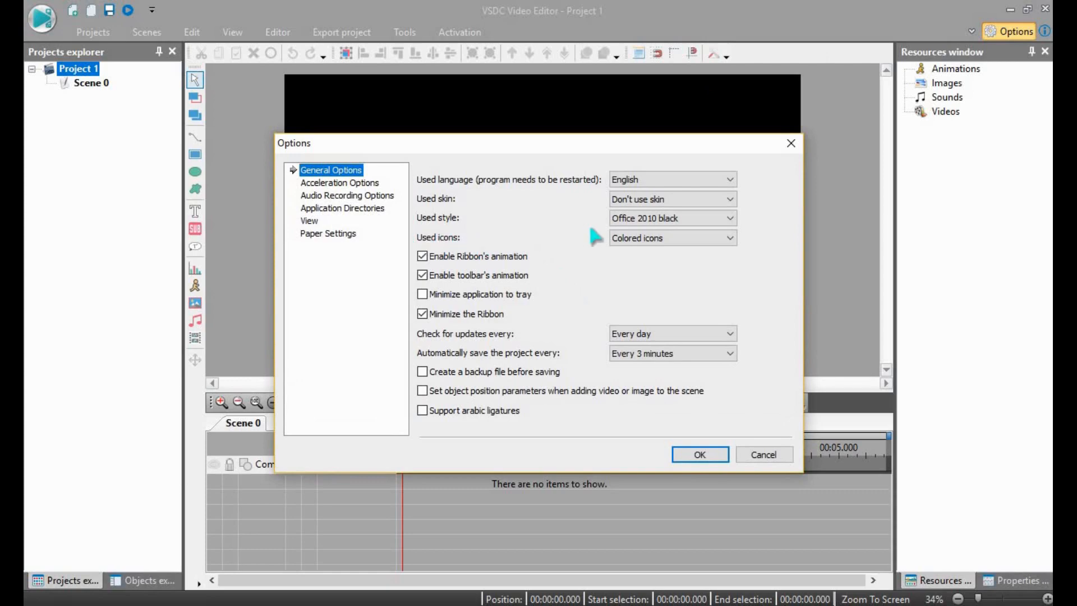
pyautogui.click(645, 240)
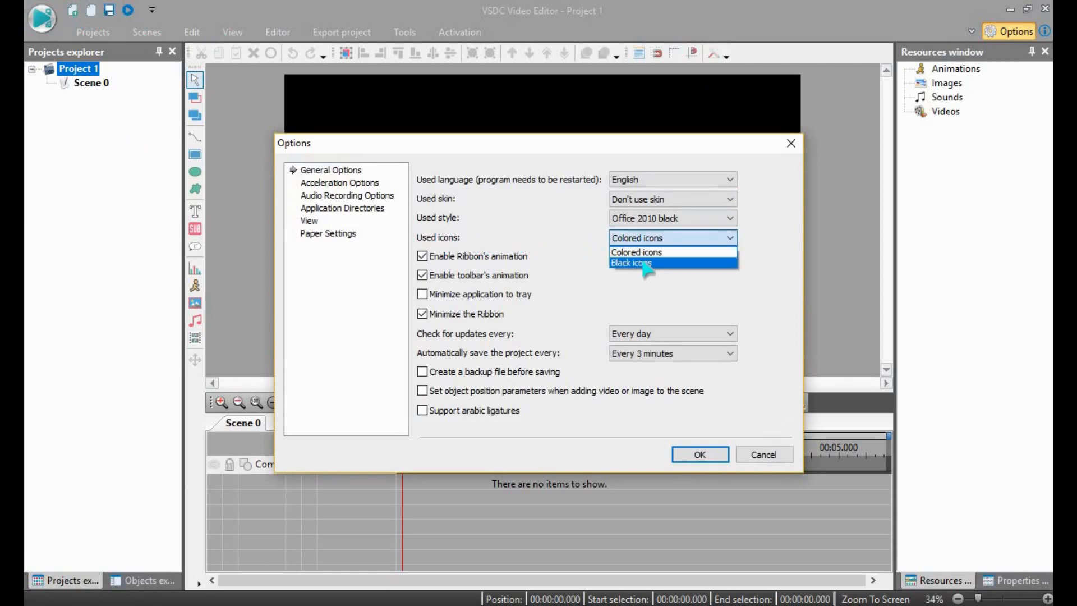
pyautogui.click(631, 263)
pyautogui.click(706, 454)
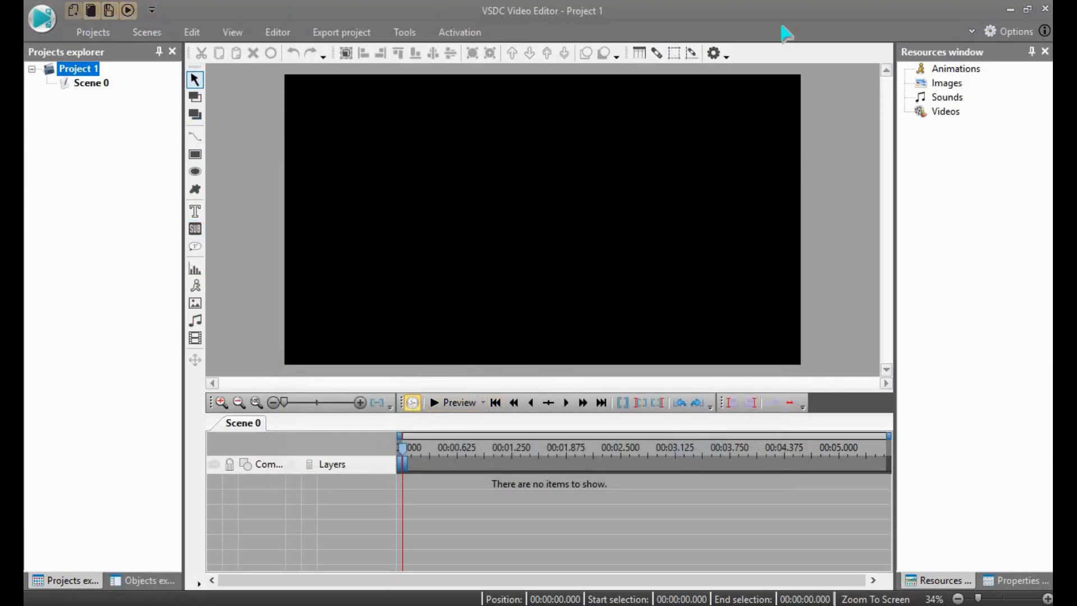
# Step: Switch the interface icons back to Colored icons and apply the options
pyautogui.click(1009, 32)
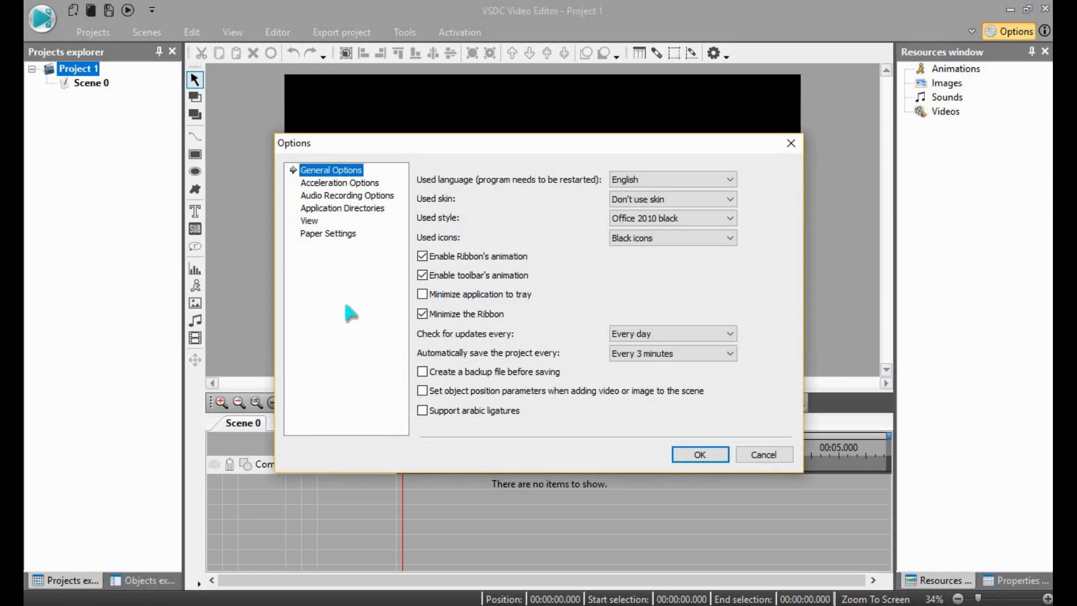
pyautogui.click(632, 246)
pyautogui.click(615, 262)
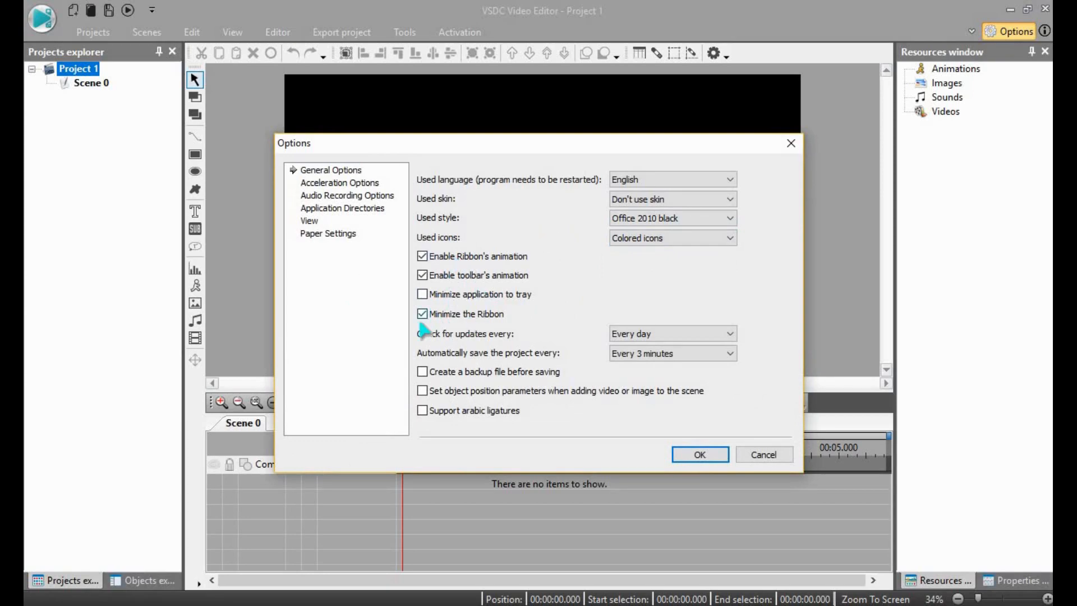
pyautogui.click(696, 455)
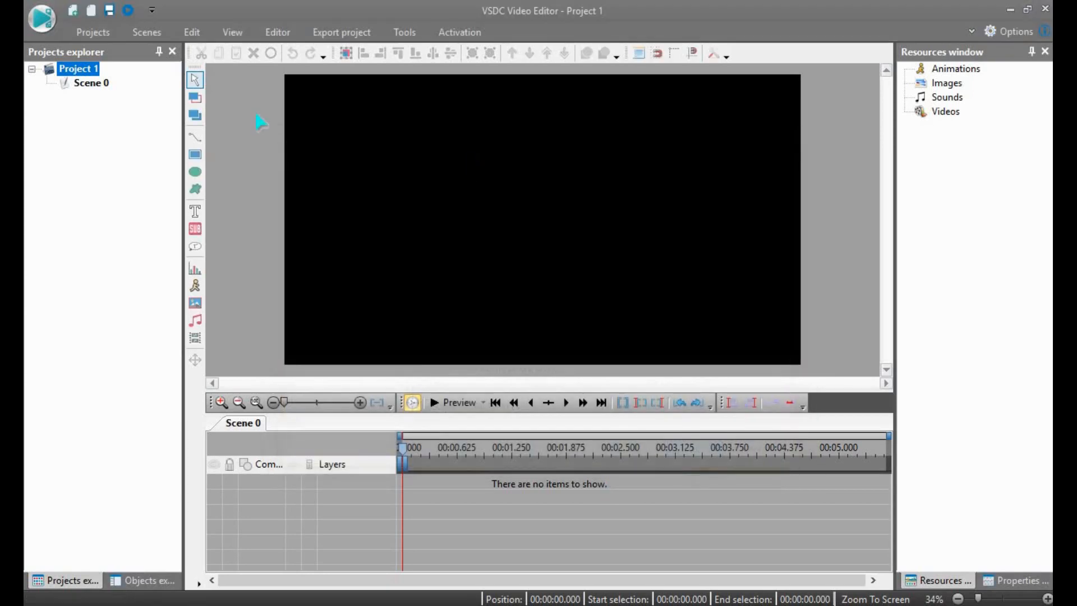
# Step: Look at how the Edit, View and Editor command groups expand and collapse while the ribbon is minimized
pyautogui.click(191, 32)
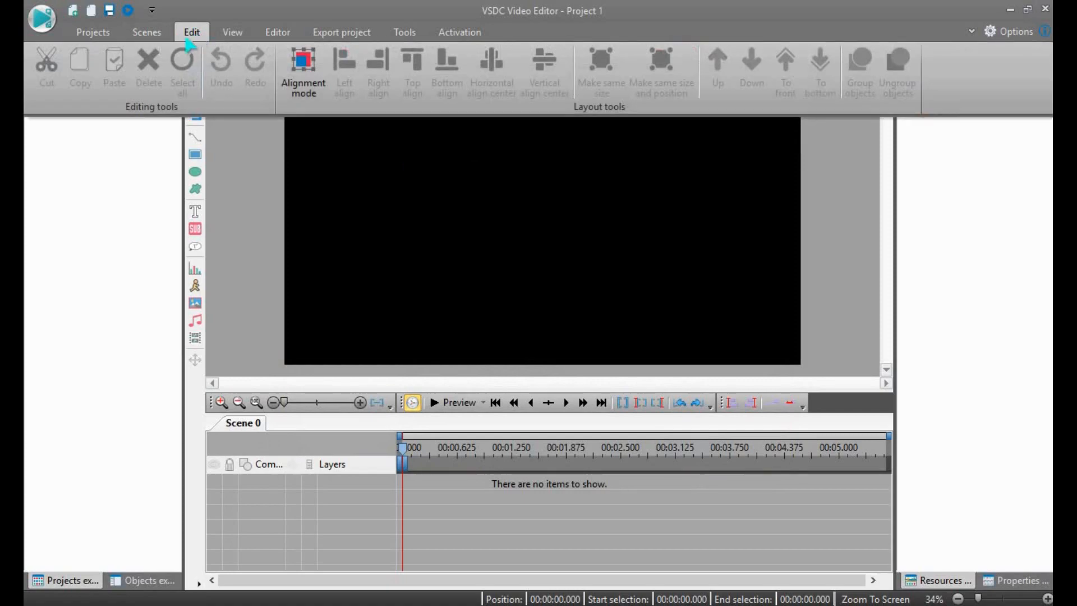
pyautogui.click(247, 206)
pyautogui.click(232, 32)
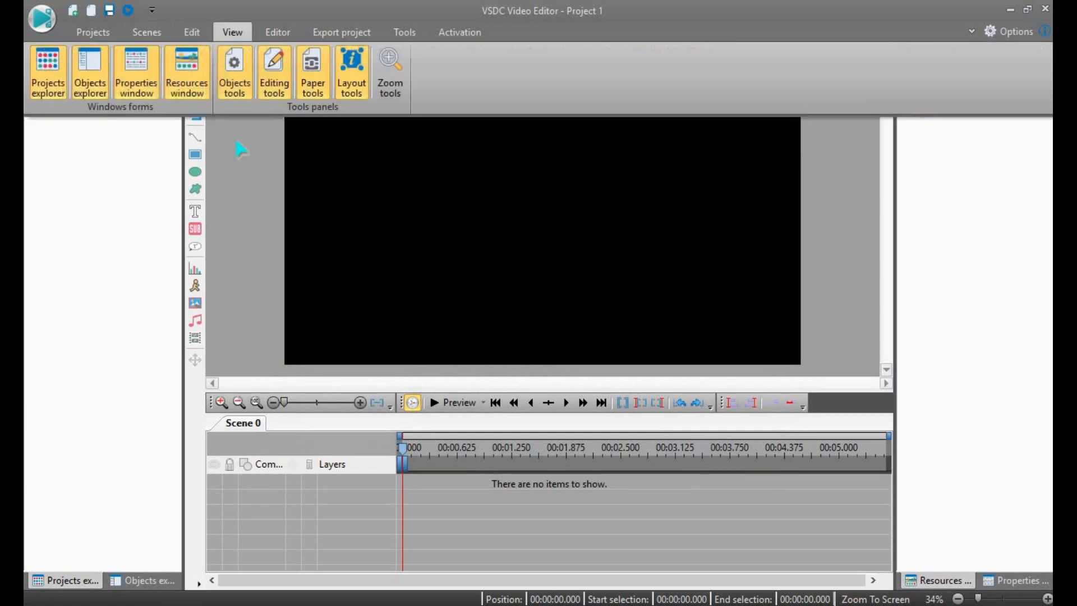
pyautogui.click(243, 163)
pyautogui.click(278, 32)
pyautogui.click(241, 204)
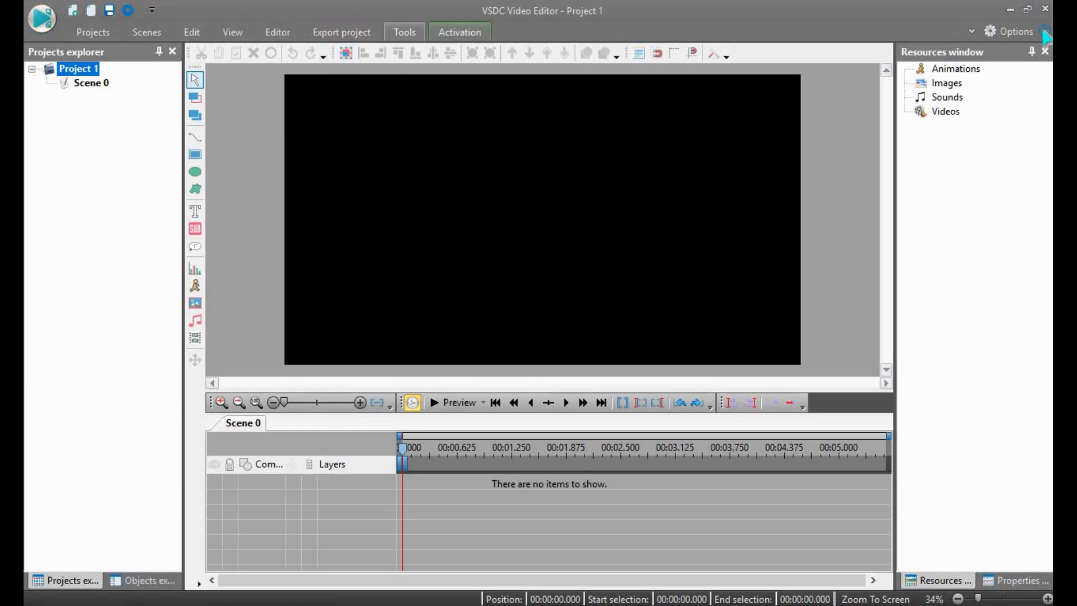
# Step: Disable Minimize the Ribbon in the options and look through the Edit, Scenes, View and Editor command groups
pyautogui.click(1009, 32)
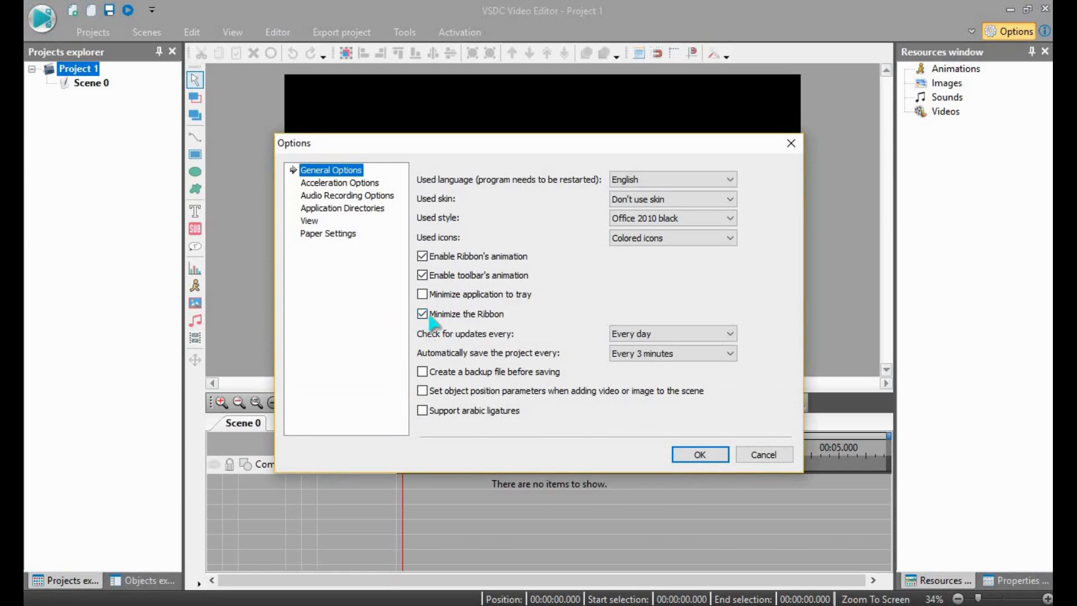
pyautogui.click(710, 456)
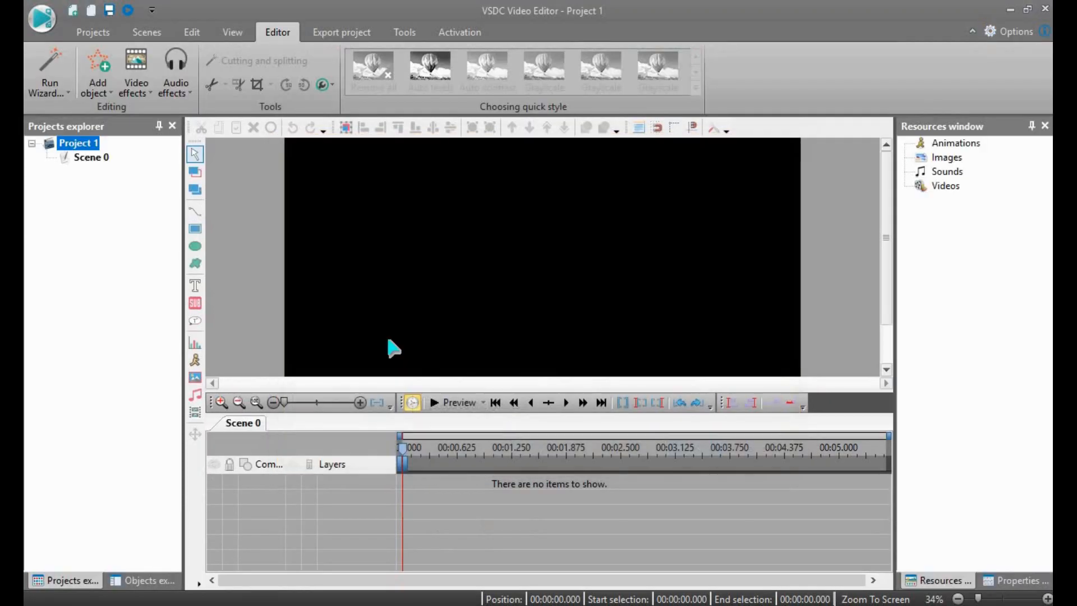
pyautogui.click(232, 32)
pyautogui.click(192, 32)
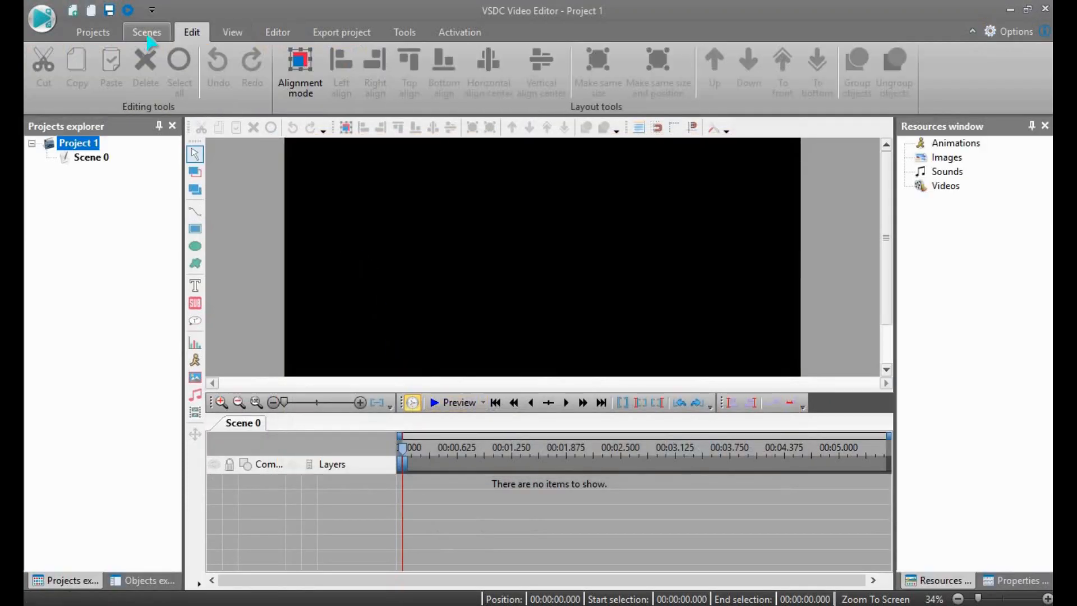
pyautogui.click(146, 32)
pyautogui.click(233, 32)
pyautogui.click(278, 32)
pyautogui.click(232, 32)
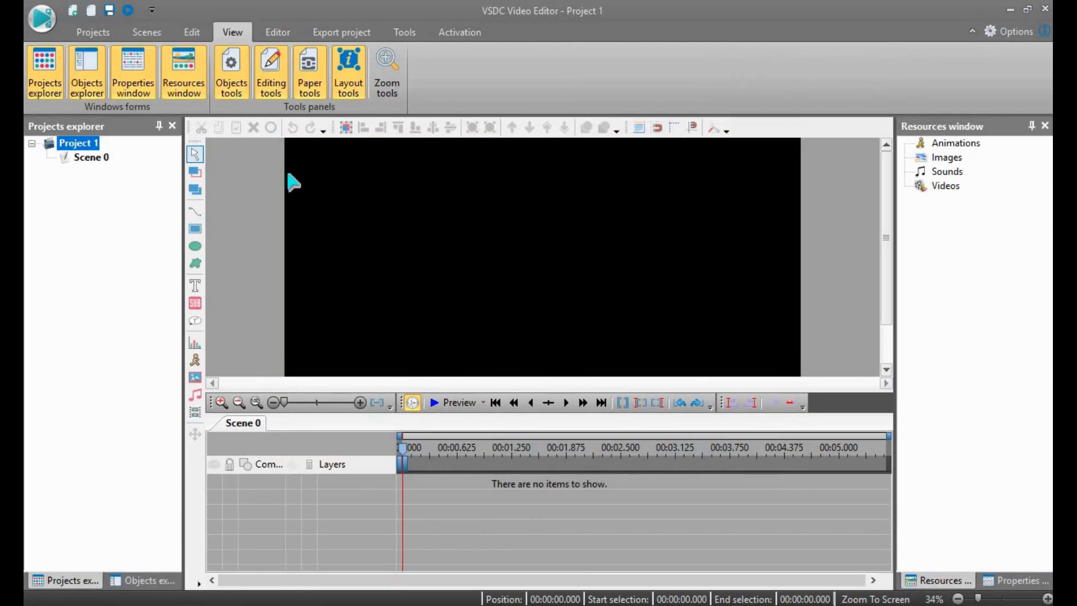
# Step: Enable Minimize the Ribbon in the general options and apply the change
pyautogui.click(1008, 31)
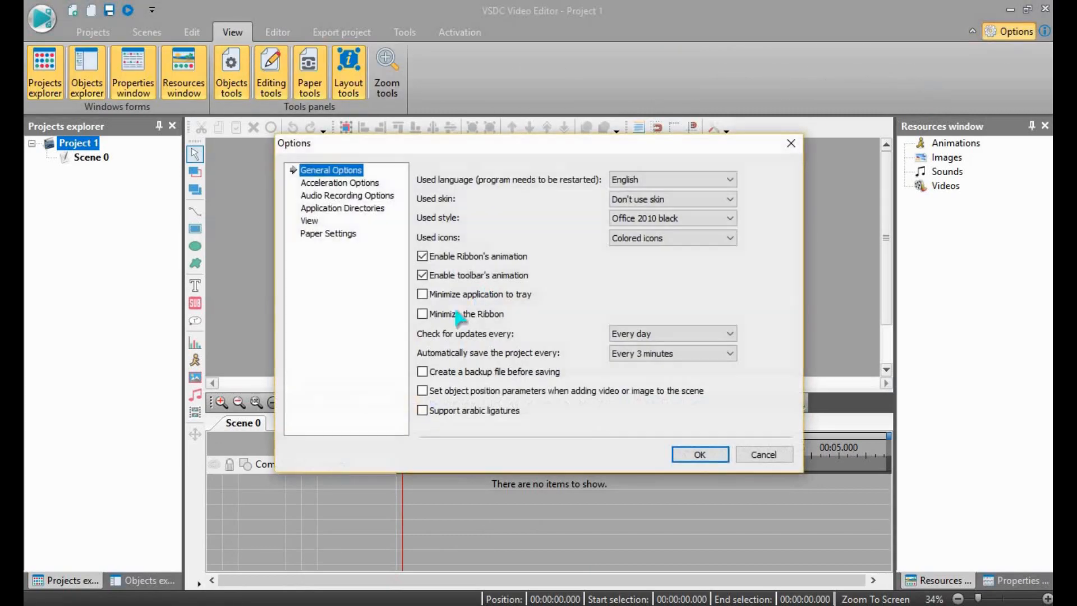
pyautogui.click(428, 316)
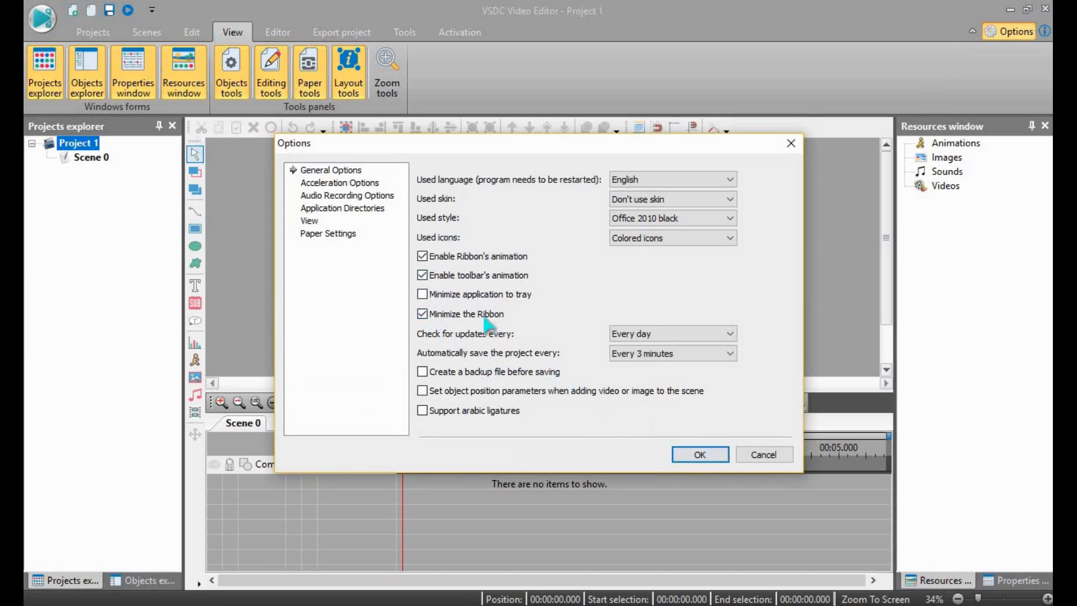
pyautogui.click(700, 455)
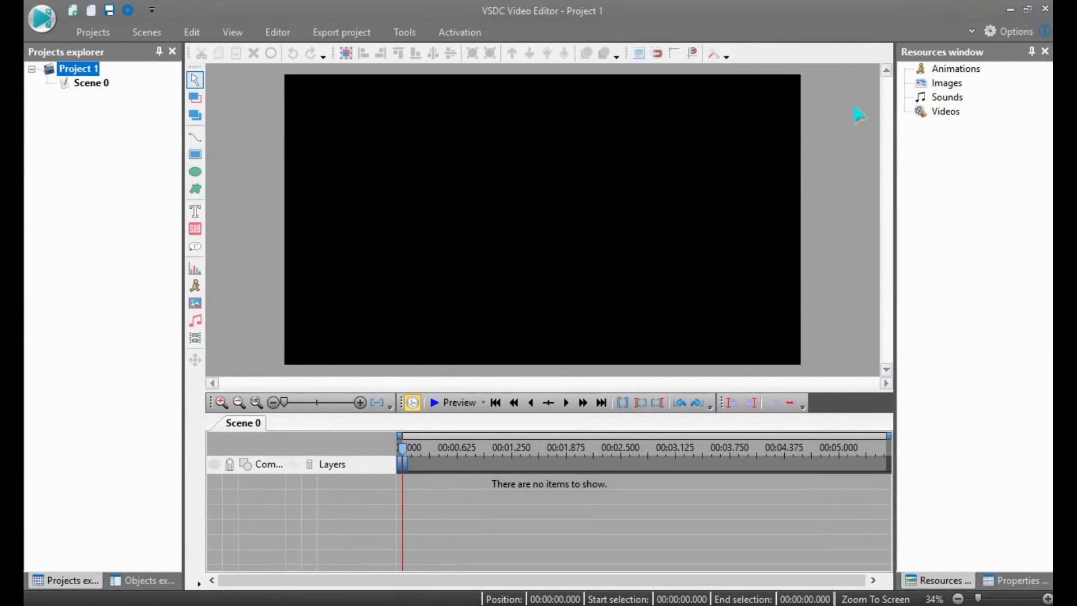
# Step: Set the update check frequency in the general options to Every time
pyautogui.click(1010, 31)
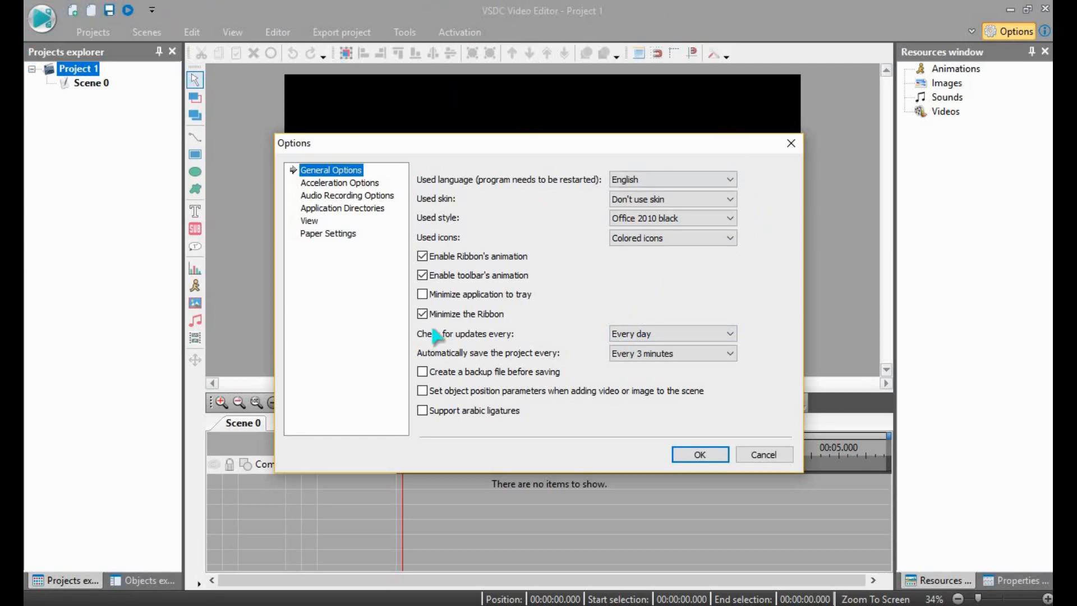
pyautogui.click(669, 339)
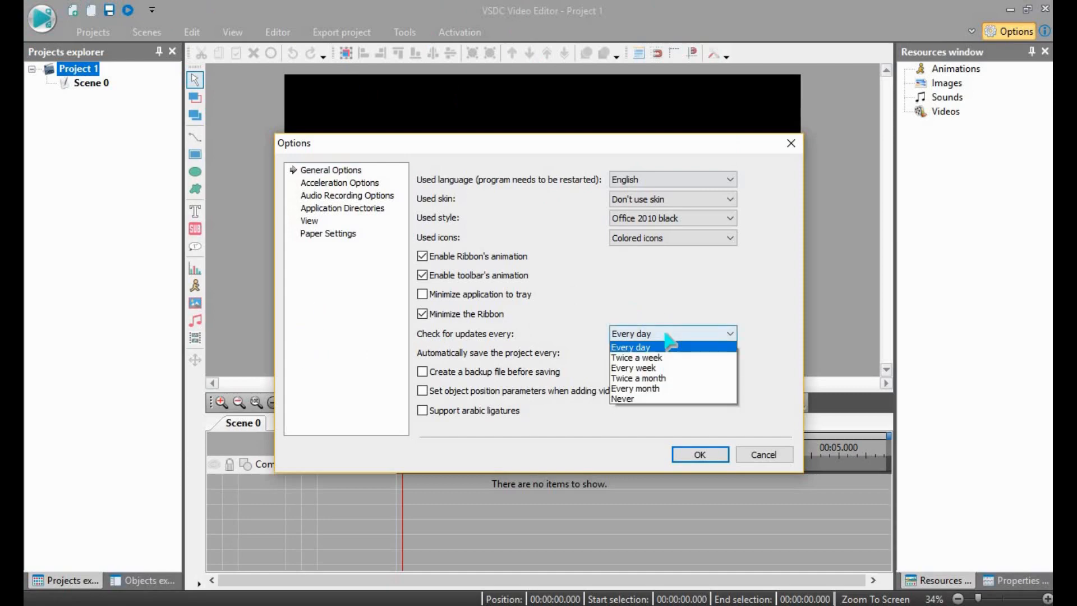
pyautogui.click(671, 344)
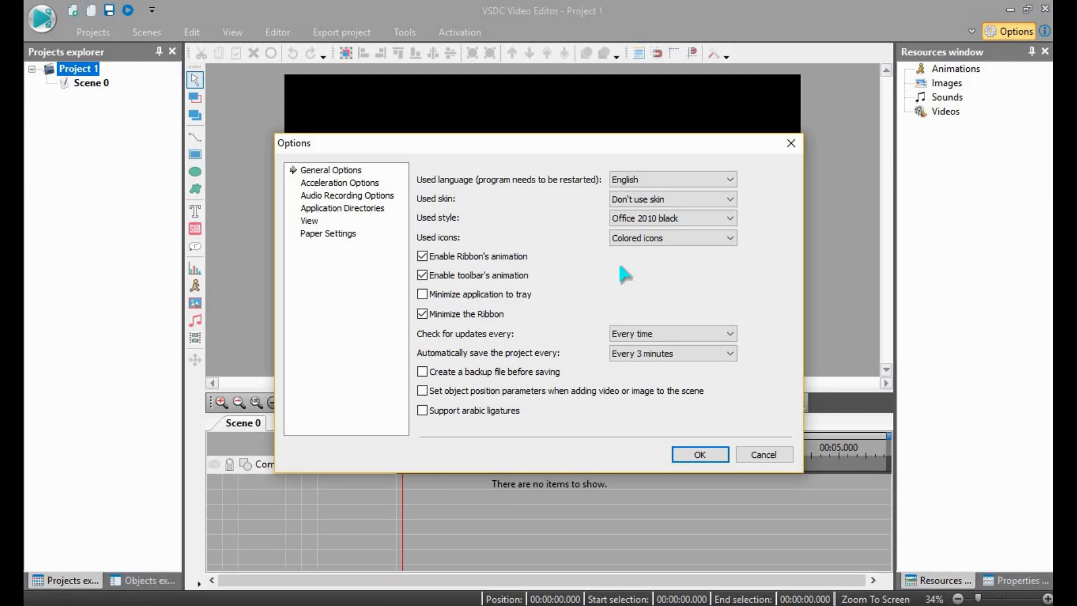
# Step: Try Never as the update check frequency, and set it back to Every day
pyautogui.click(681, 334)
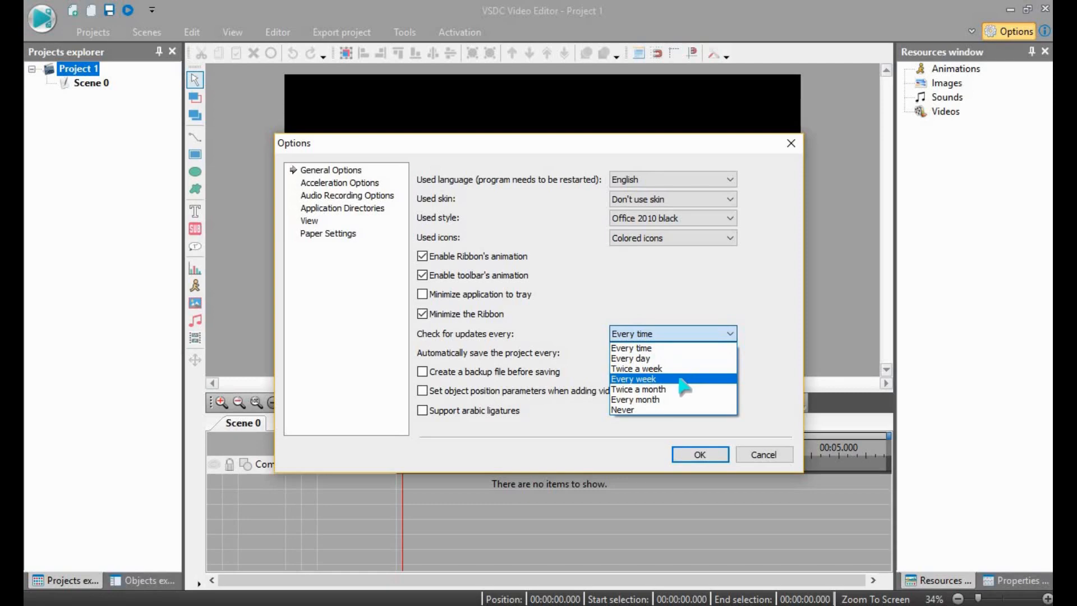
pyautogui.click(652, 413)
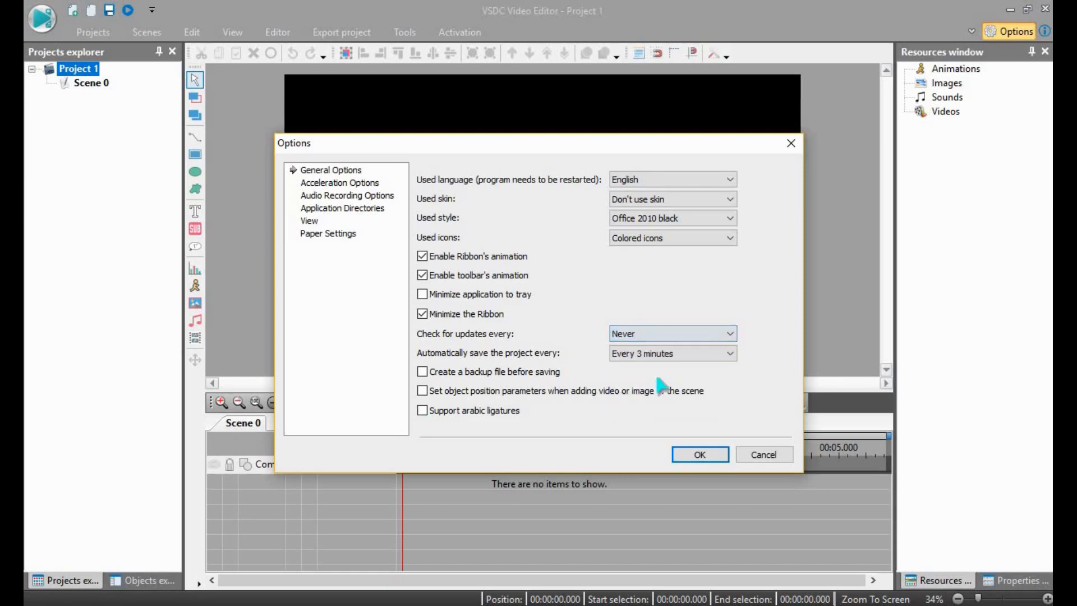
pyautogui.click(622, 334)
pyautogui.click(636, 353)
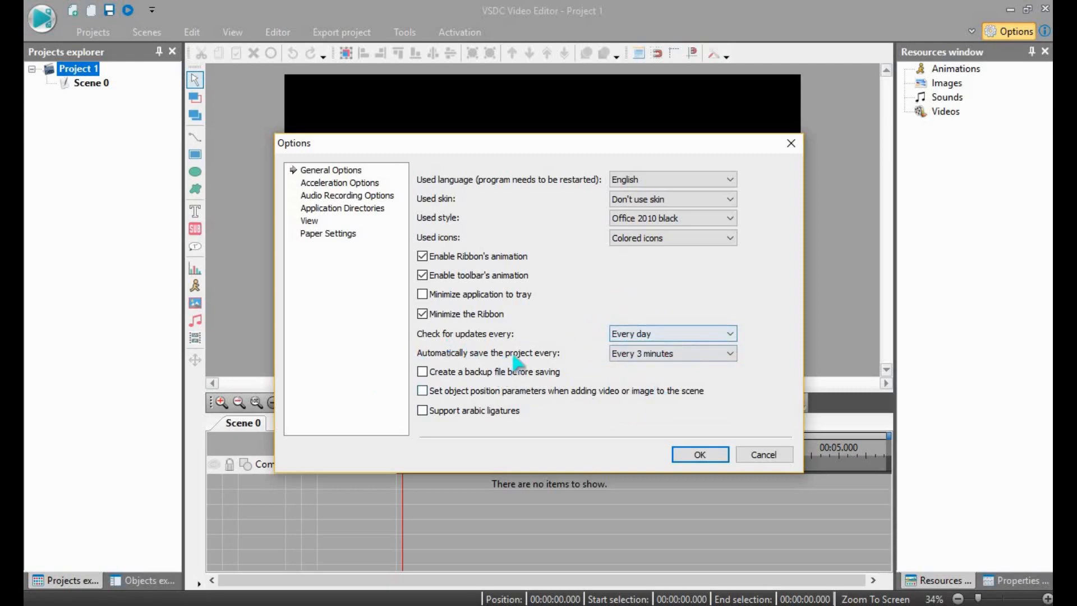
# Step: Try Never for automatic project saving, set it back to Every 3 minutes, and apply the options
pyautogui.click(637, 353)
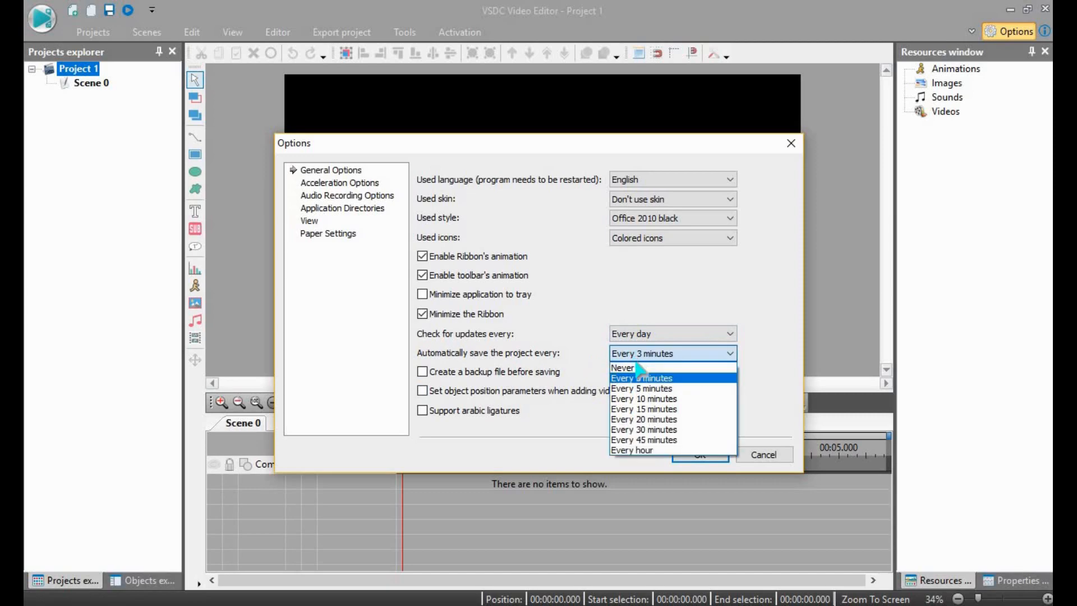
pyautogui.click(635, 368)
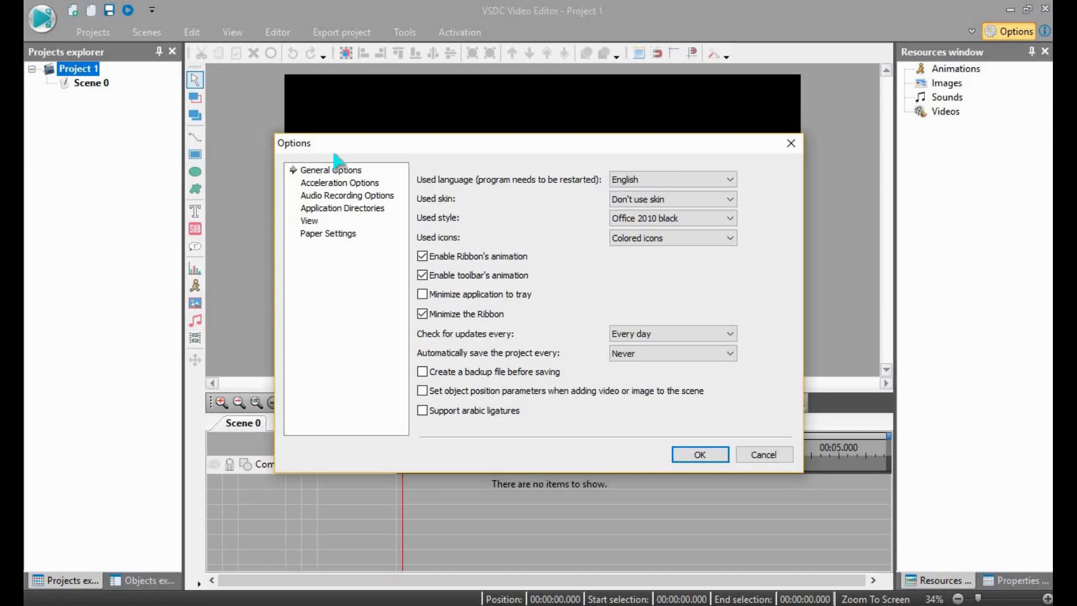
pyautogui.click(639, 352)
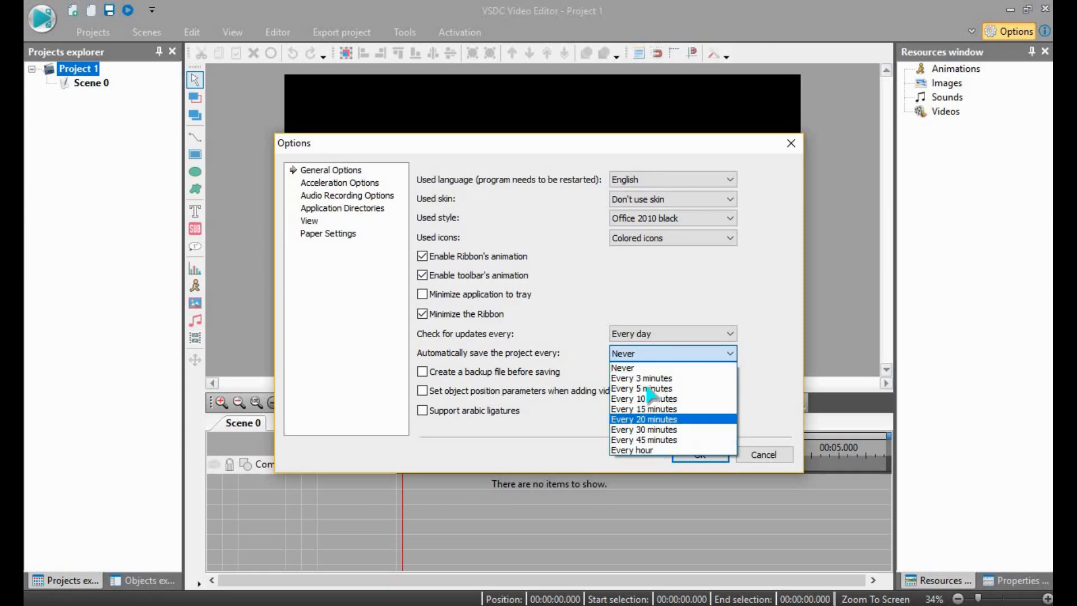
pyautogui.click(645, 378)
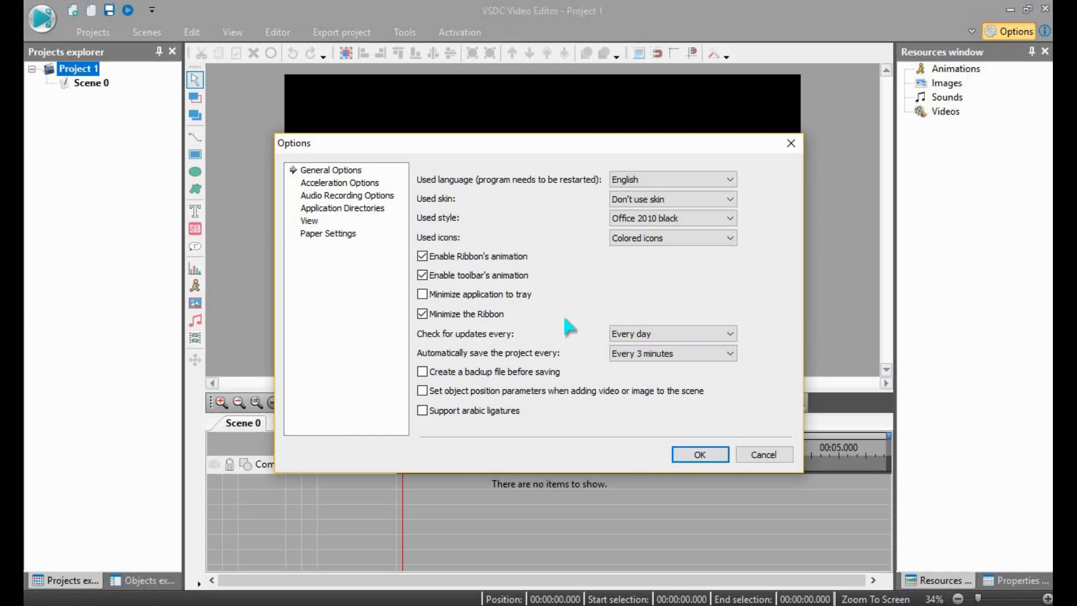
pyautogui.click(701, 456)
# Step: Look at the project commands and the project's Save As dialog, and close it without saving
pyautogui.click(91, 35)
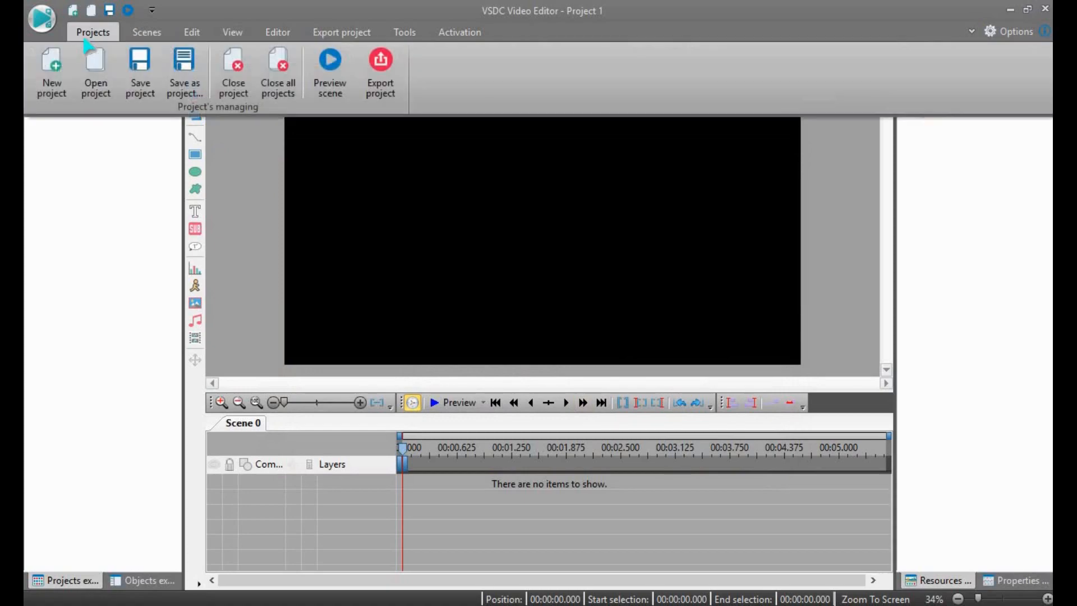
pyautogui.click(276, 220)
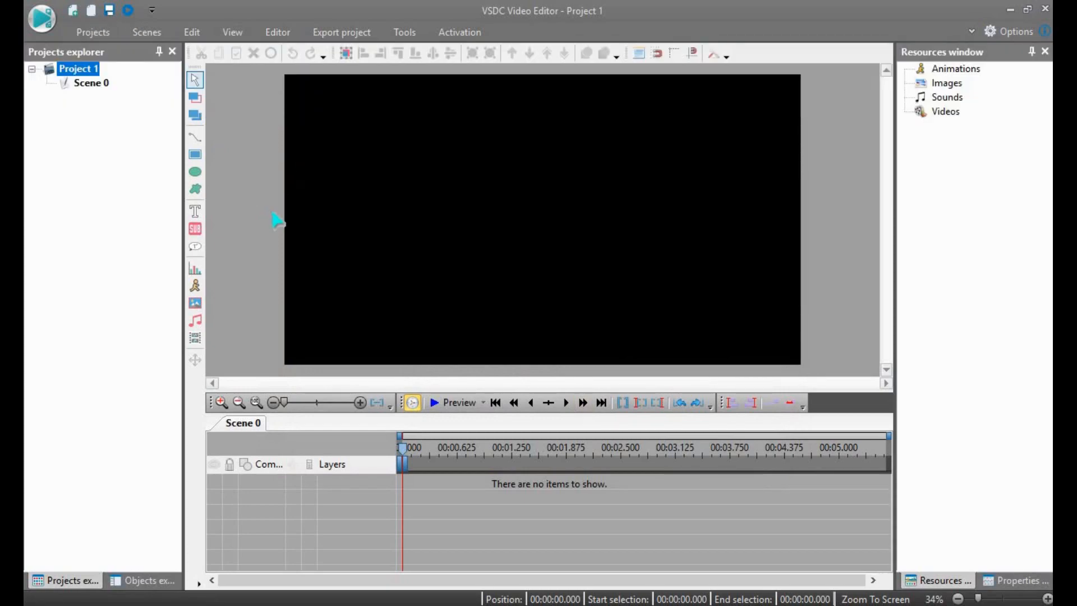
pyautogui.hotkey('ctrl', 's')
pyautogui.click(782, 456)
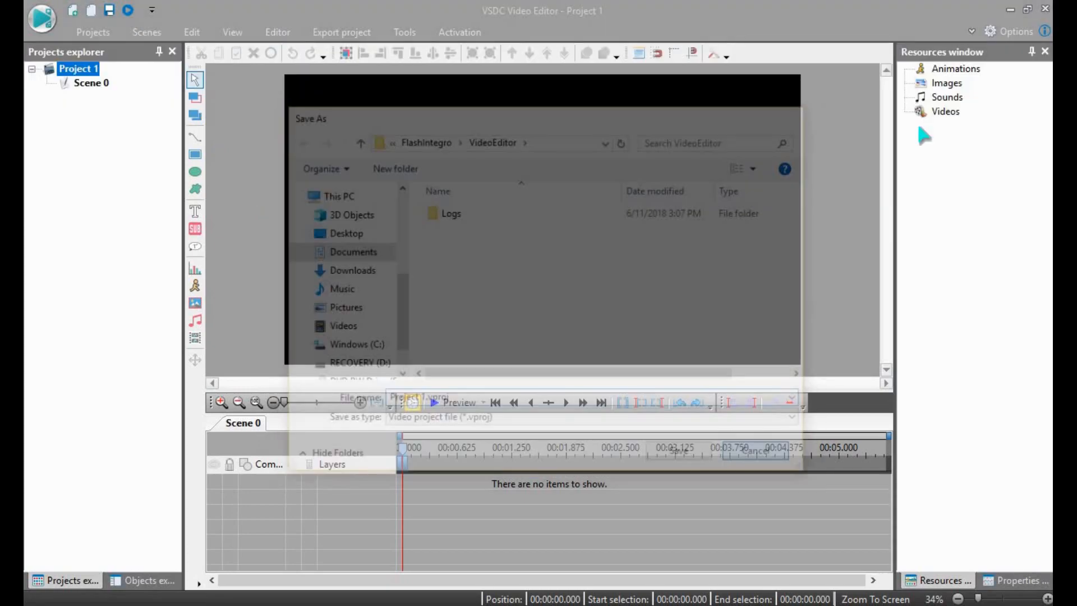
# Step: Try Create a backup file before saving in the general options, turn it off again, and apply the options
pyautogui.click(1009, 32)
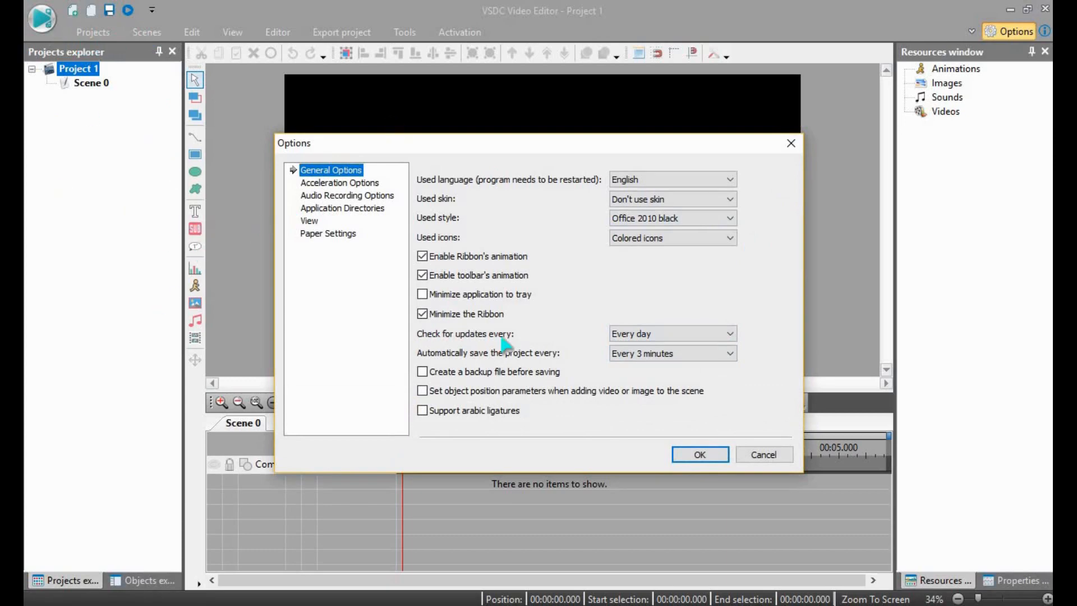
pyautogui.click(423, 372)
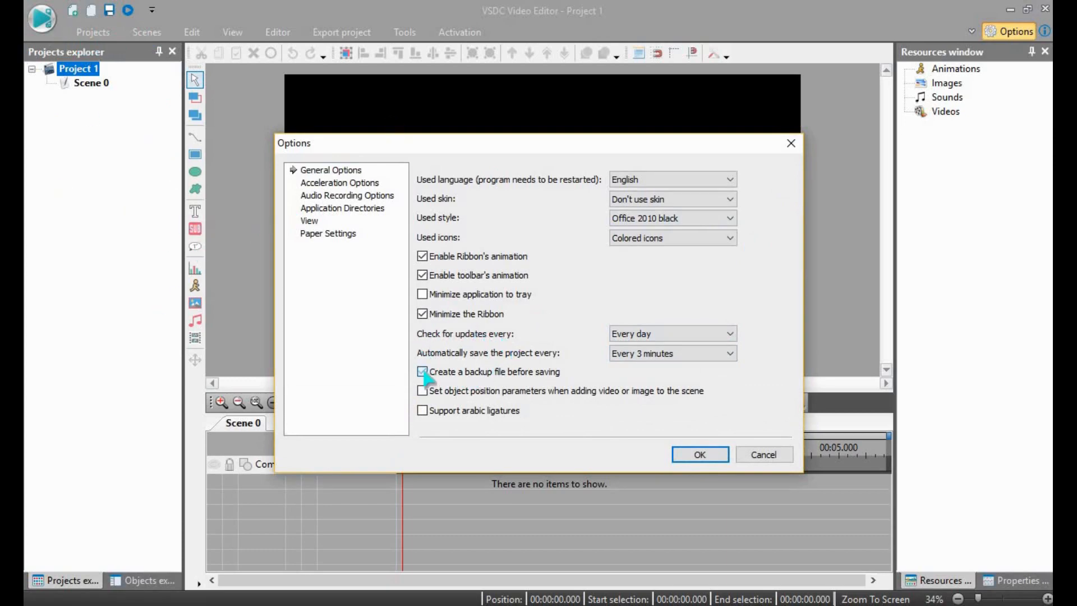
pyautogui.click(423, 373)
pyautogui.click(699, 452)
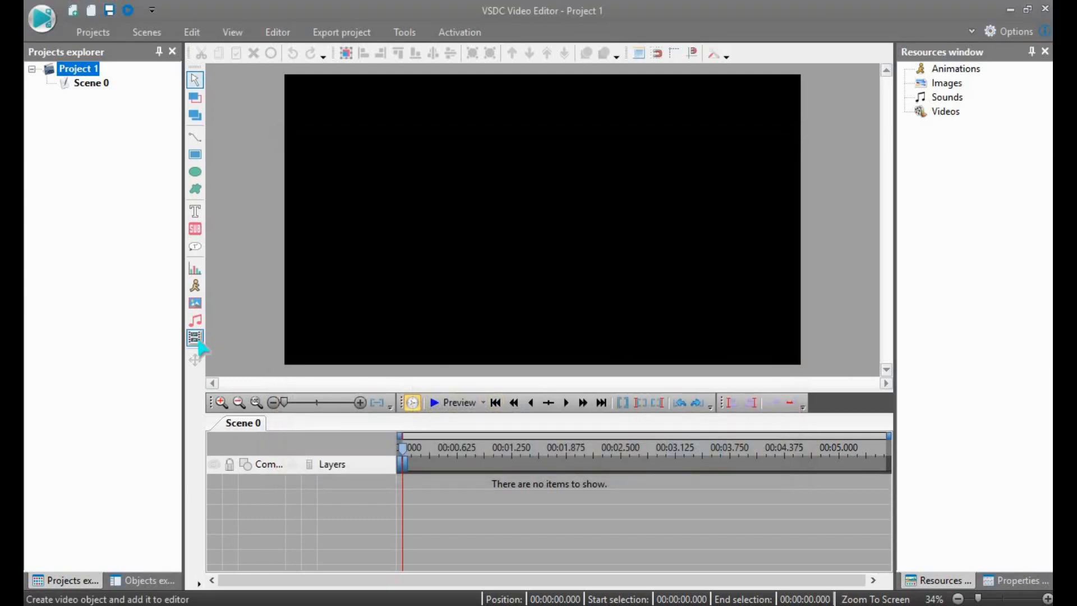
# Step: Add the video "cropping and cutting and splitting in VSDC.wmv" from the Video tutorials folder to the scene with the default object position
pyautogui.click(196, 338)
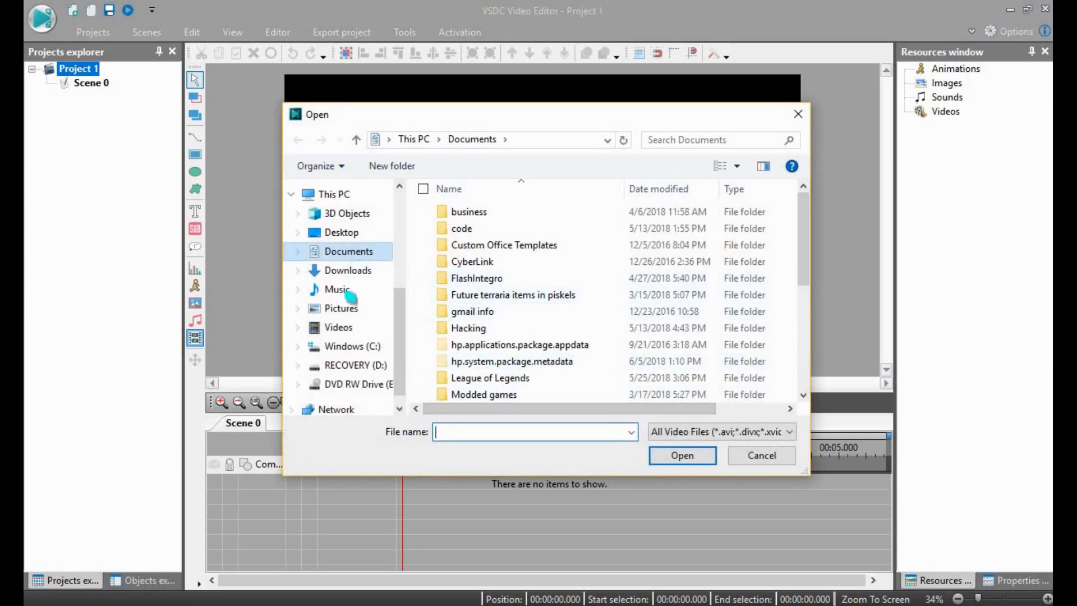
pyautogui.click(339, 328)
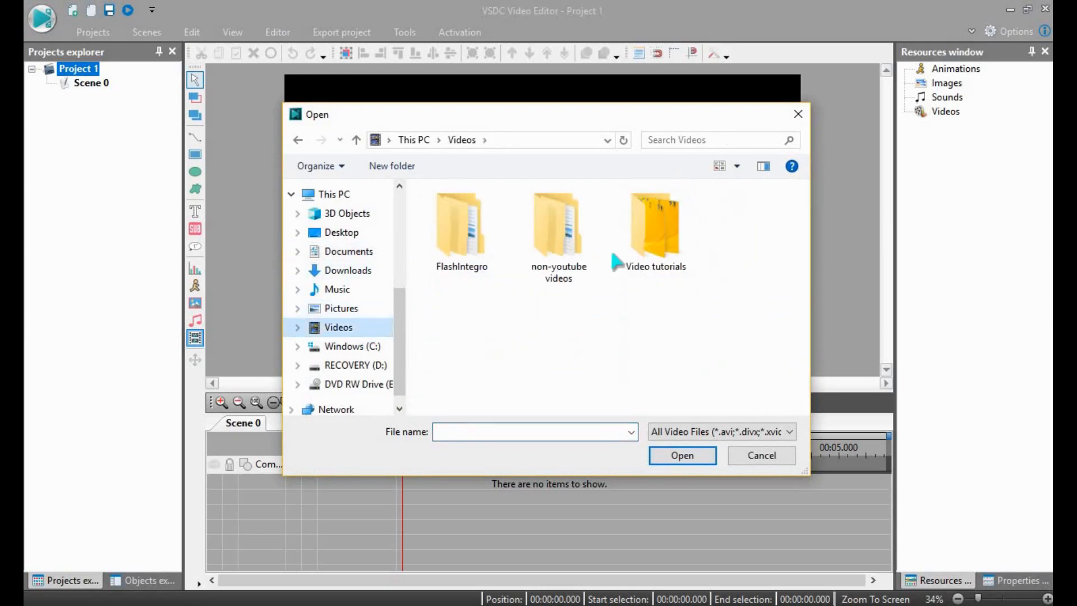
pyautogui.doubleClick(671, 259)
pyautogui.press('Escape')
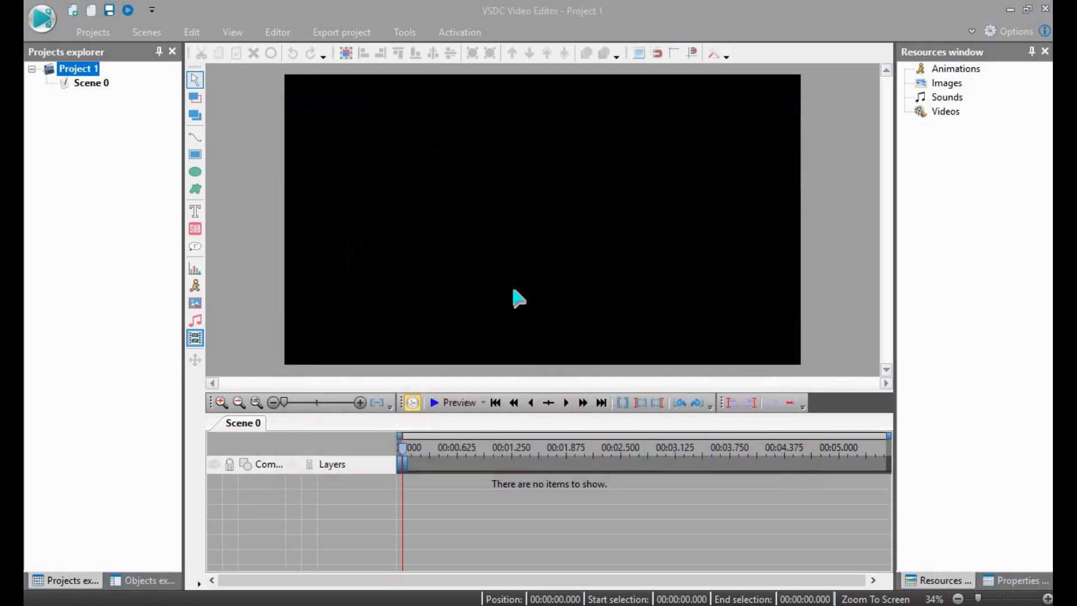
pyautogui.click(691, 384)
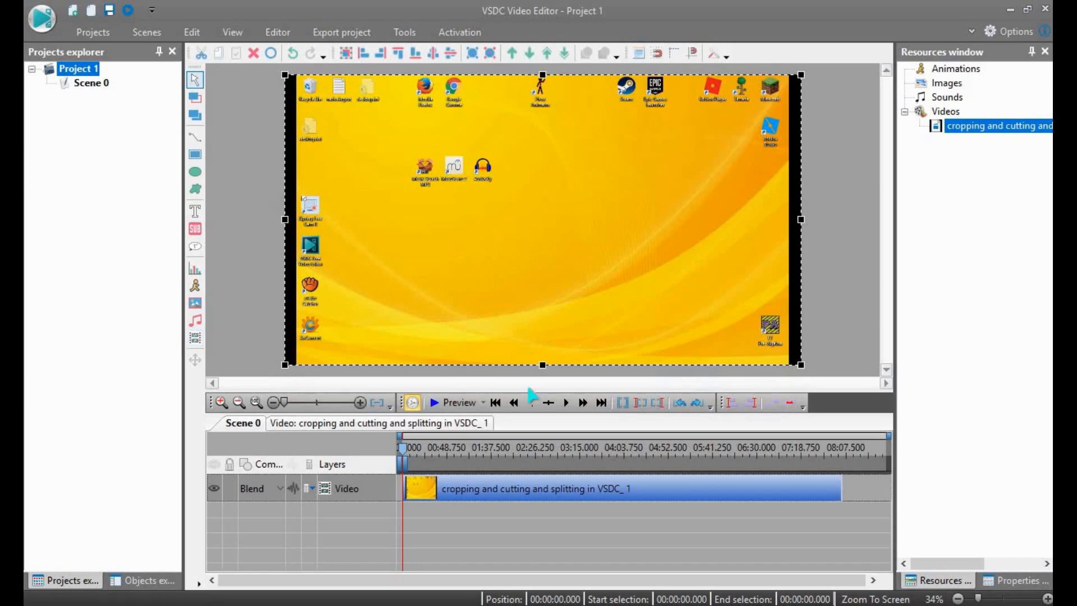
pyautogui.click(650, 529)
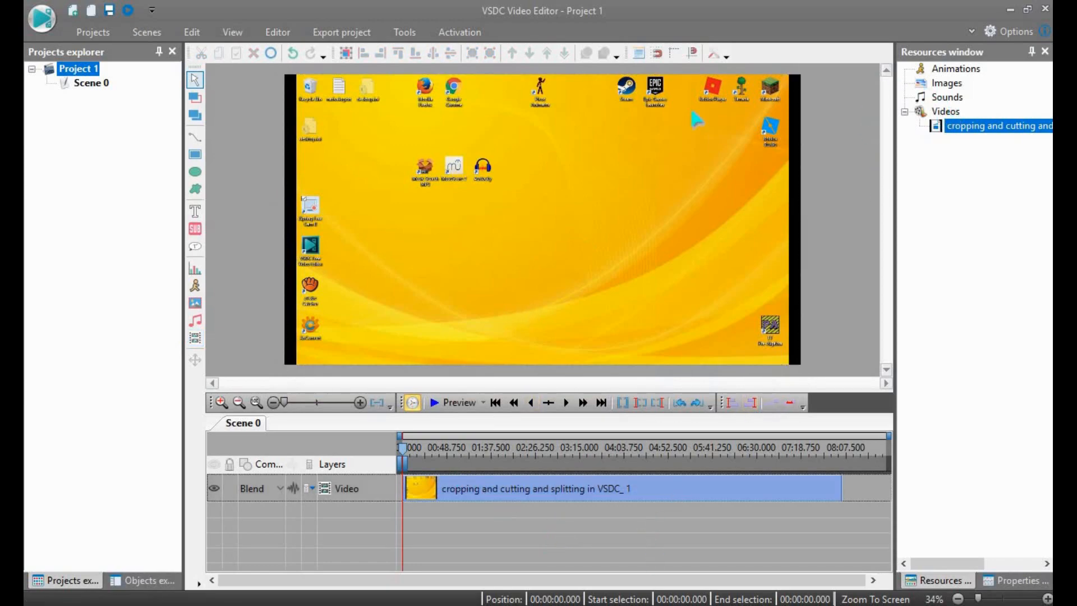
# Step: Enable Set object position parameters when adding video or image to the scene in the general options and apply the change
pyautogui.click(998, 31)
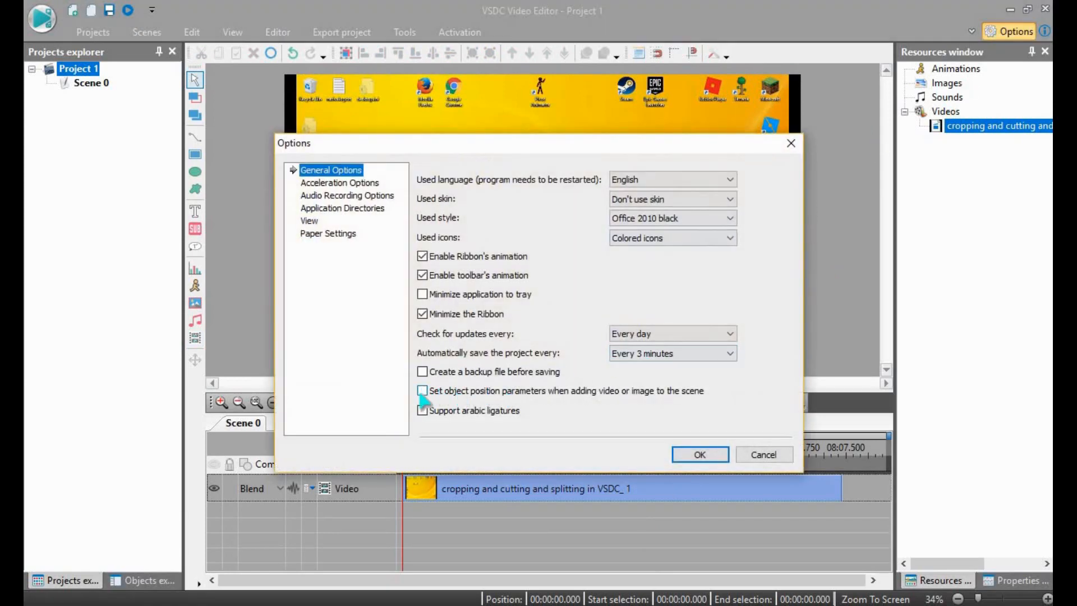
pyautogui.click(576, 392)
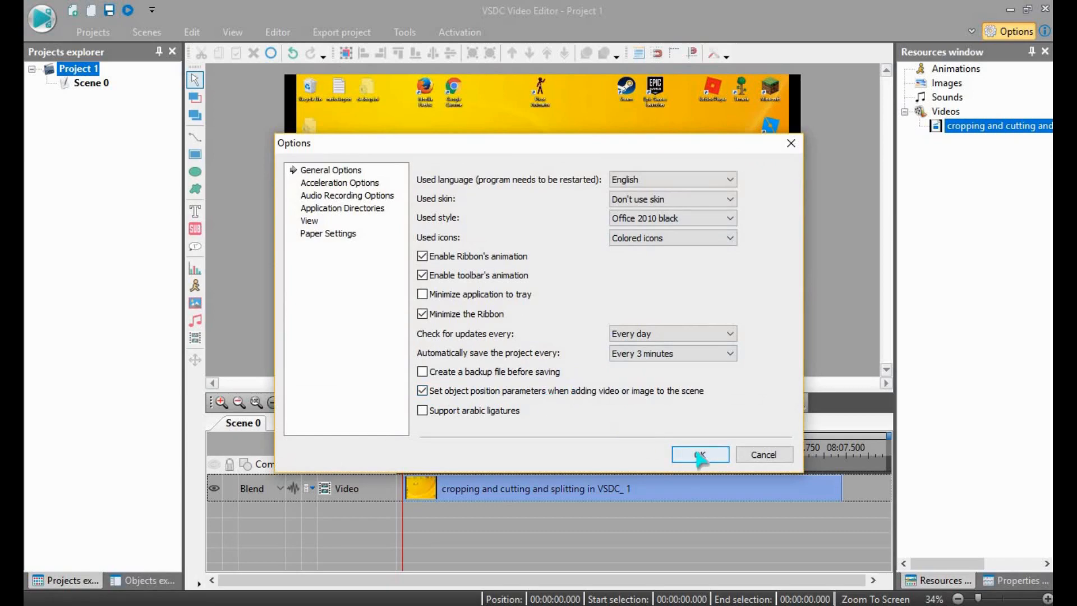
pyautogui.click(699, 454)
# Step: Delete the cropping video from the timeline and choose "How do to a slideshow in VSDC.wmv" as the new video to add
pyautogui.click(666, 489)
pyautogui.press('Delete')
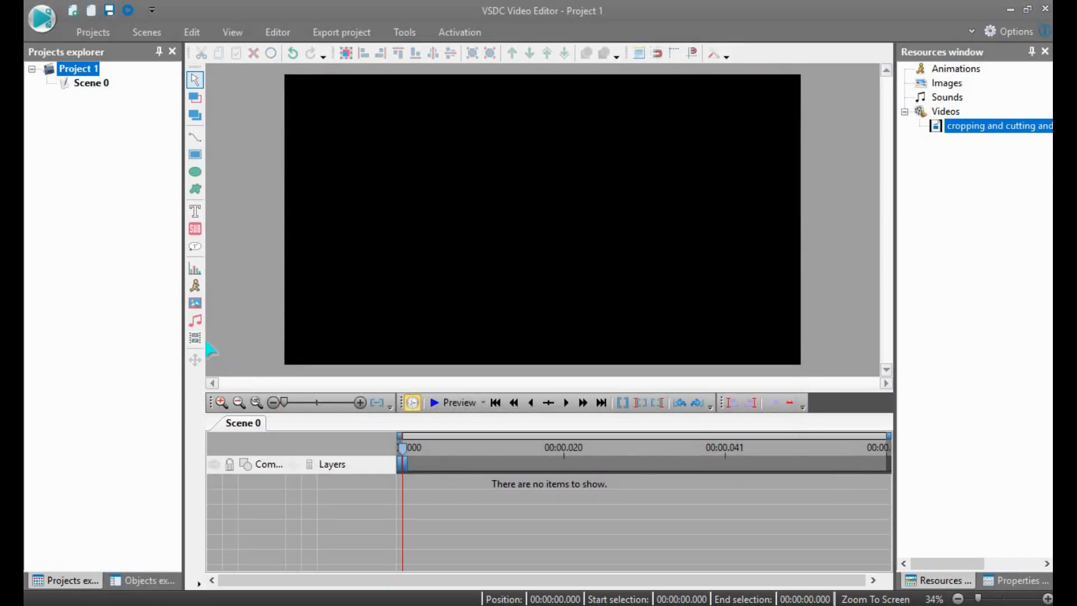
pyautogui.click(196, 340)
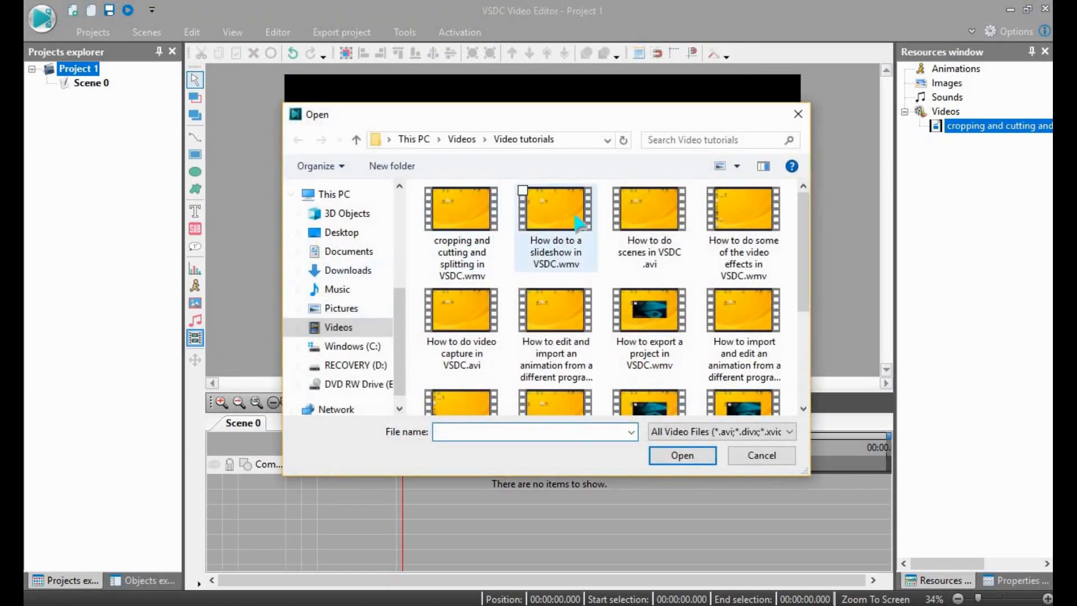
pyautogui.doubleClick(578, 220)
pyautogui.click(687, 385)
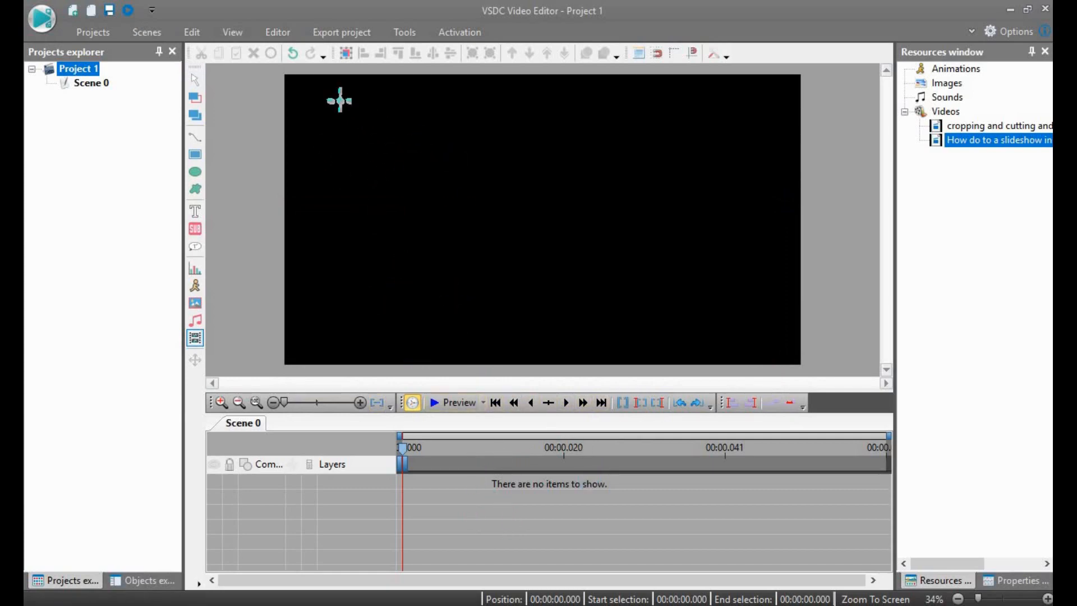
# Step: Draw the slideshow video's frame freehand as a wide rectangle in the upper middle of the scene
pyautogui.moveTo(321, 90); pyautogui.dragTo(538, 289)
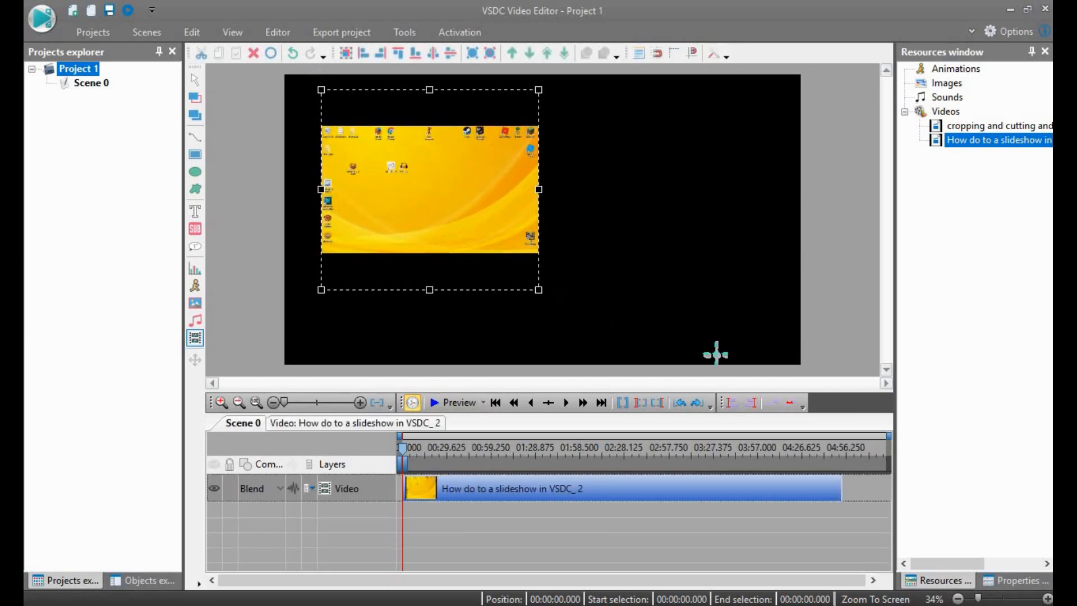
pyautogui.moveTo(715, 354); pyautogui.dragTo(530, 302)
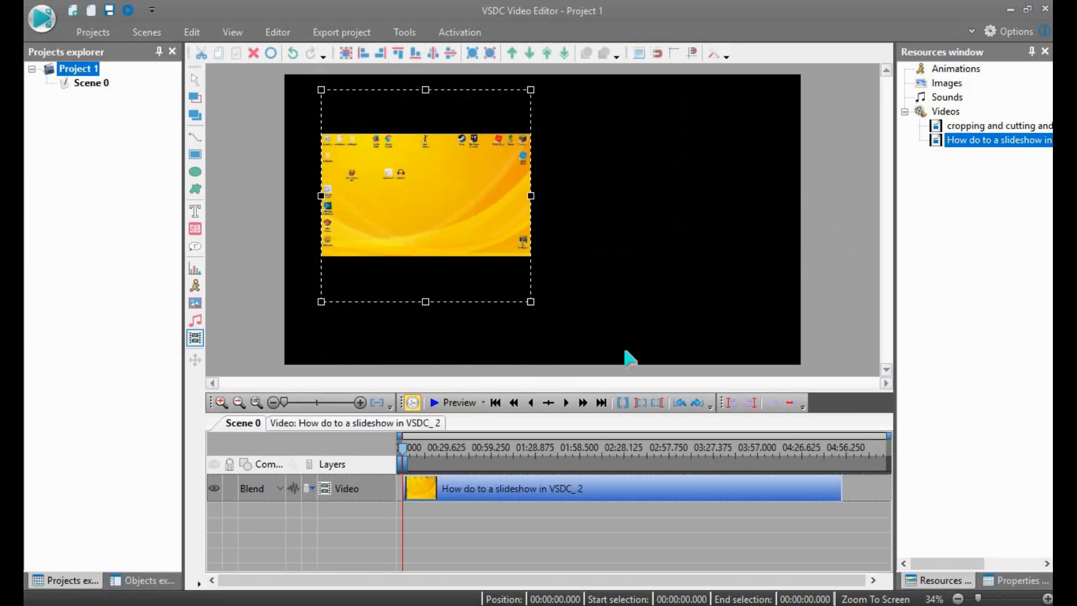
pyautogui.click(761, 457)
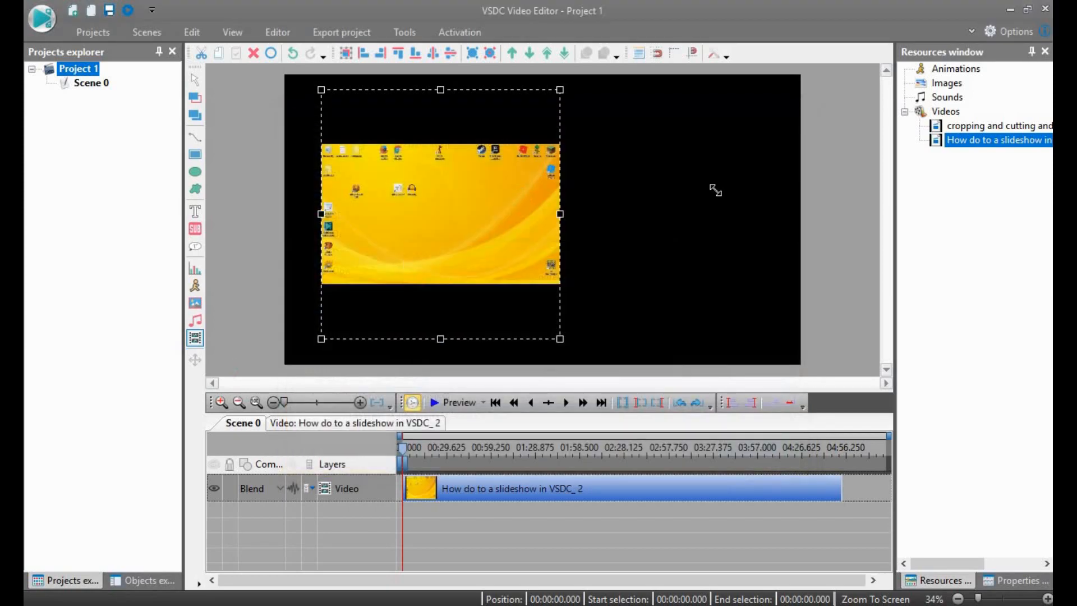
pyautogui.moveTo(715, 191); pyautogui.dragTo(706, 337)
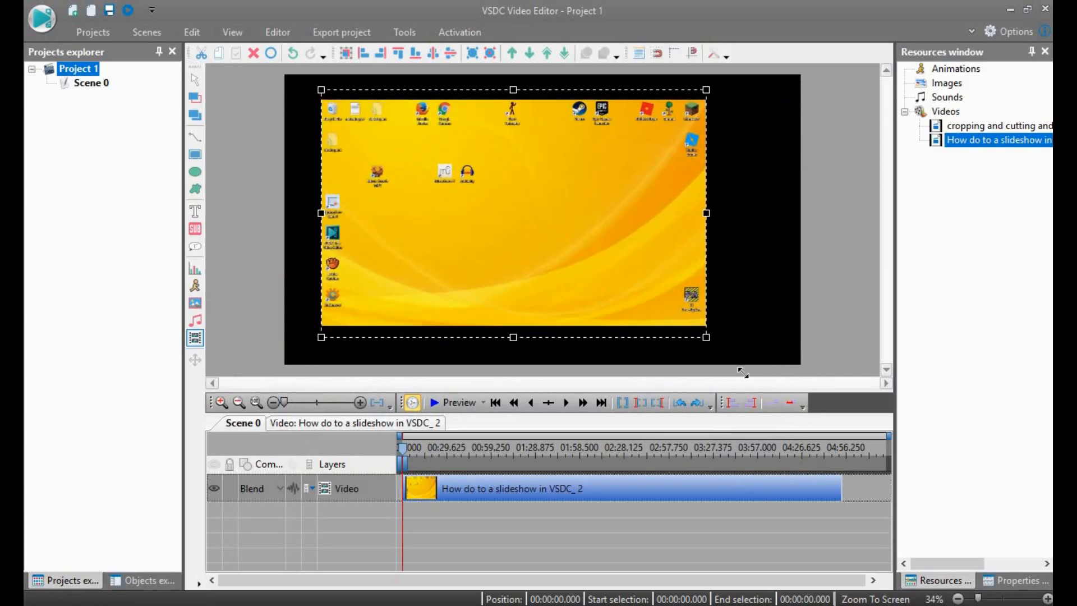
pyautogui.moveTo(742, 372); pyautogui.dragTo(711, 268)
# Step: Set automatic project saving to Never in the general options
pyautogui.click(1009, 32)
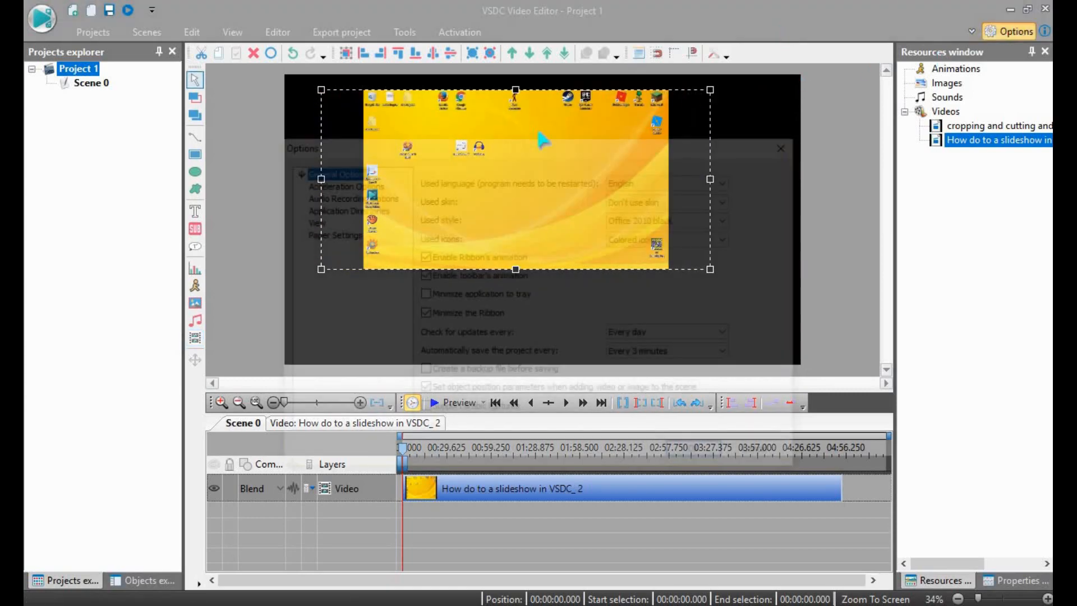
pyautogui.click(617, 353)
pyautogui.click(629, 365)
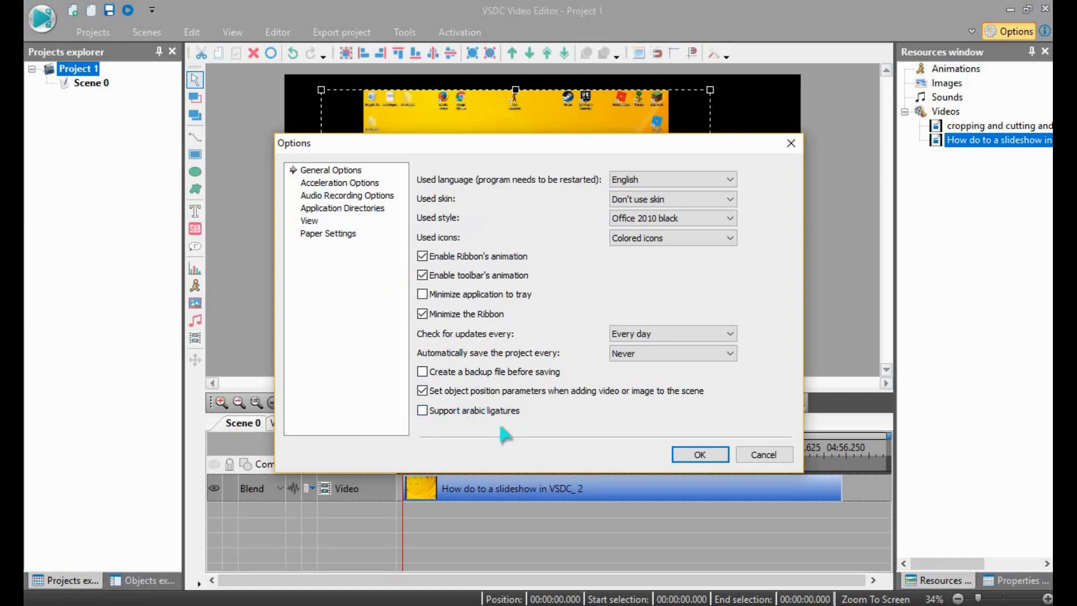
# Step: Examine the acceleration options with the video resize modes and the audio recording options, and close the options without applying anything
pyautogui.click(337, 183)
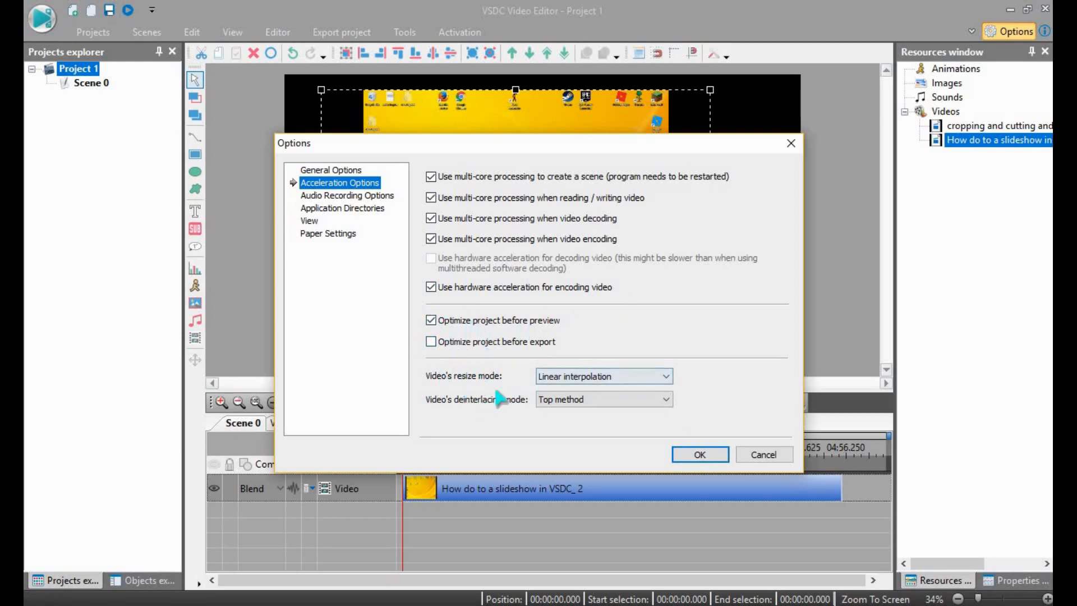
pyautogui.click(605, 377)
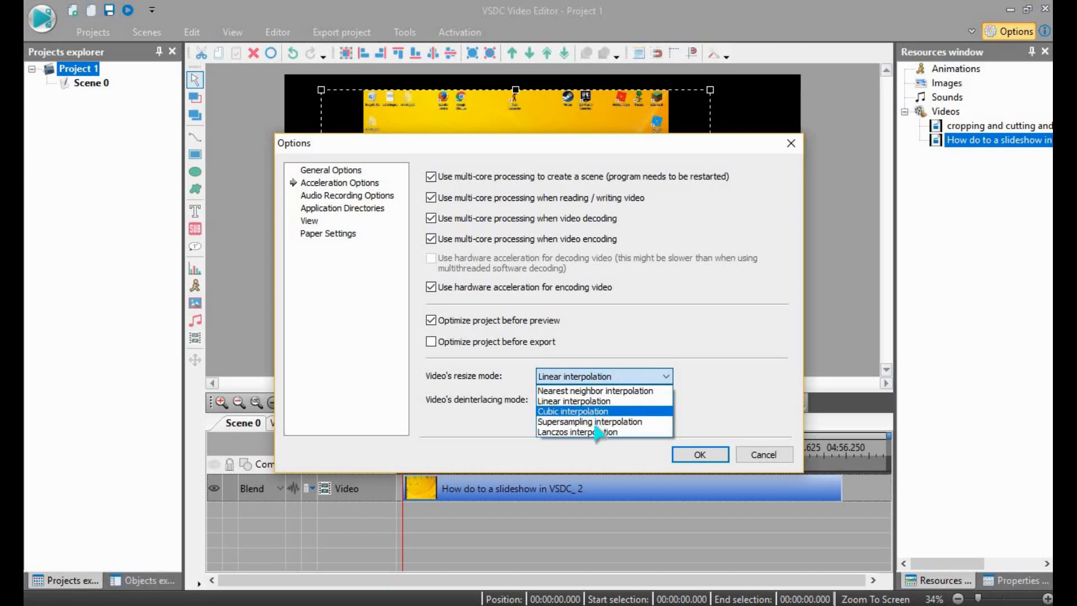
pyautogui.click(622, 373)
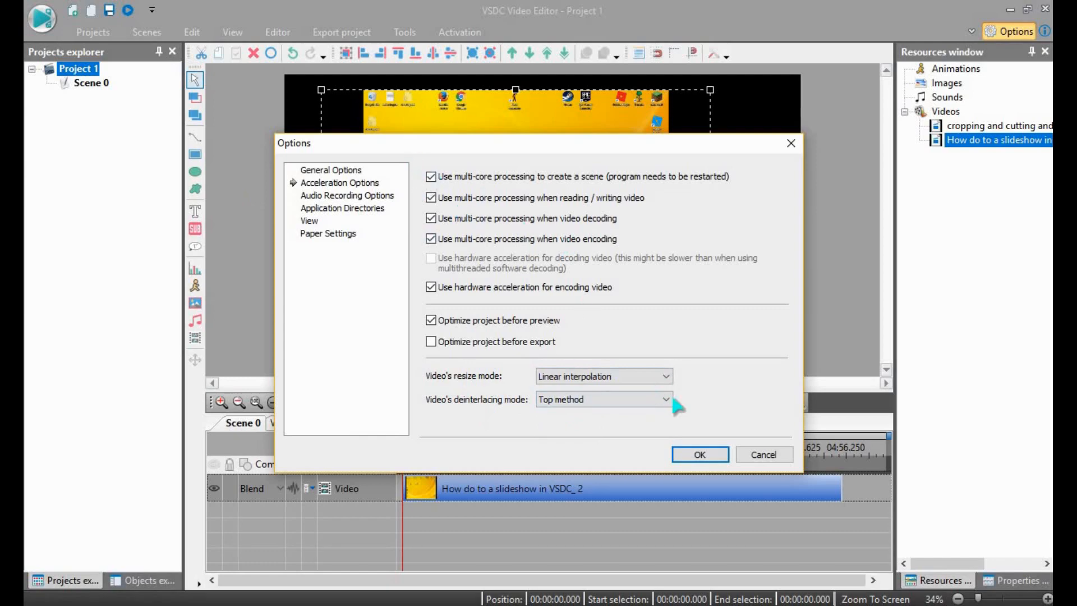
pyautogui.click(350, 196)
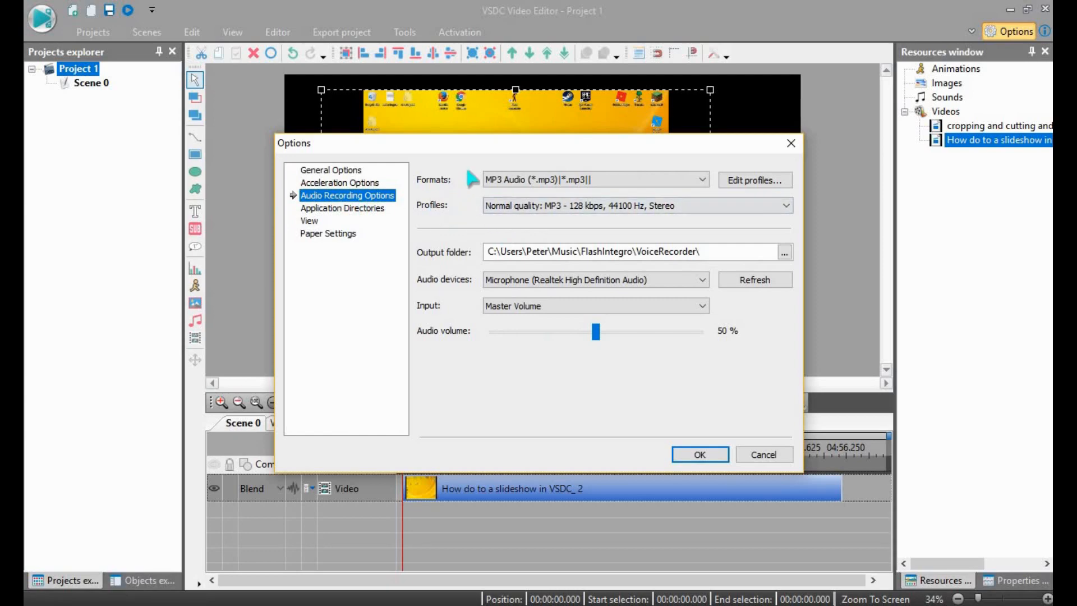
pyautogui.click(762, 456)
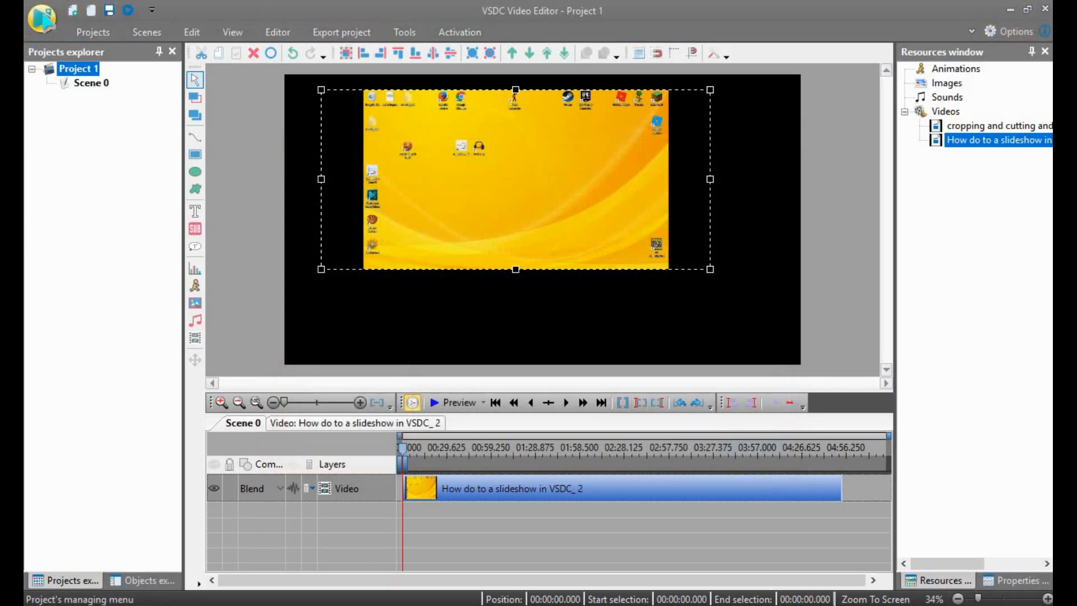
pyautogui.click(42, 18)
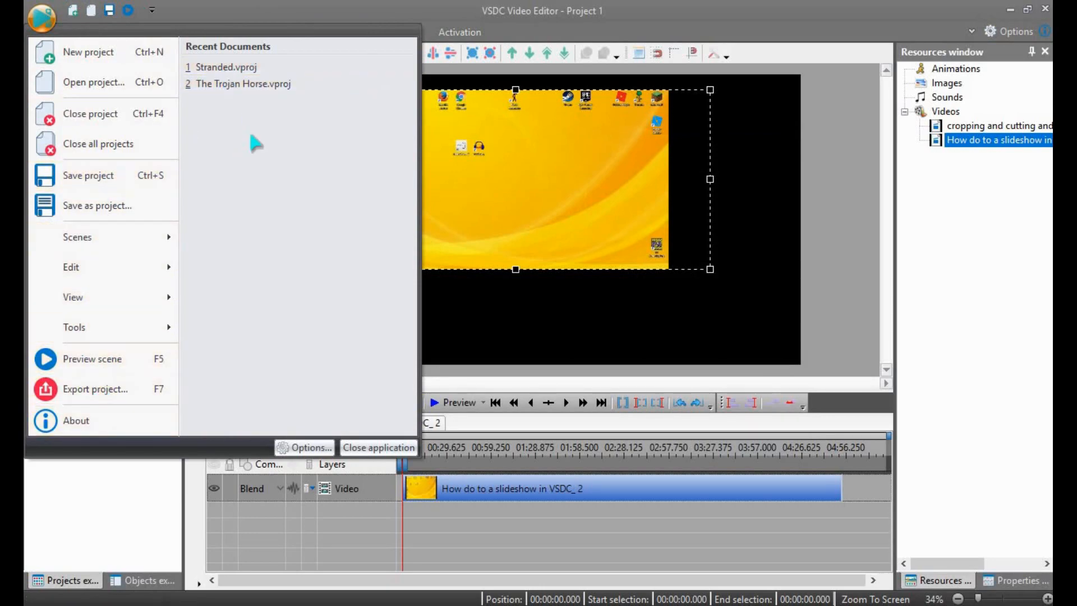
pyautogui.click(776, 315)
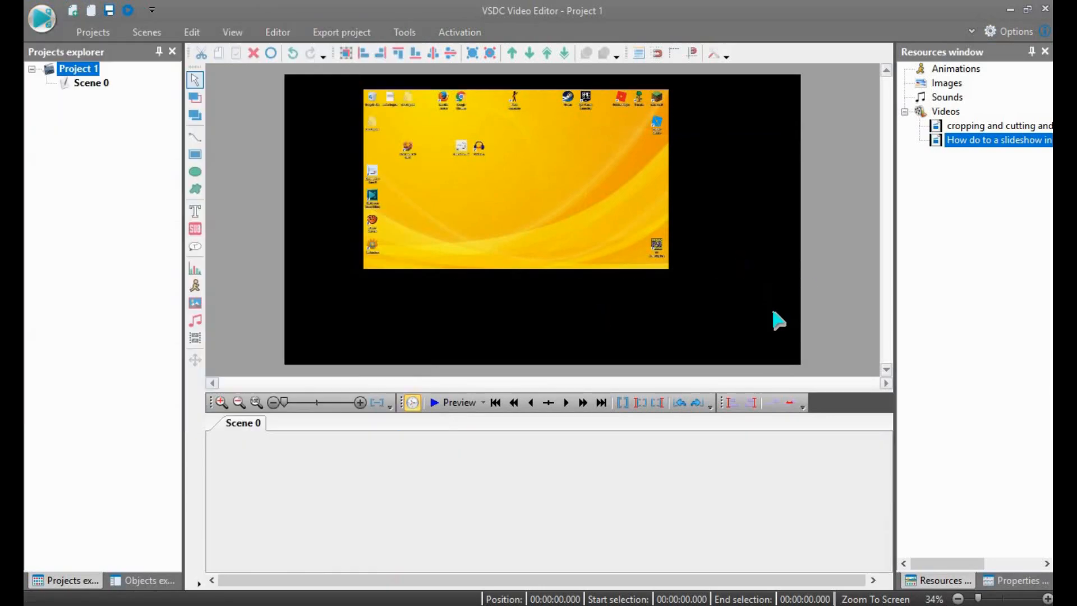
# Step: Reopen the audio recording options, look through the available formats, and keep MP3 Audio selected
pyautogui.click(1014, 34)
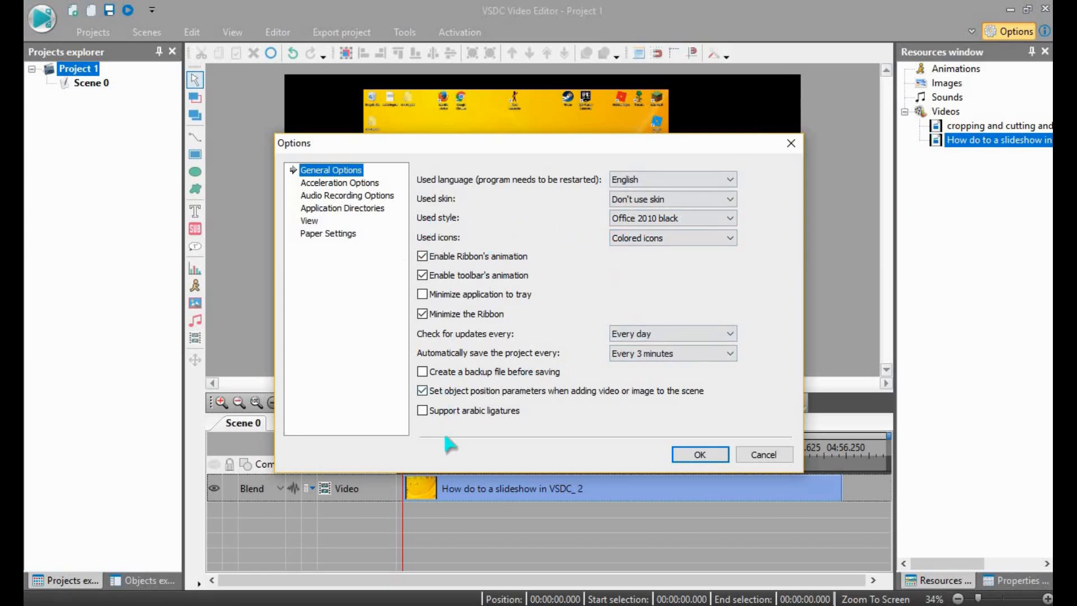
pyautogui.click(331, 209)
pyautogui.click(337, 196)
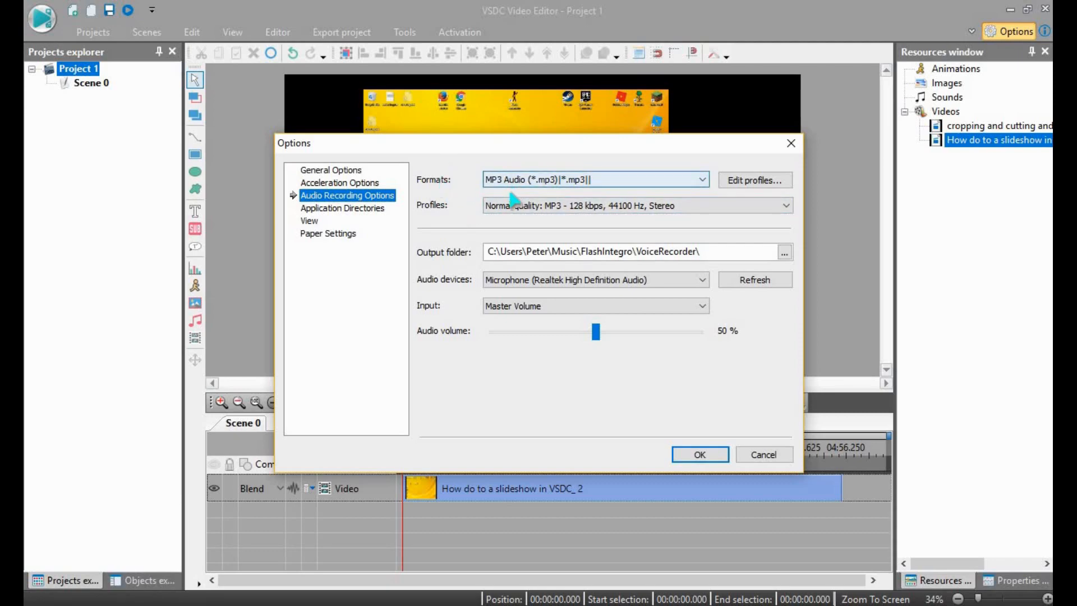
pyautogui.click(638, 179)
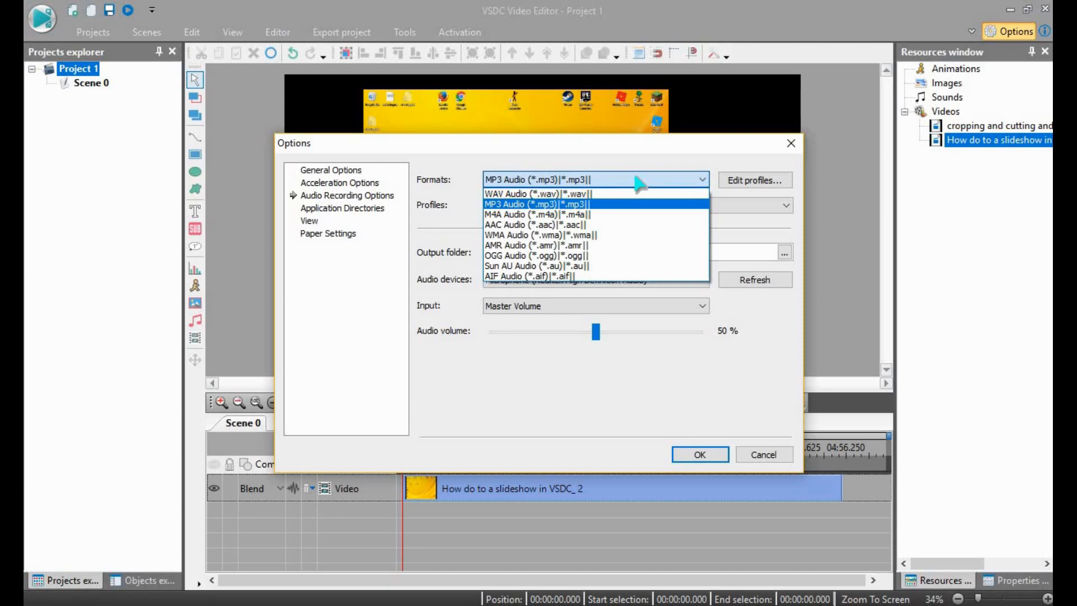
pyautogui.click(639, 181)
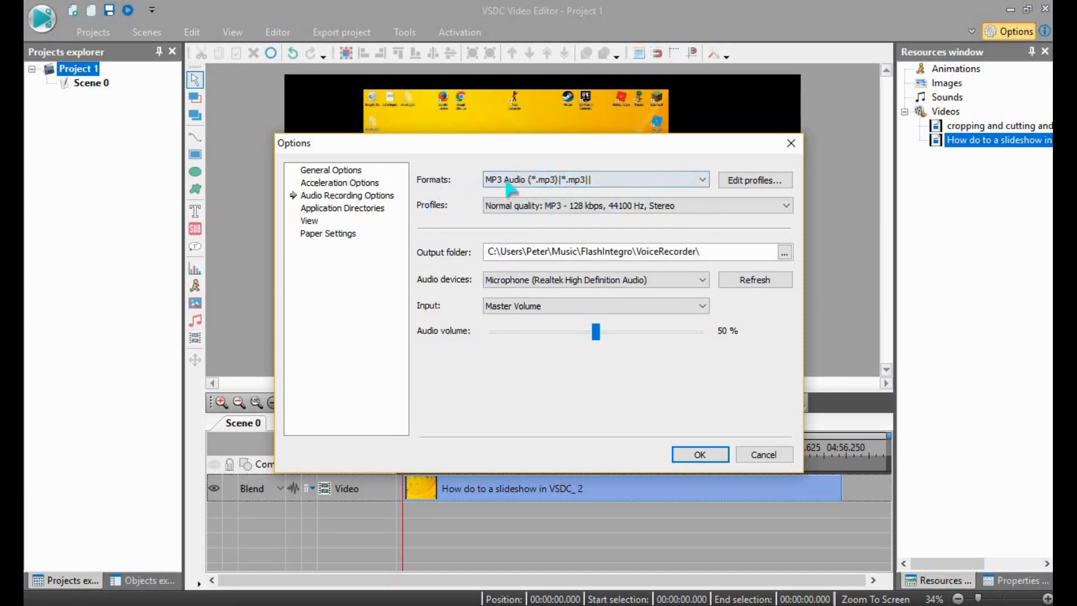
pyautogui.click(534, 181)
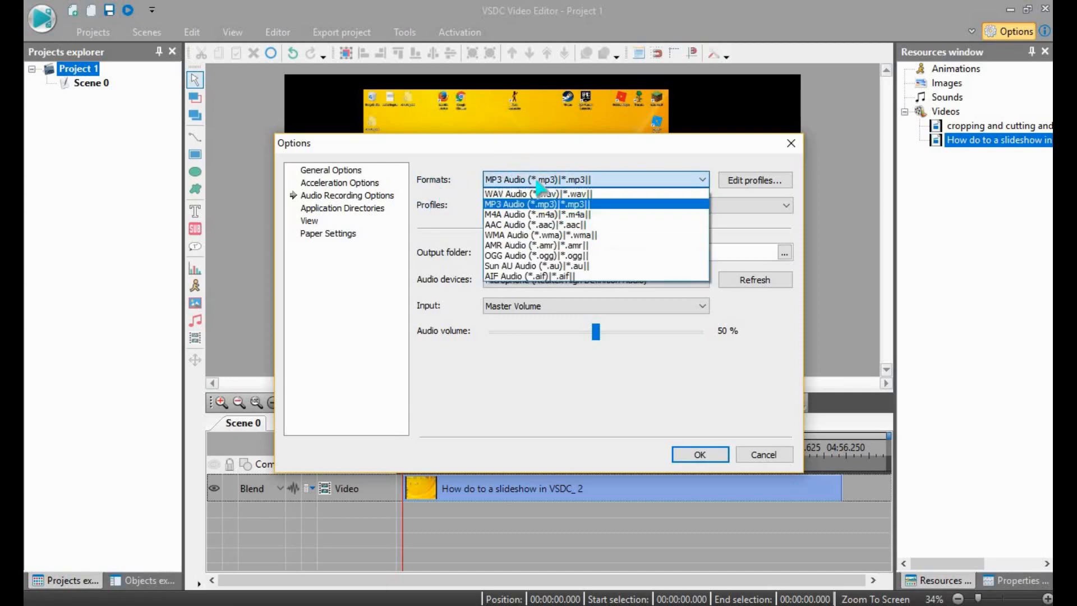
pyautogui.click(561, 204)
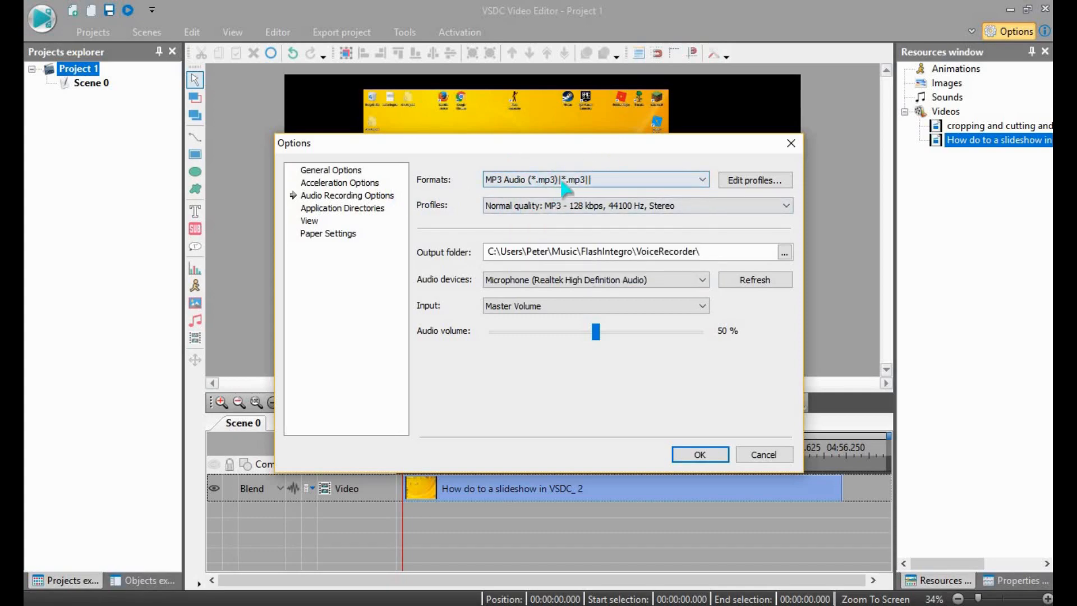
# Step: Look through the audio recording formats and MP3 profiles, keeping MP3 Audio and Normal quality: MP3 - 128 kbps, 44100 Hz, Stereo
pyautogui.click(561, 180)
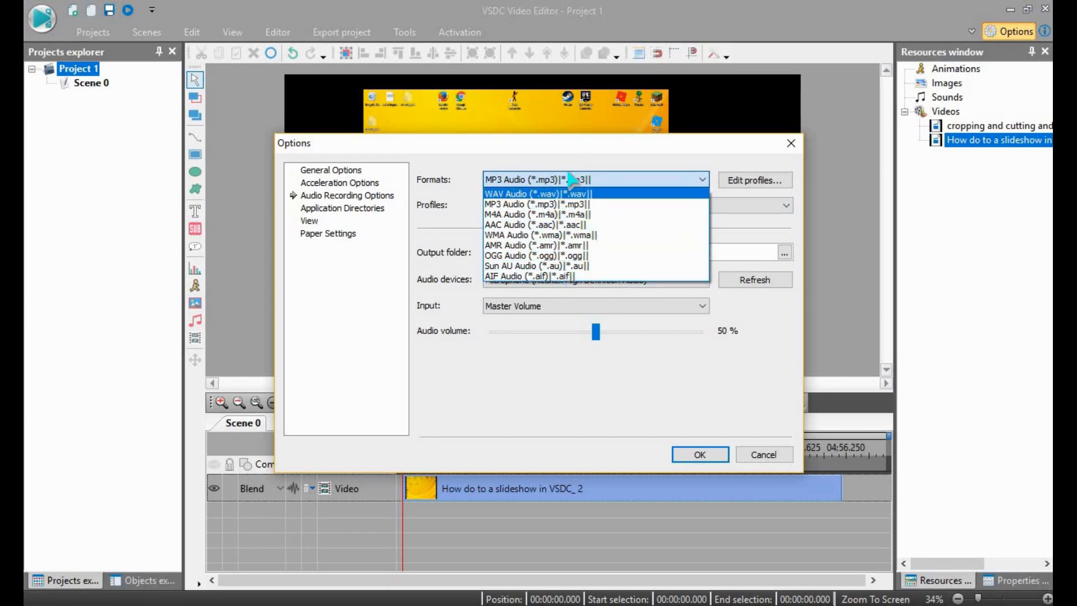
pyautogui.click(577, 204)
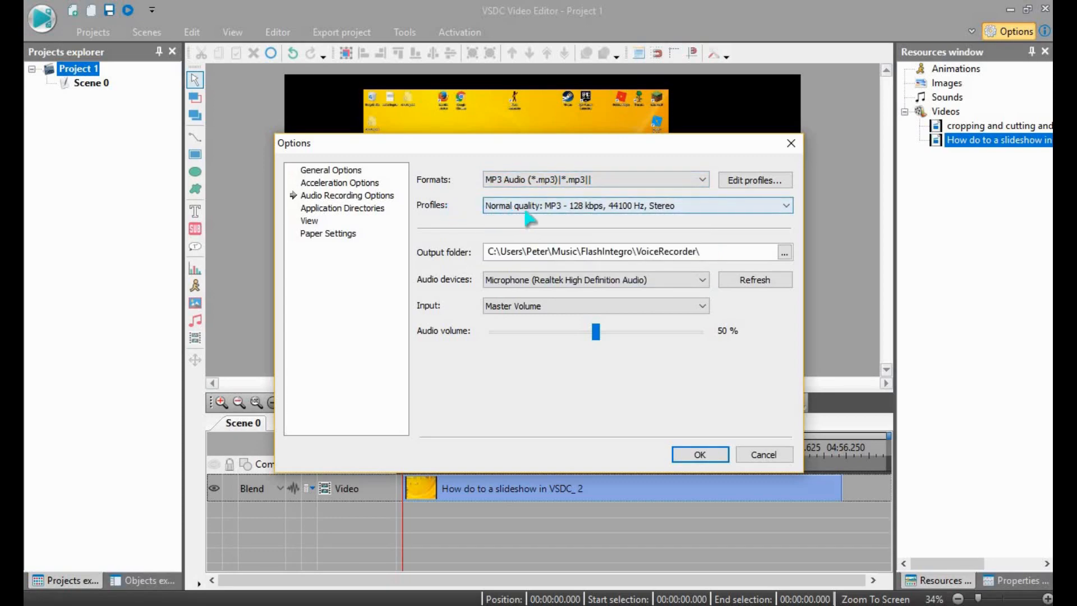
pyautogui.click(640, 211)
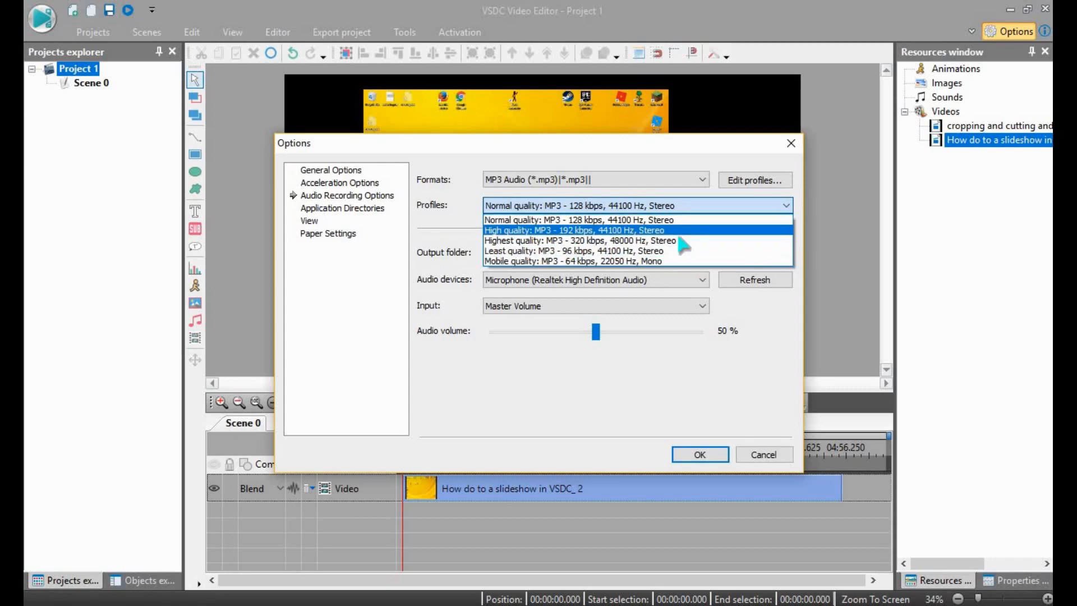
pyautogui.click(662, 219)
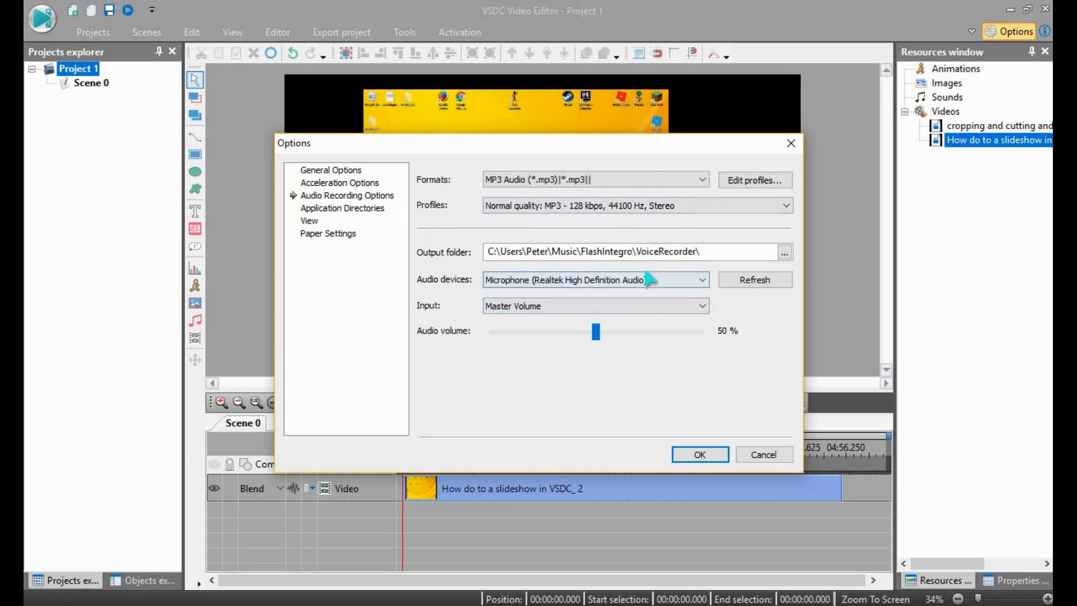
# Step: Examine the output folder for recorded audio, browsing the available folders without choosing another one
pyautogui.click(785, 252)
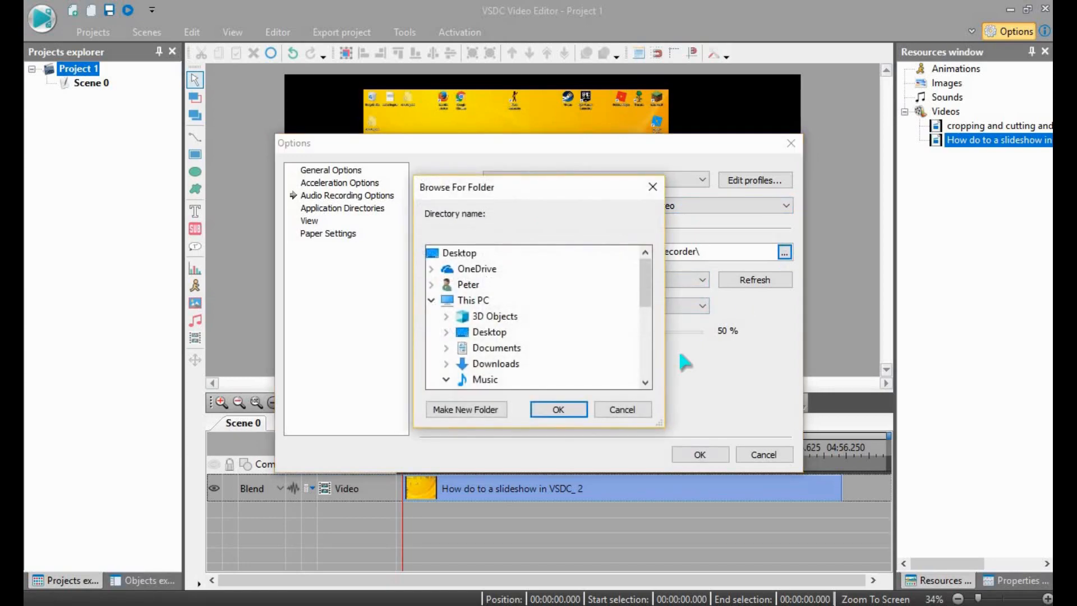
pyautogui.scroll(-5, 526, 345)
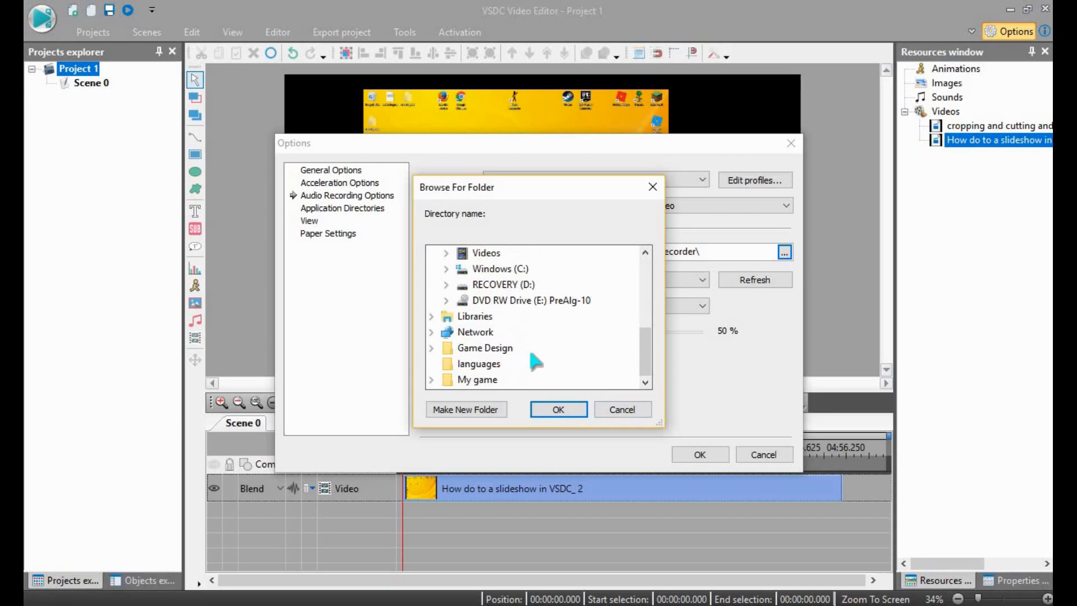
pyautogui.click(623, 412)
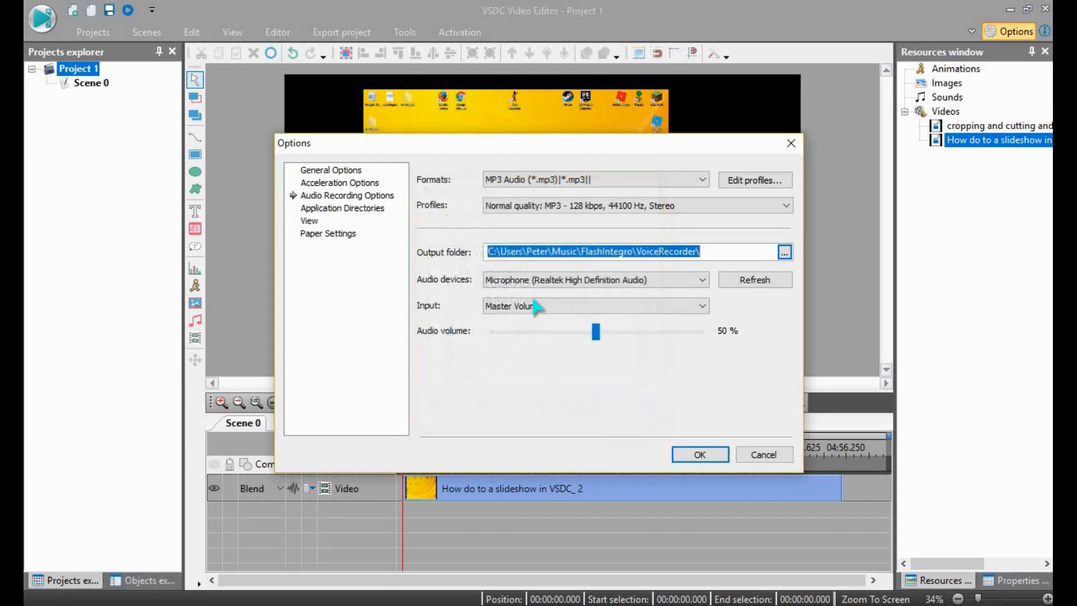
pyautogui.click(668, 253)
pyautogui.doubleClick(650, 254)
pyautogui.click(653, 253)
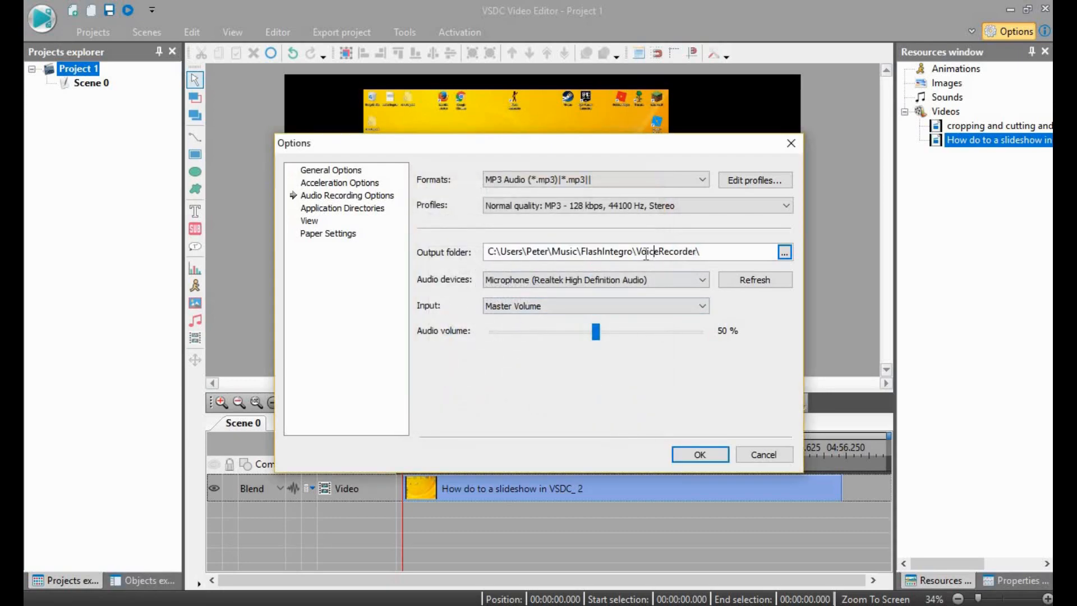
pyautogui.doubleClick(655, 253)
pyautogui.click(661, 253)
pyautogui.doubleClick(675, 247)
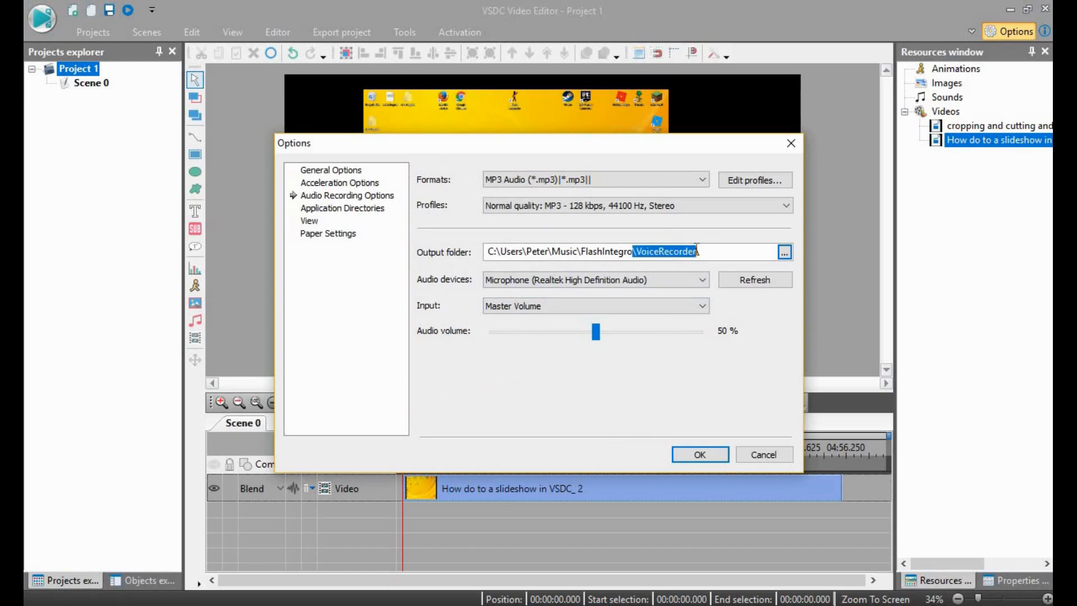
pyautogui.moveTo(701, 251); pyautogui.dragTo(498, 253)
pyautogui.click(516, 251)
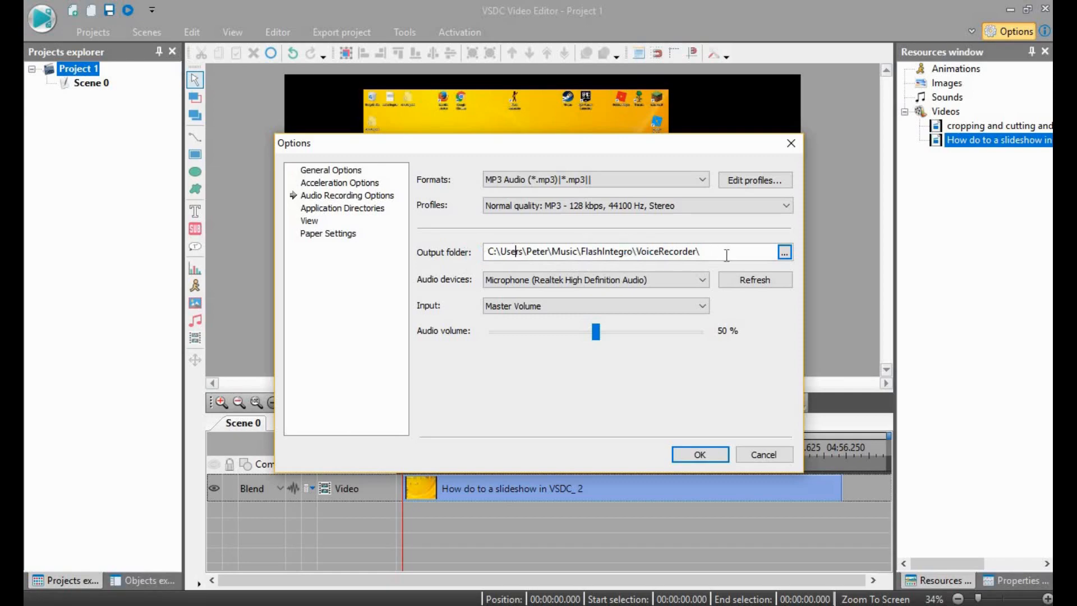
pyautogui.moveTo(702, 254); pyautogui.dragTo(483, 255)
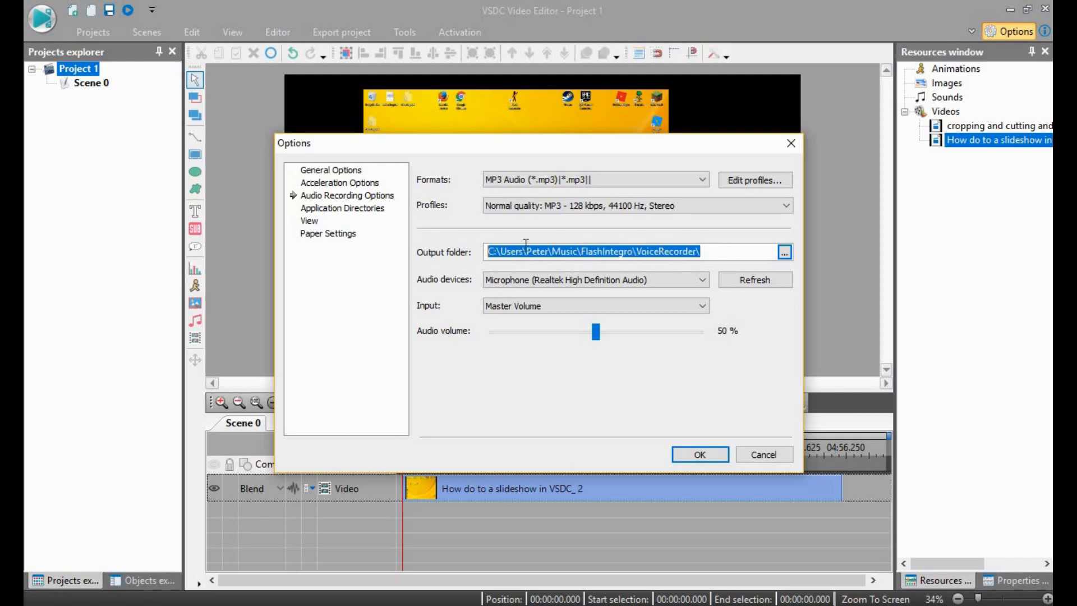
pyautogui.click(715, 250)
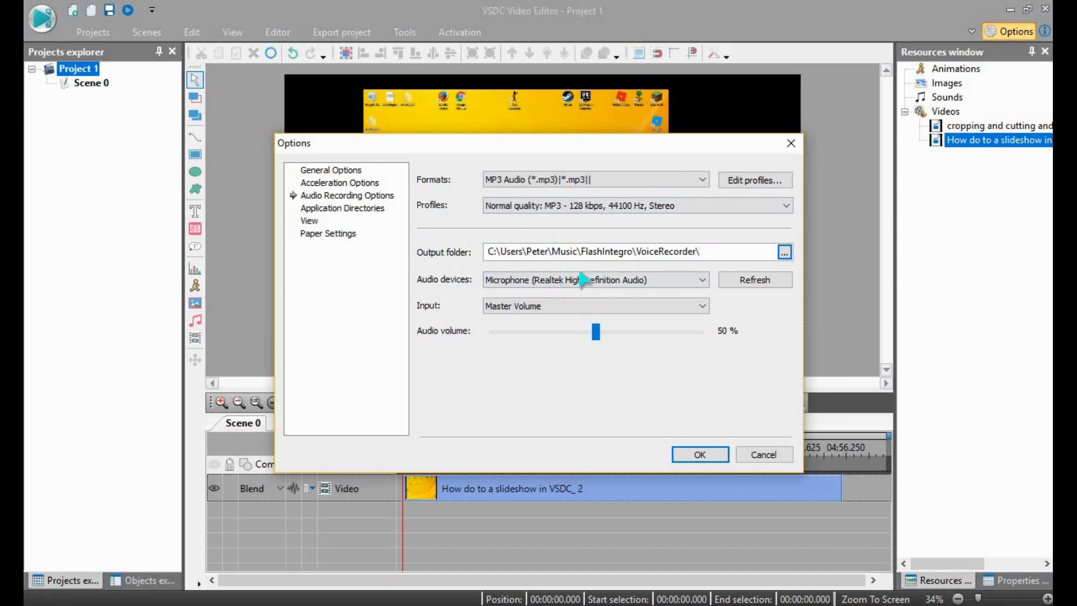
# Step: Refresh the list of audio devices and examine the recording device, input and audio volume settings
pyautogui.click(673, 281)
pyautogui.click(673, 283)
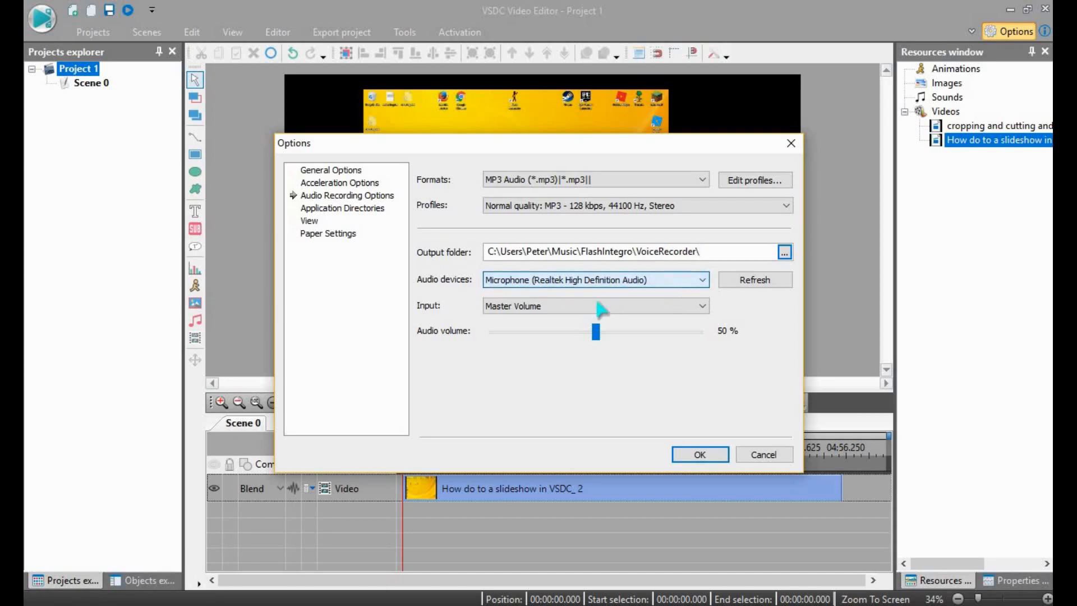
pyautogui.click(623, 283)
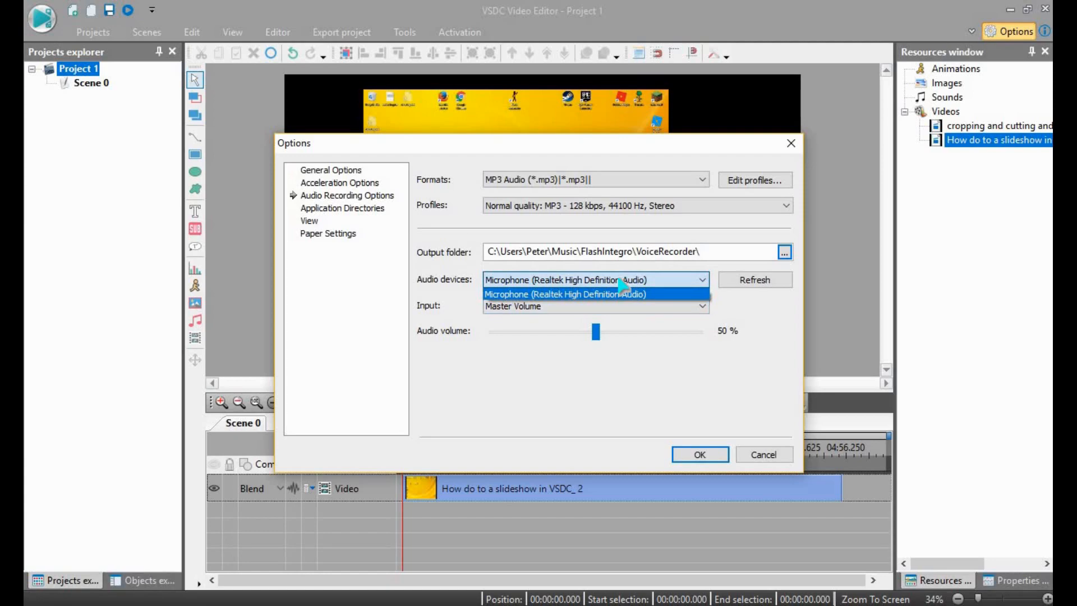
pyautogui.click(619, 280)
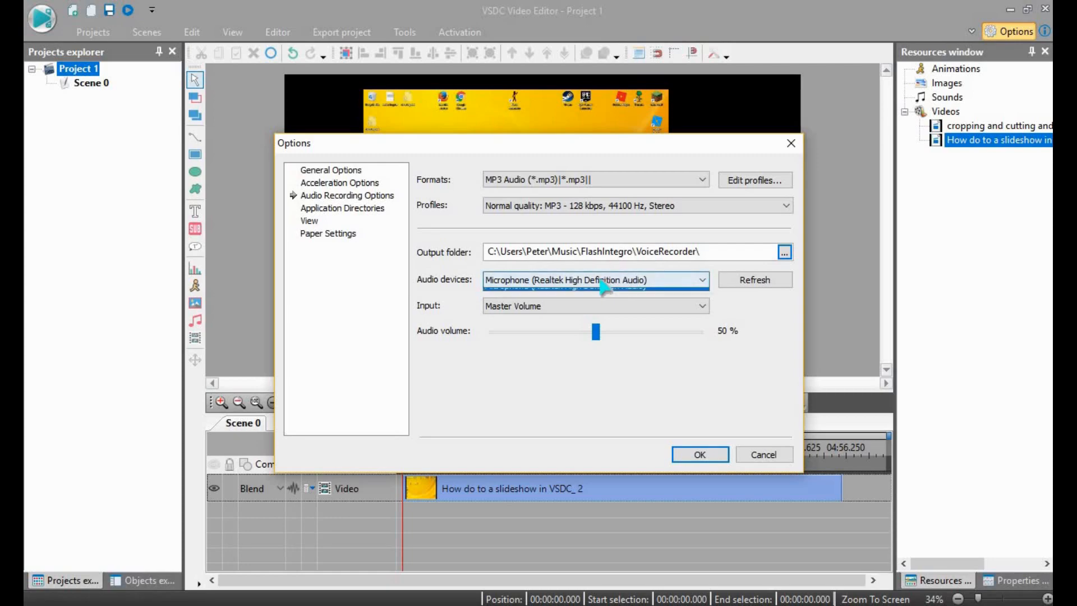
pyautogui.click(599, 282)
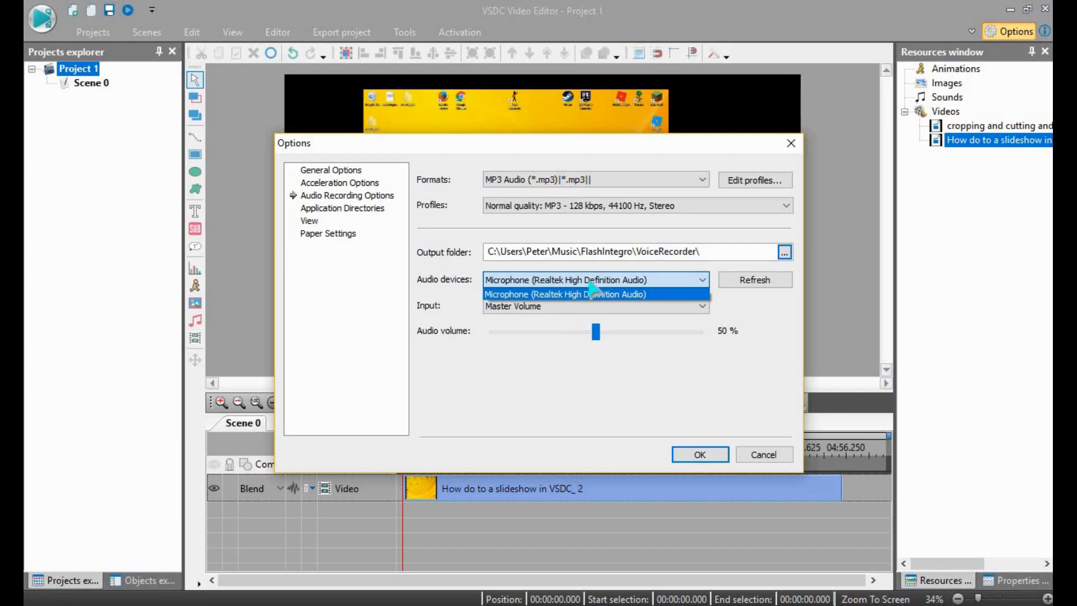
pyautogui.click(572, 289)
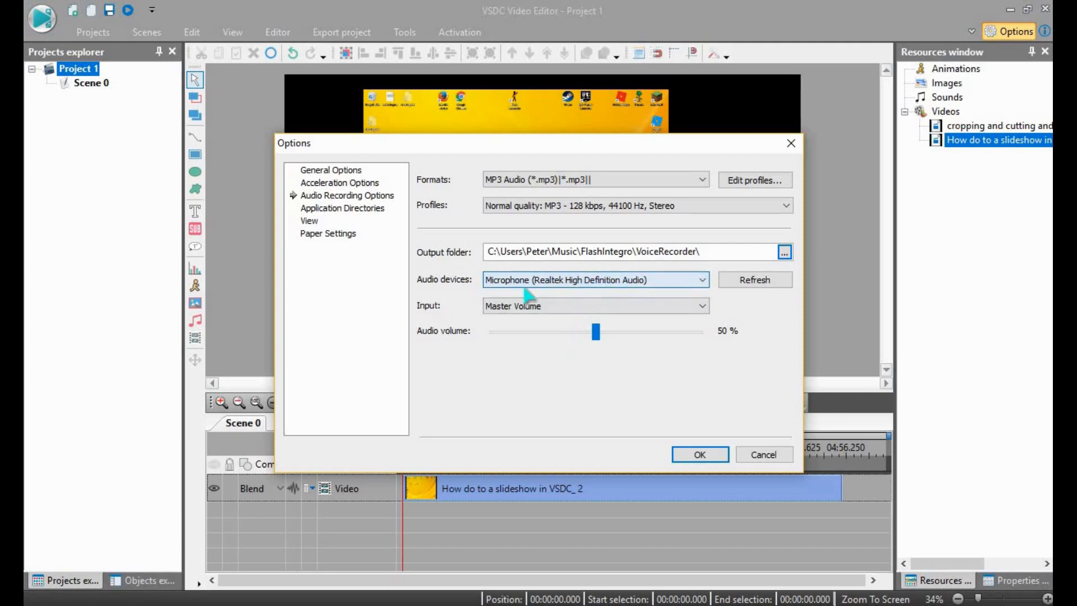
pyautogui.click(753, 287)
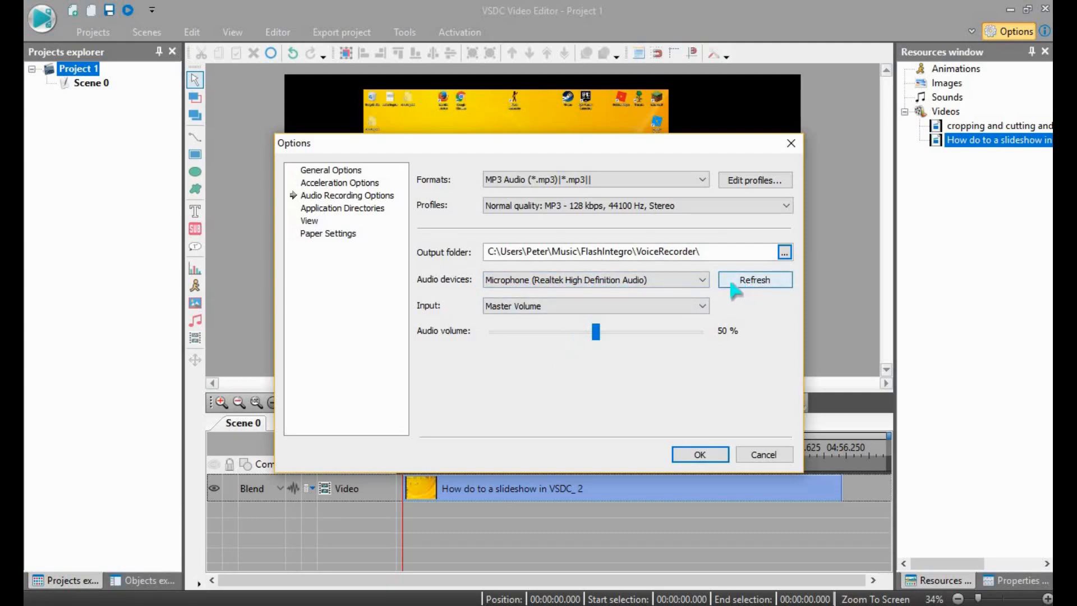
pyautogui.click(522, 308)
pyautogui.click(532, 316)
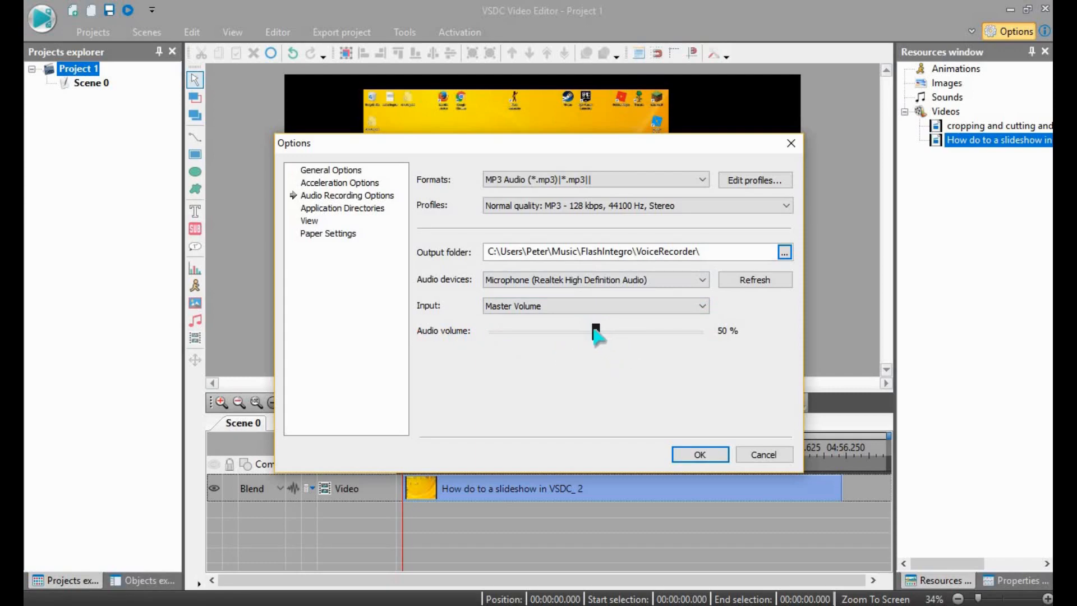
pyautogui.moveTo(593, 331)
pyautogui.mouseDown()
pyautogui.moveTo(477, 330)
pyautogui.moveTo(687, 330)
pyautogui.moveTo(593, 339)
pyautogui.mouseUp()
# Step: Examine the application directories for projects, videos and data, and check the project's default save folder without saving
pyautogui.click(343, 212)
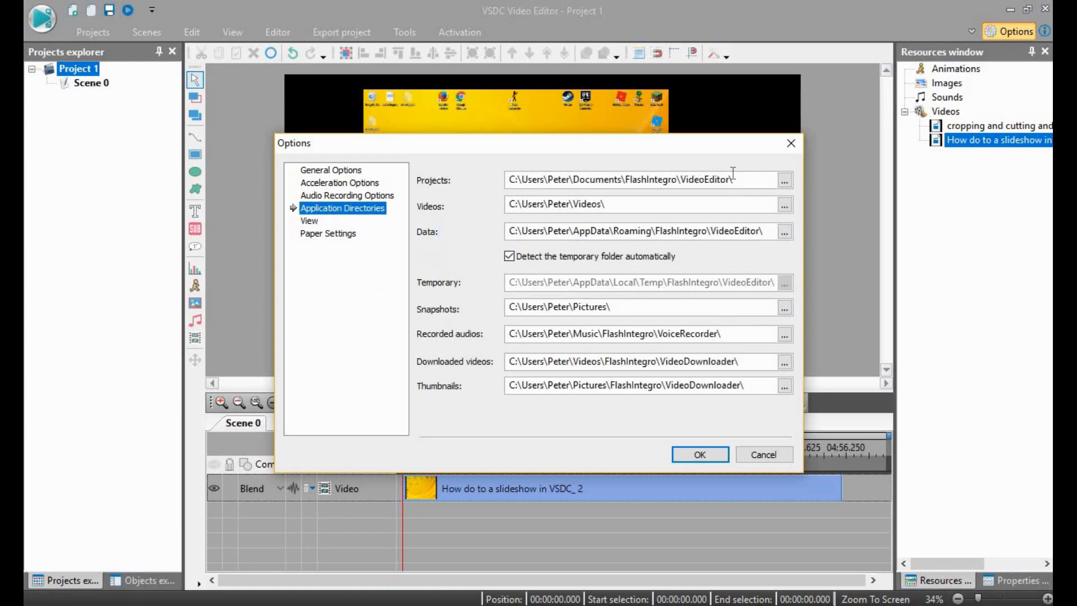
pyautogui.click(750, 178)
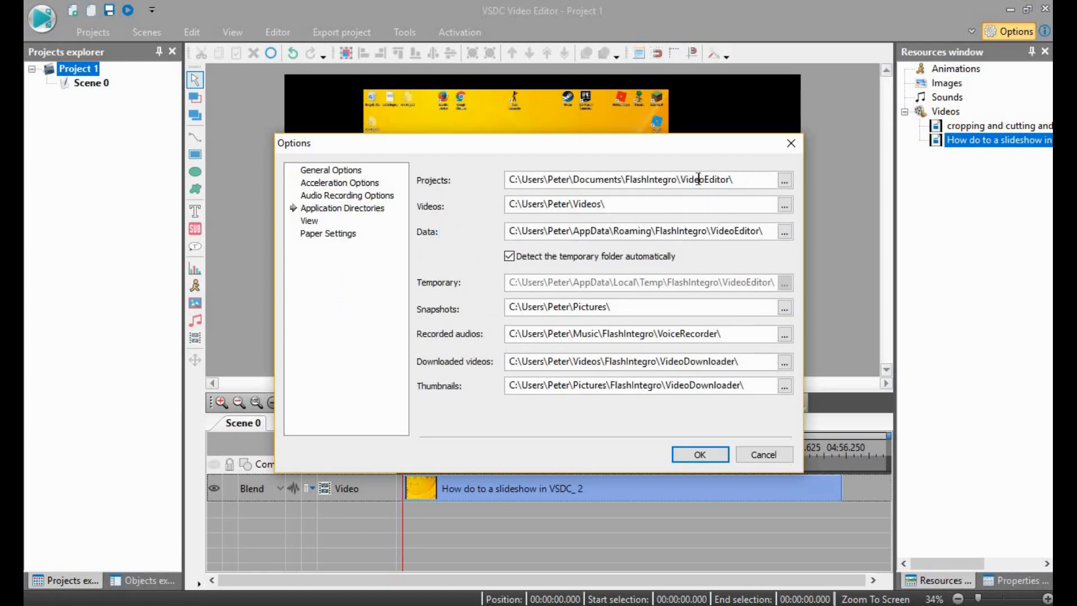
pyautogui.moveTo(752, 181); pyautogui.dragTo(488, 180)
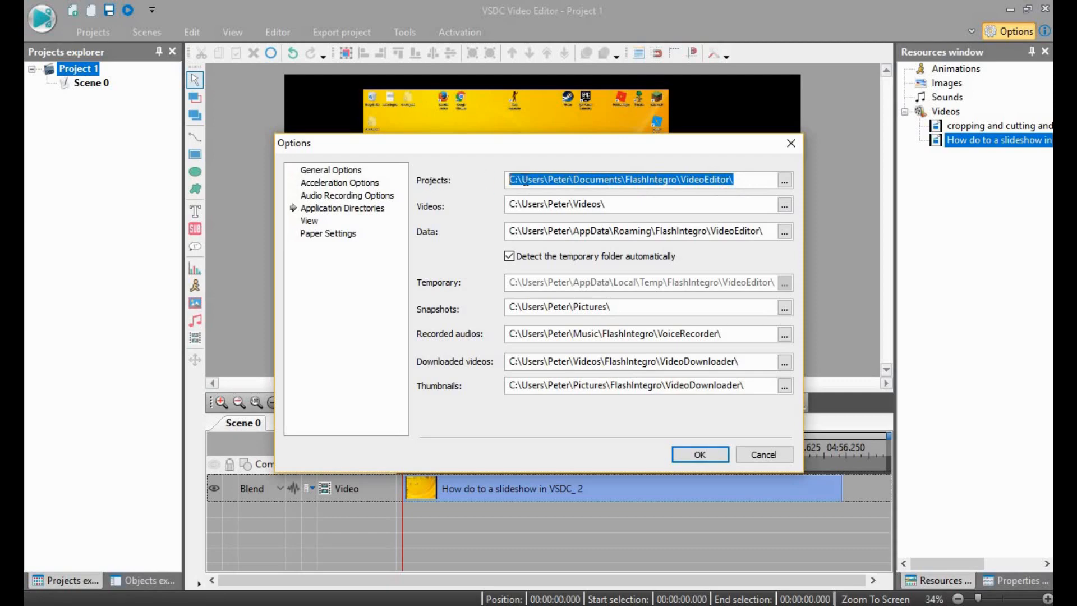
pyautogui.click(526, 180)
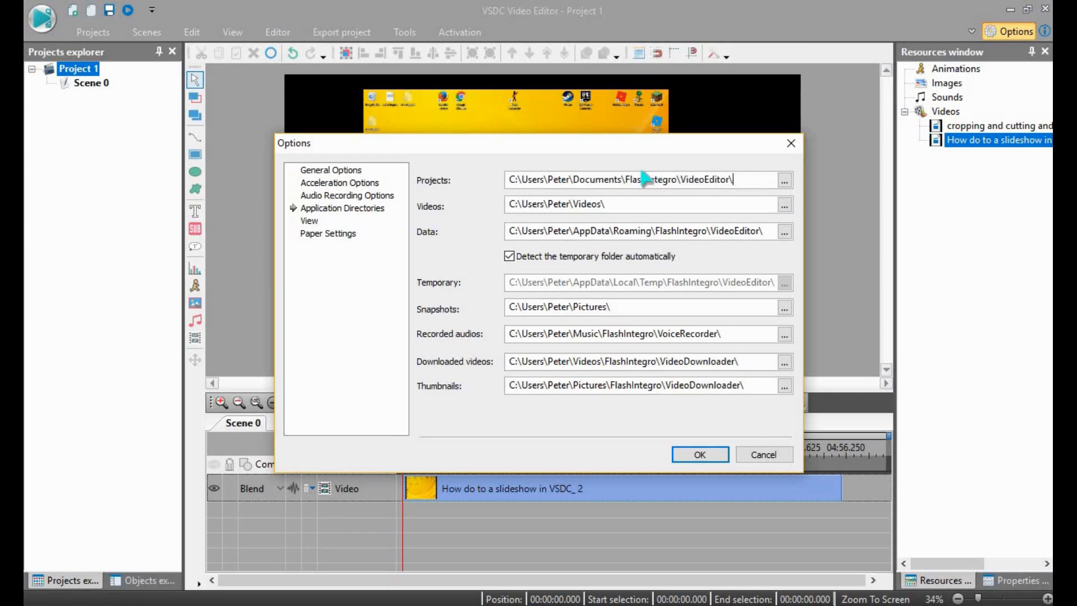
pyautogui.moveTo(737, 180); pyautogui.dragTo(477, 180)
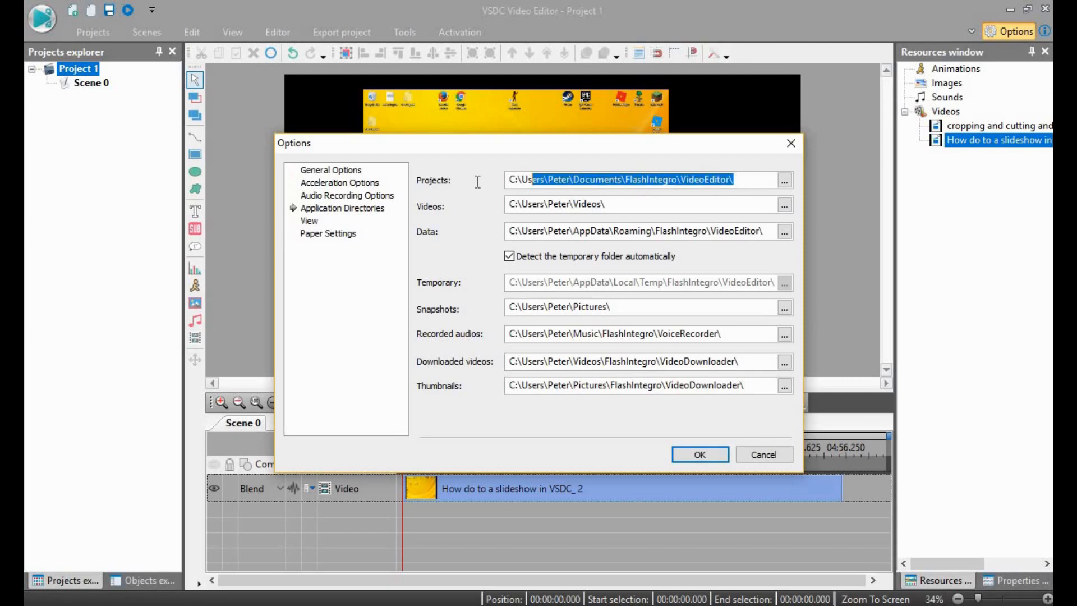
pyautogui.click(744, 179)
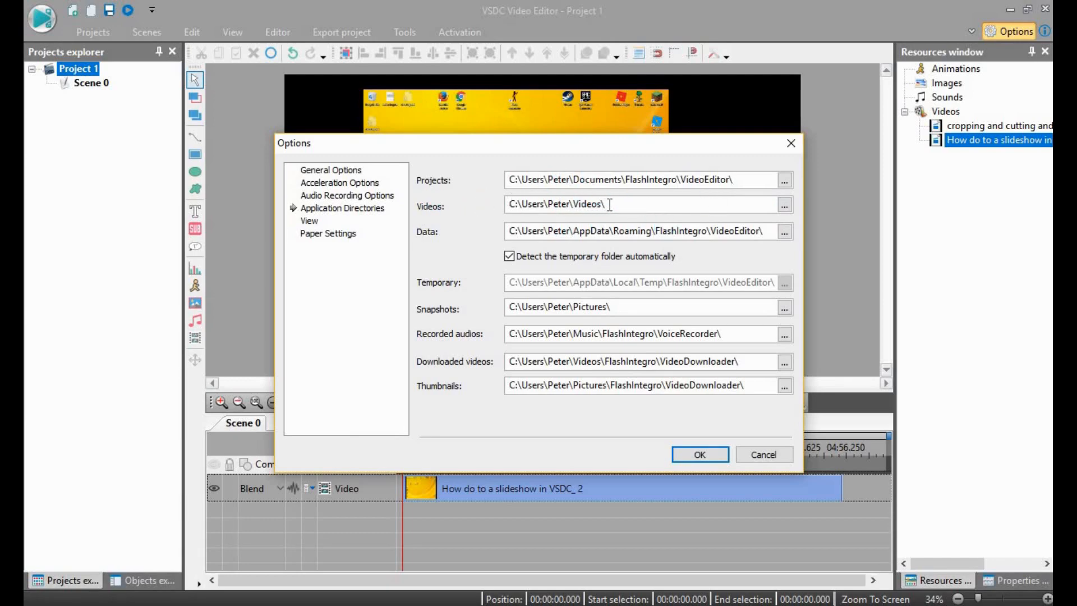
pyautogui.doubleClick(585, 231)
pyautogui.click(595, 231)
pyautogui.click(717, 455)
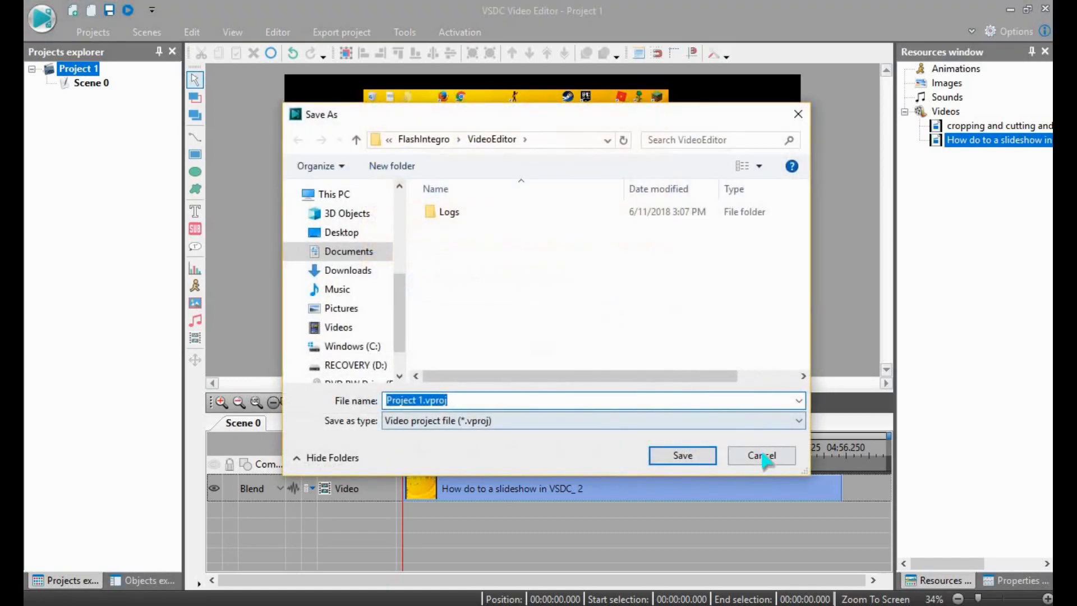
pyautogui.click(763, 456)
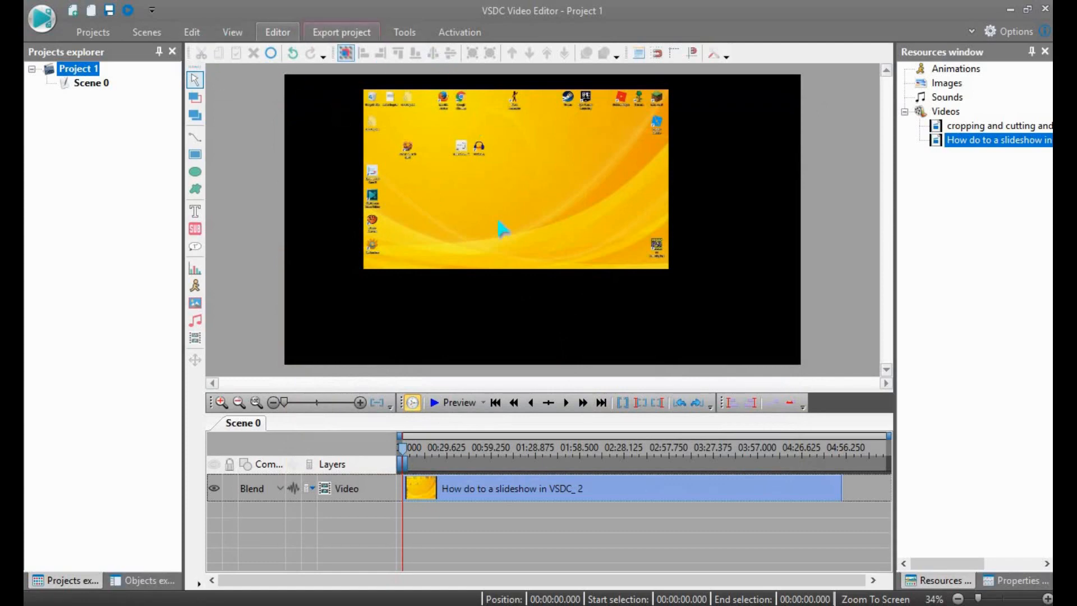
# Step: Create a snapshot of the slideshow video's frame at about 00:00:48.520 on the timeline
pyautogui.click(473, 496)
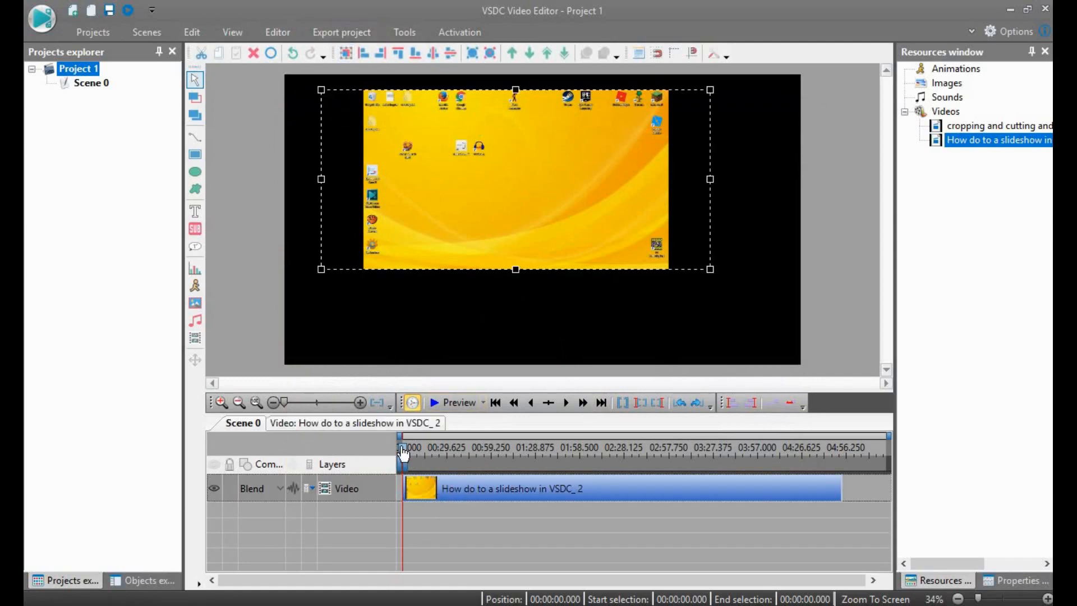
pyautogui.moveTo(403, 453); pyautogui.dragTo(475, 453)
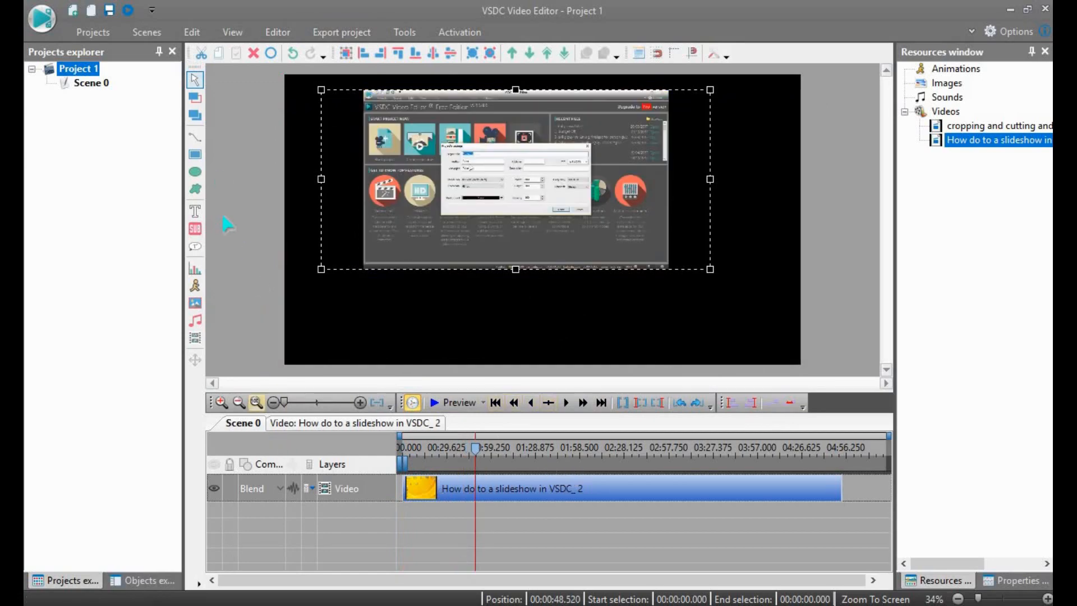
pyautogui.click(277, 33)
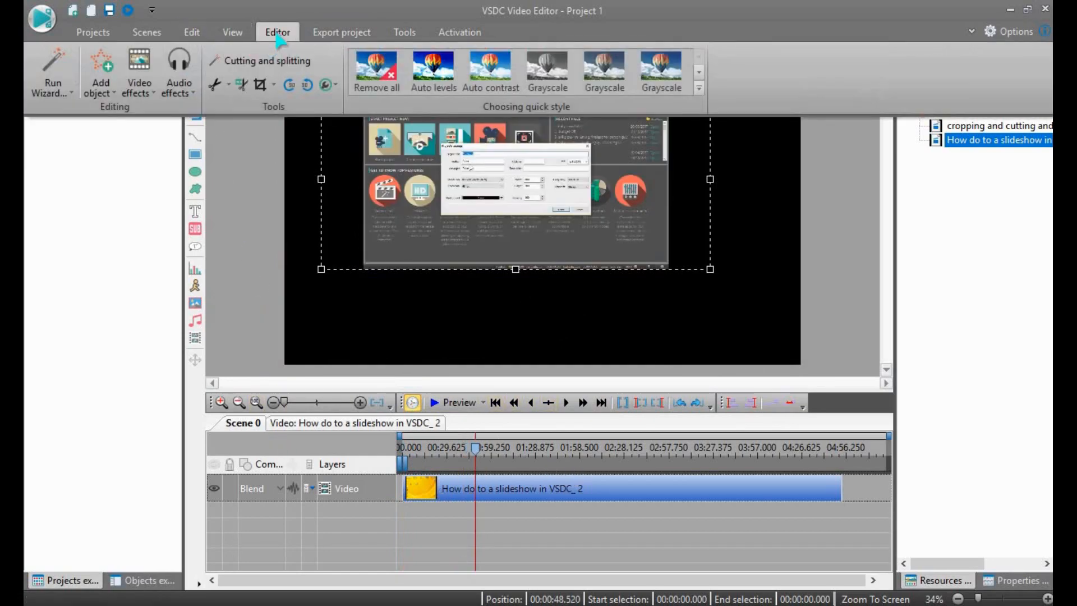
pyautogui.click(327, 84)
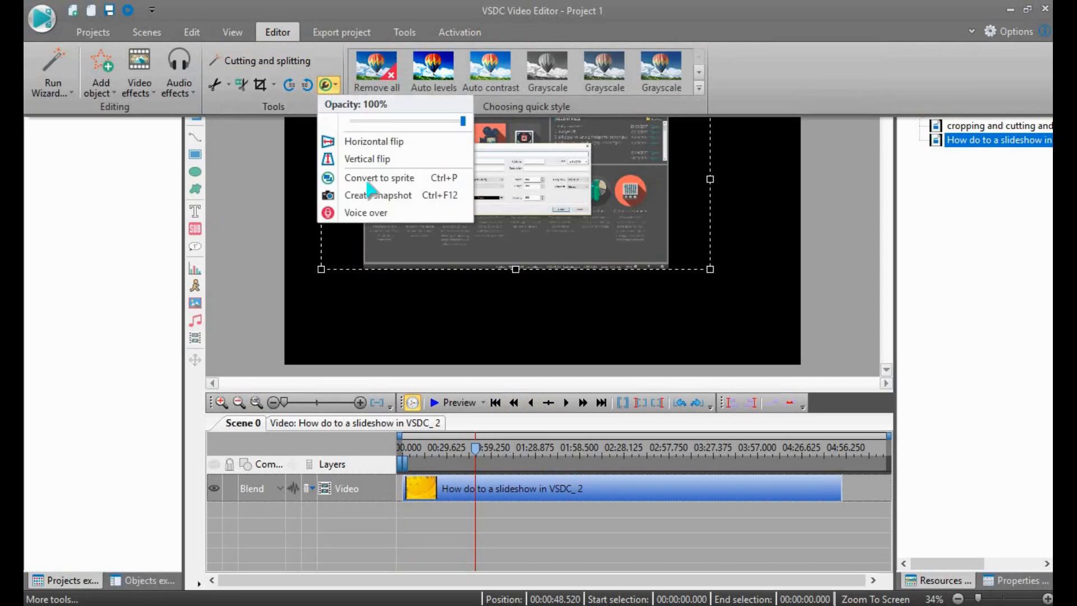
pyautogui.click(364, 197)
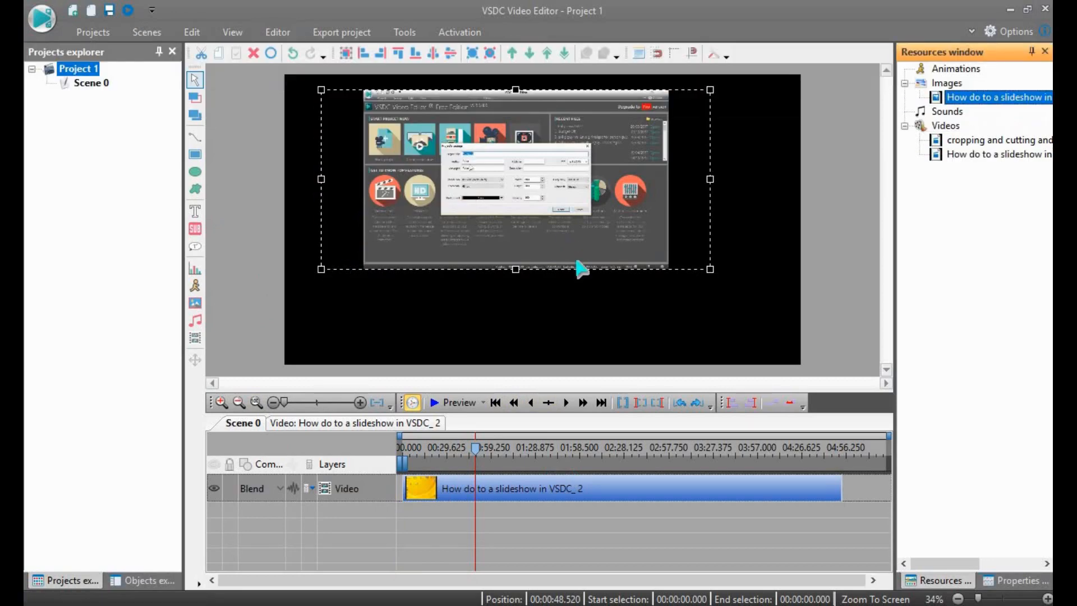
pyautogui.click(601, 298)
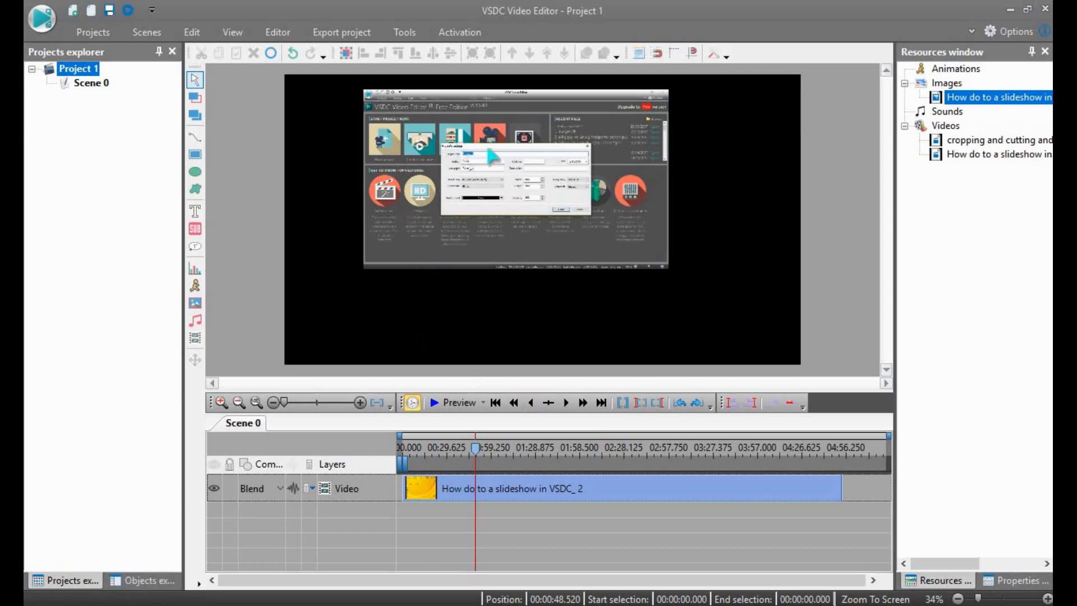
pyautogui.click(425, 217)
pyautogui.click(366, 333)
pyautogui.moveTo(291, 84); pyautogui.dragTo(414, 308)
pyautogui.click(403, 296)
# Step: Check the snapshots folder under the application directories and close the options without changes
pyautogui.click(1010, 31)
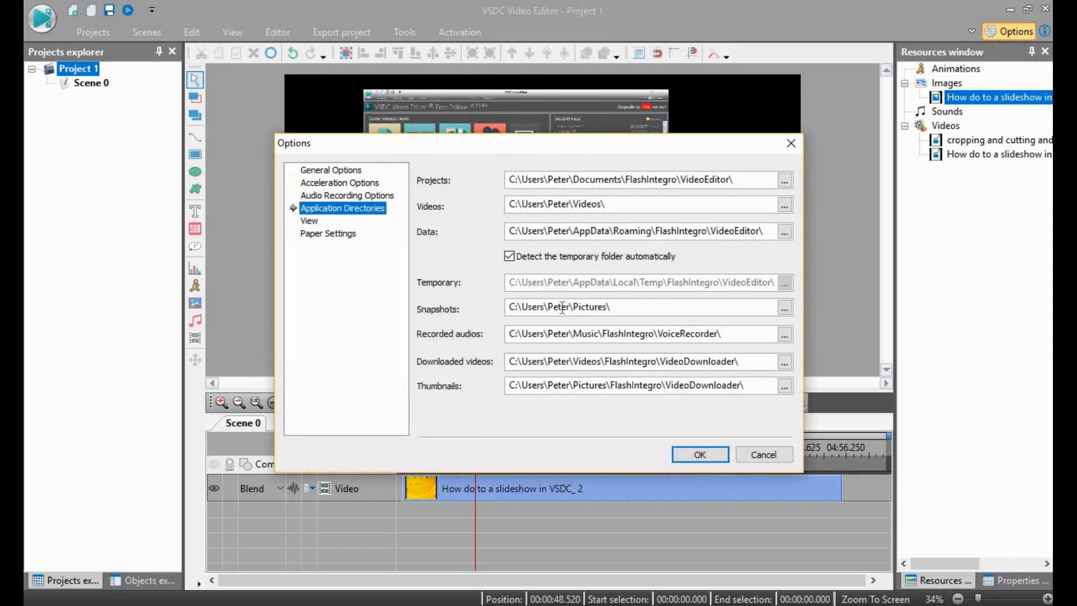
pyautogui.click(620, 309)
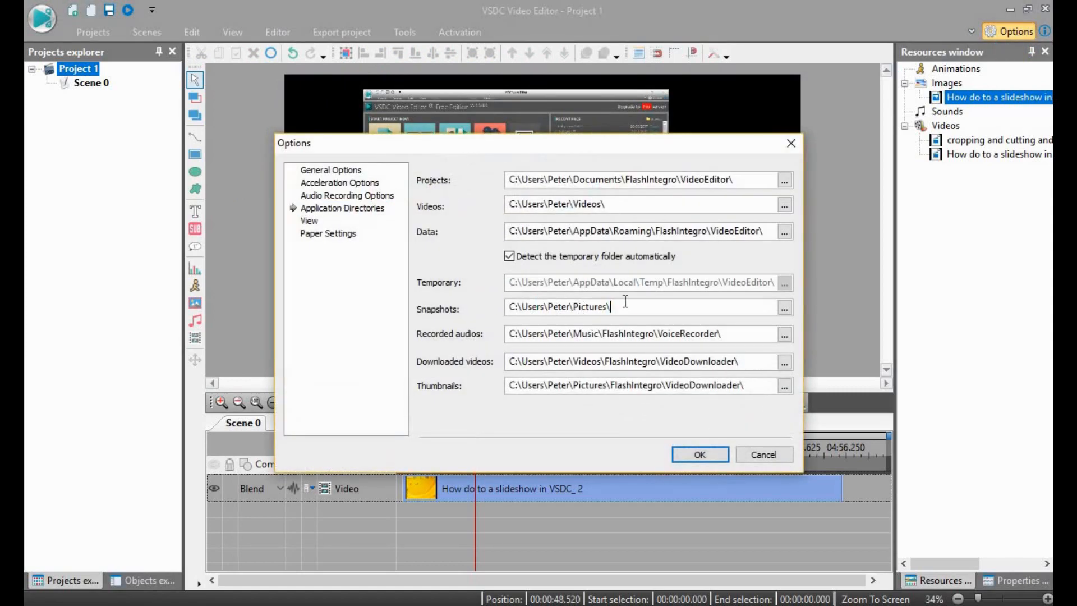
pyautogui.click(764, 455)
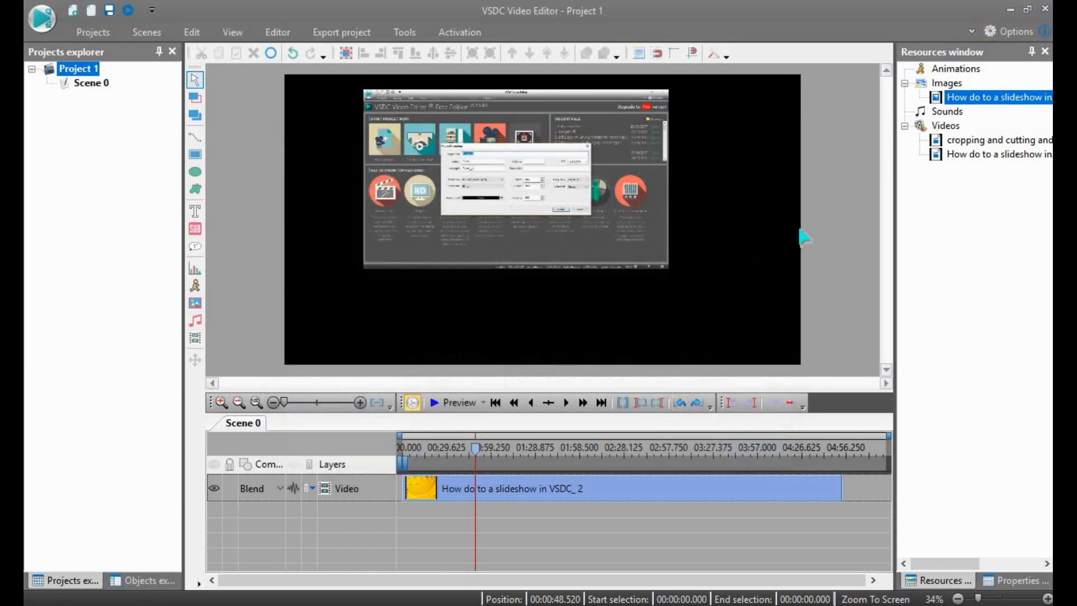
pyautogui.click(977, 230)
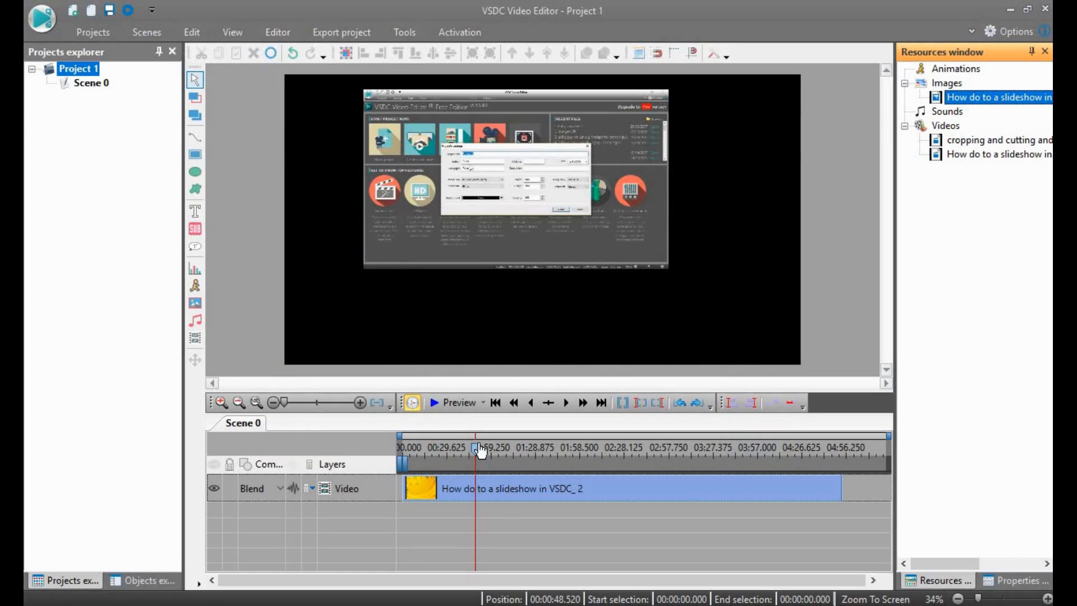
# Step: Create a snapshot of the slideshow video's frame at 00:01:32.250 and check the options available for the new image resource
pyautogui.moveTo(475, 449); pyautogui.dragTo(540, 449)
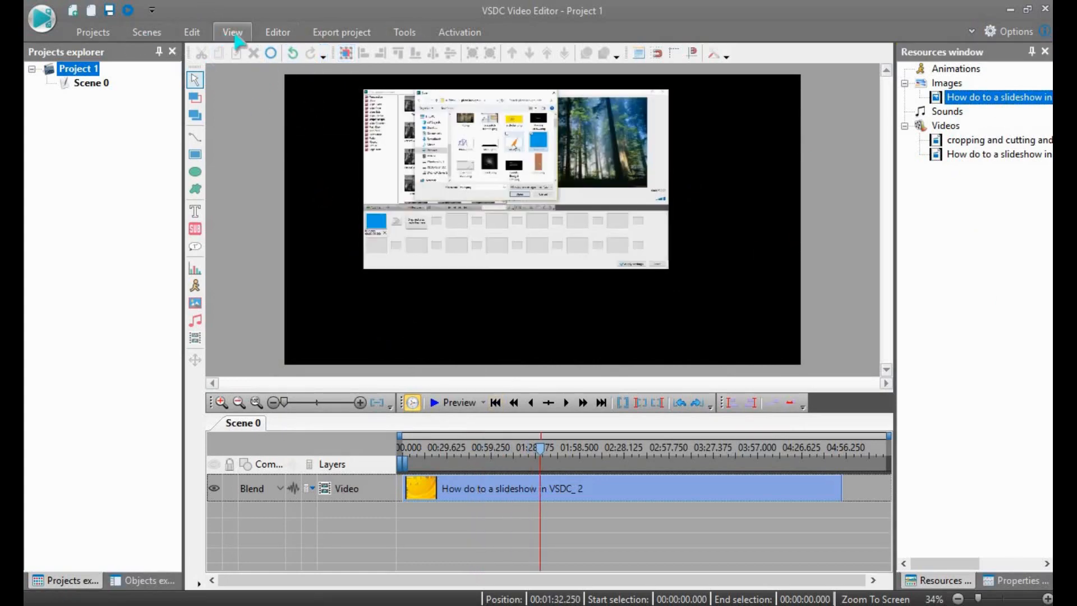
pyautogui.click(277, 32)
pyautogui.click(326, 84)
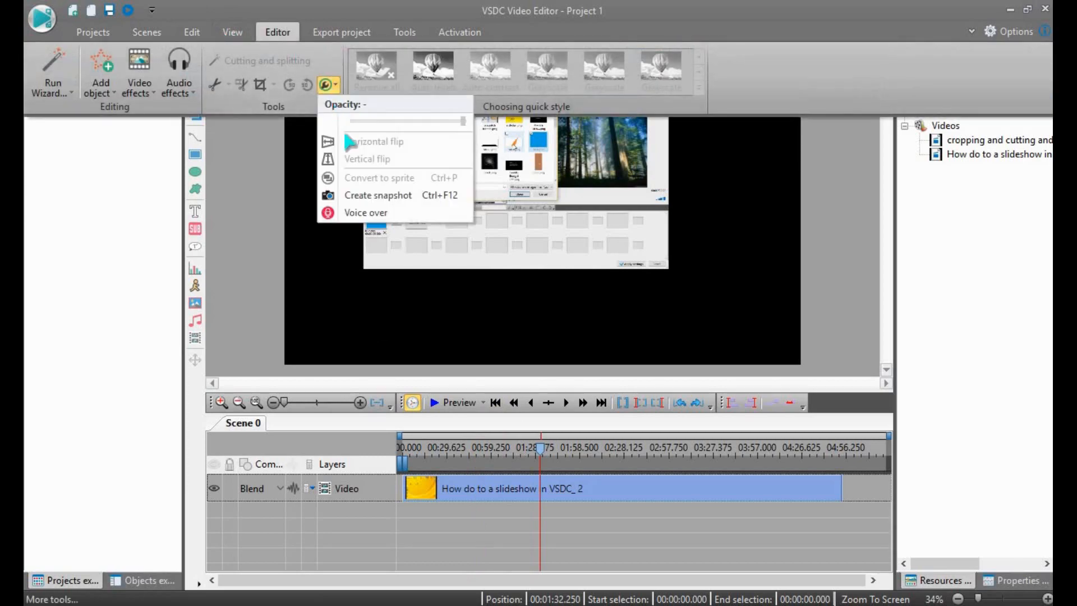
pyautogui.click(378, 196)
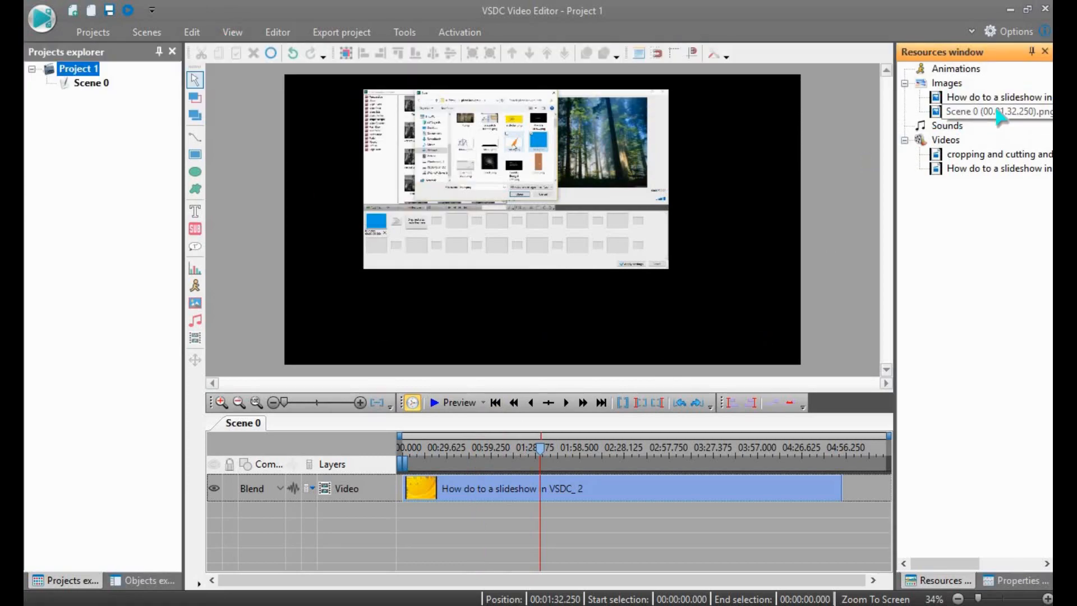
pyautogui.rightClick(1001, 111)
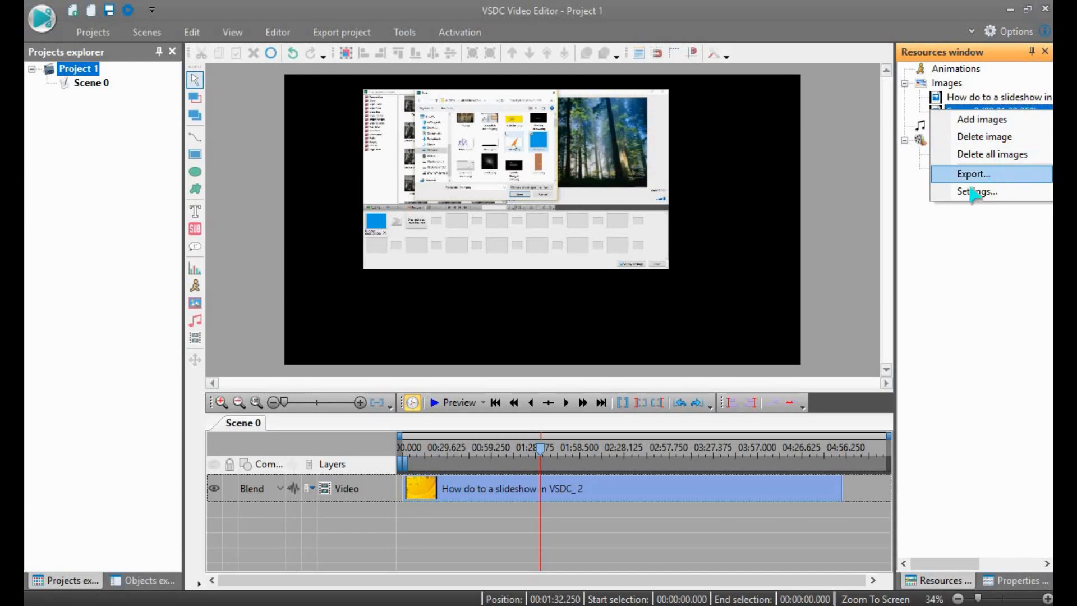
pyautogui.click(951, 268)
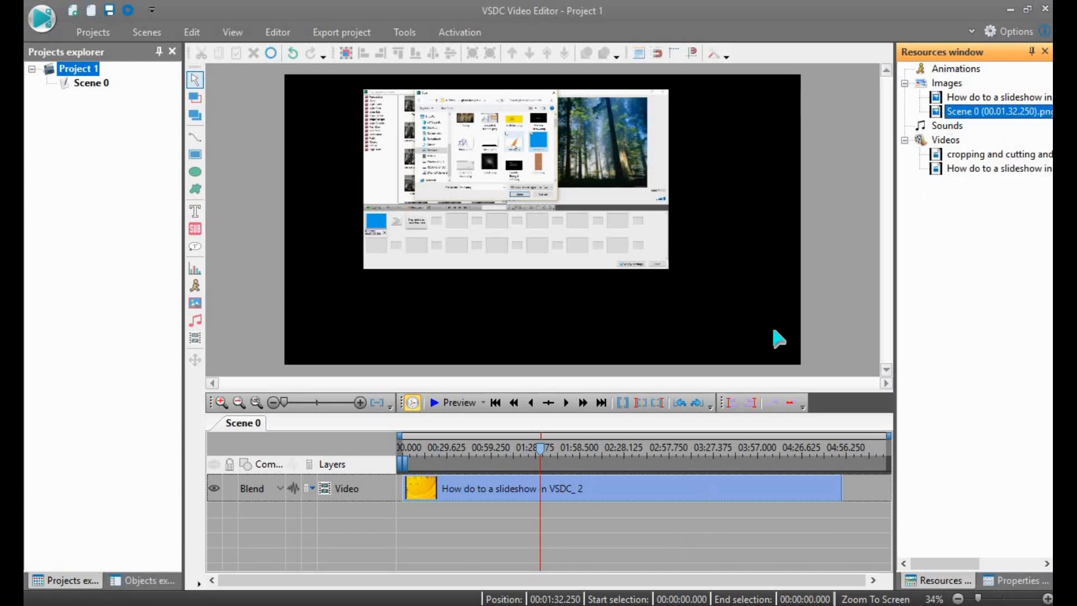
pyautogui.click(772, 268)
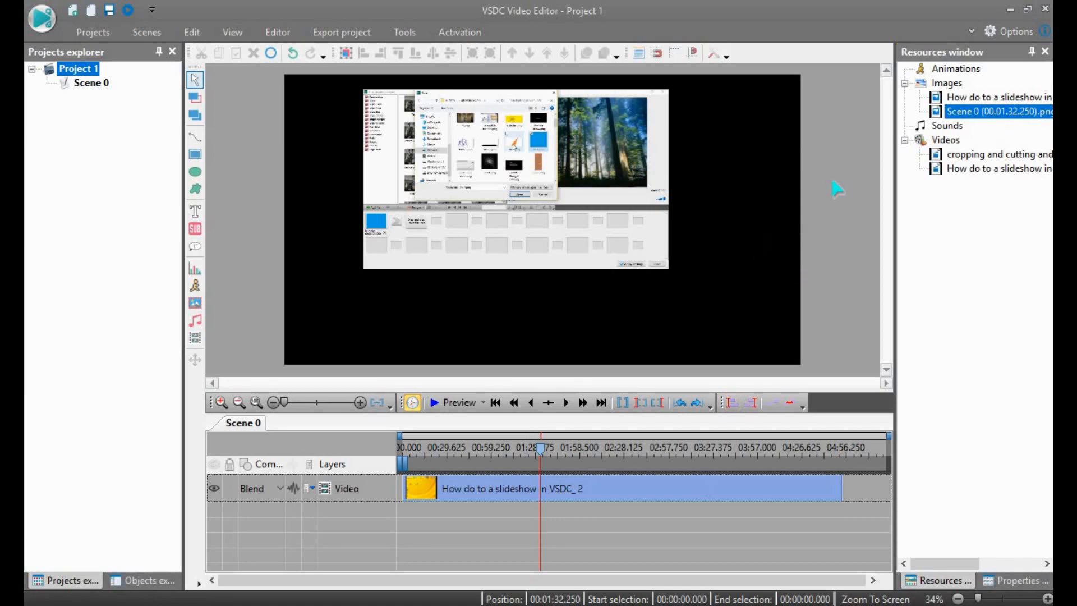
# Step: Examine the application directories for snapshots and recorded audios, and review the View options for windows and toolbars
pyautogui.click(1014, 32)
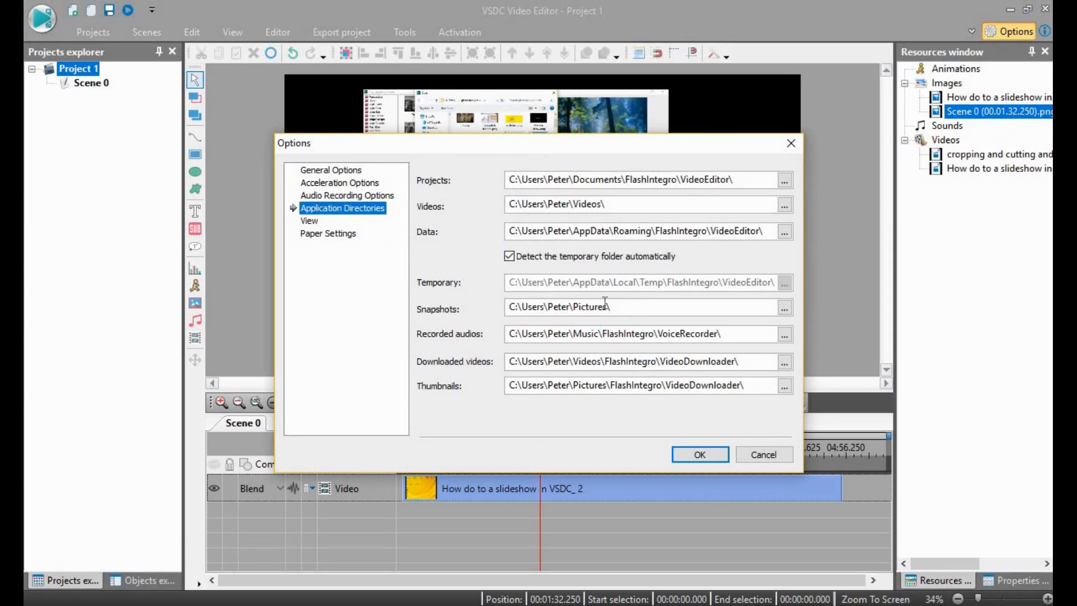
pyautogui.doubleClick(713, 336)
pyautogui.click(715, 337)
pyautogui.moveTo(738, 335); pyautogui.dragTo(488, 335)
pyautogui.moveTo(587, 337); pyautogui.dragTo(582, 336)
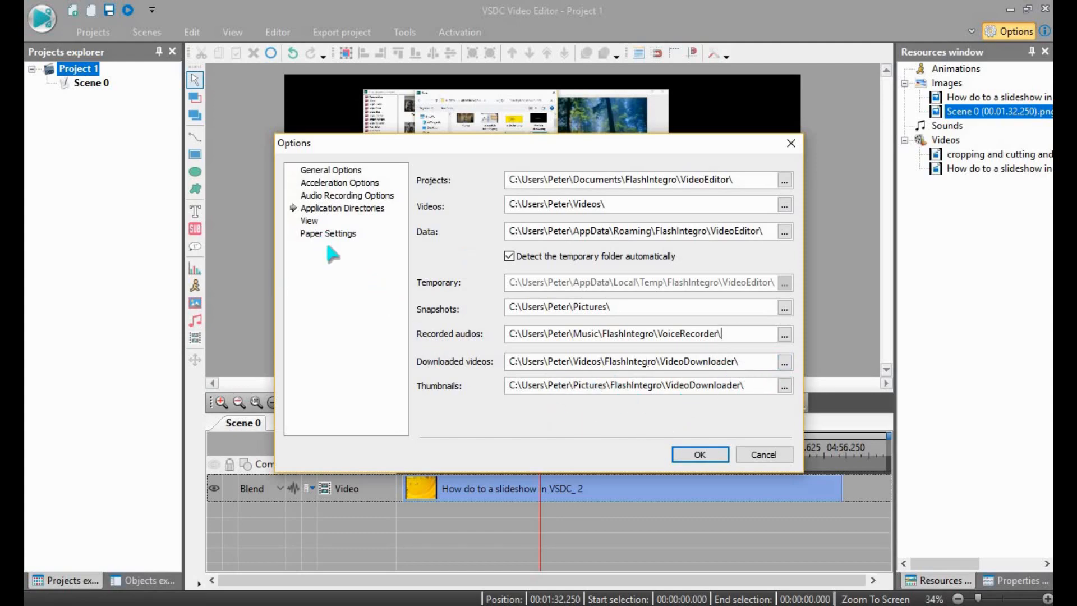
pyautogui.click(316, 222)
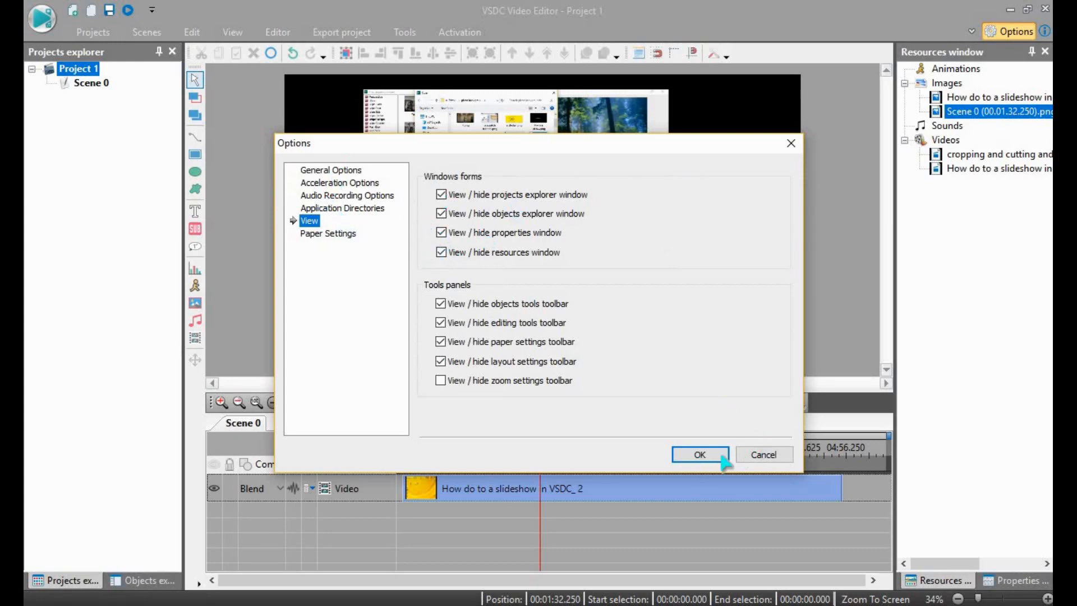
pyautogui.click(700, 454)
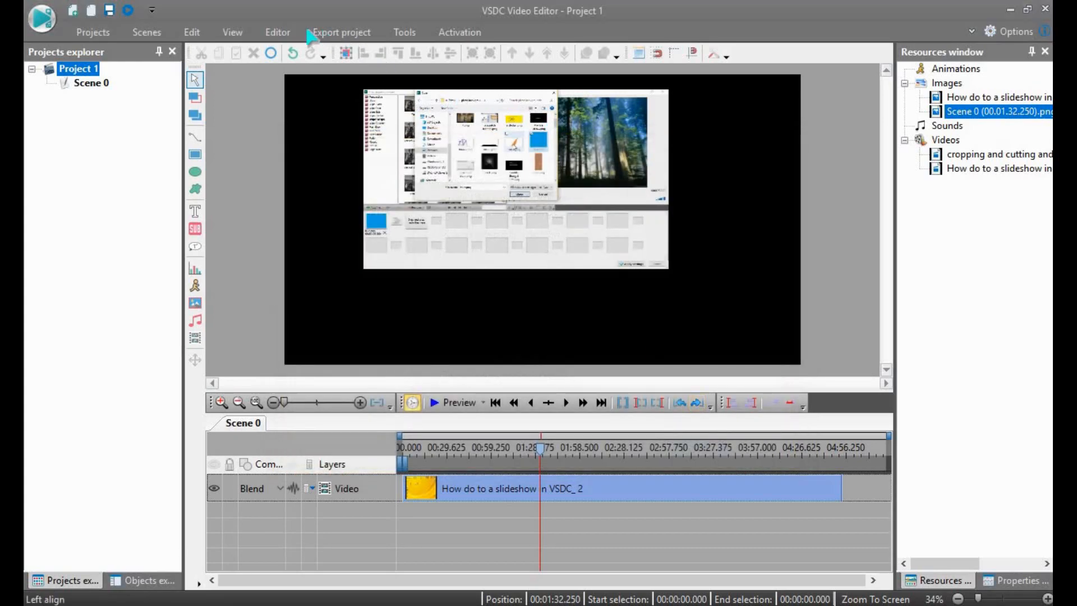
# Step: Hide the projects explorer, objects explorer, properties and resources windows one after another
pyautogui.click(232, 32)
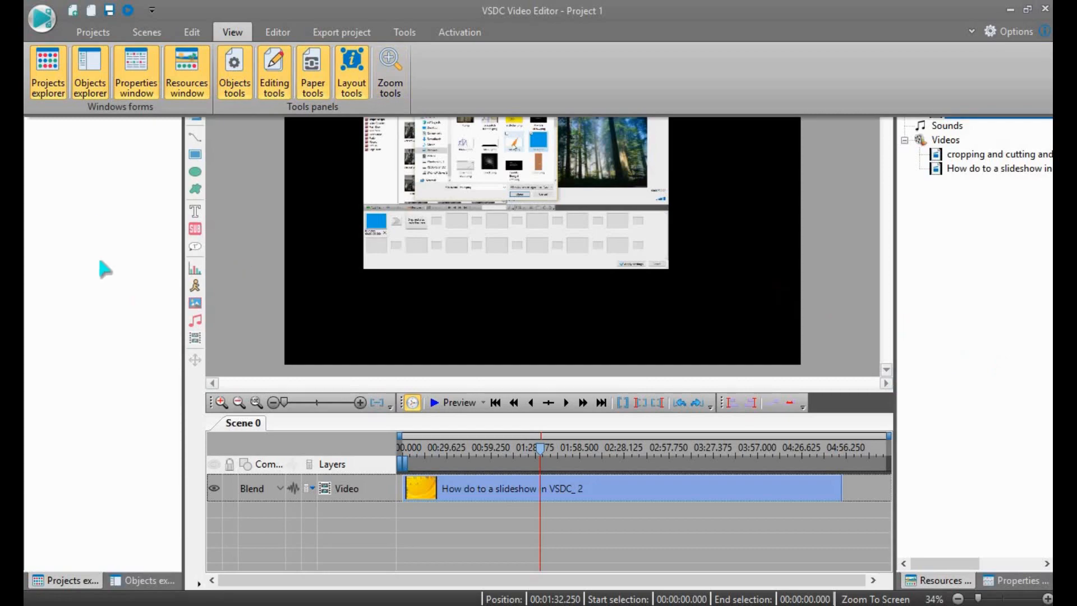
pyautogui.click(45, 81)
pyautogui.click(232, 32)
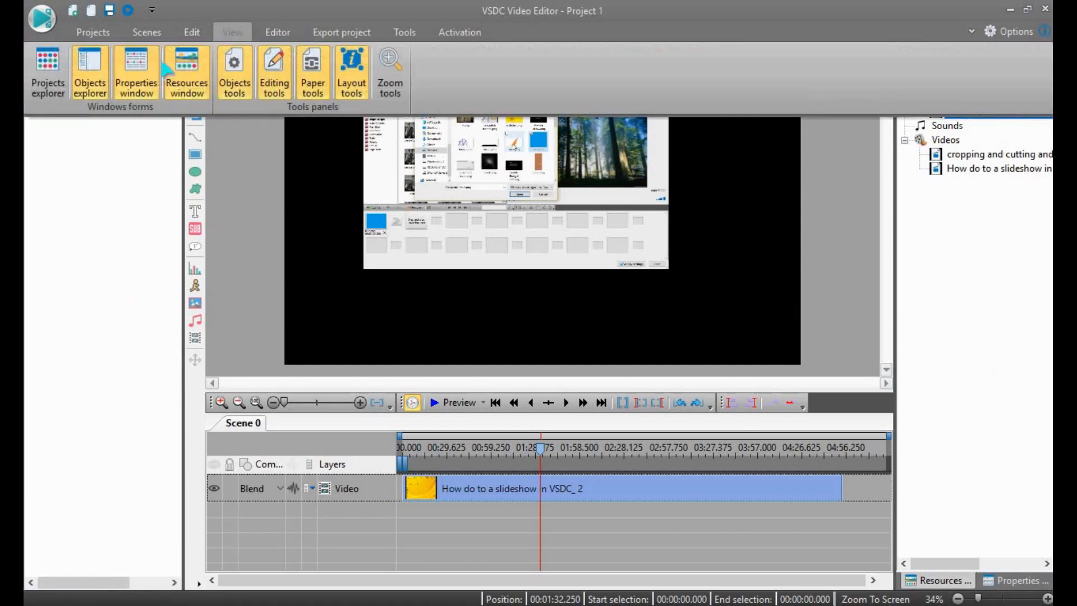
pyautogui.click(90, 73)
pyautogui.click(232, 32)
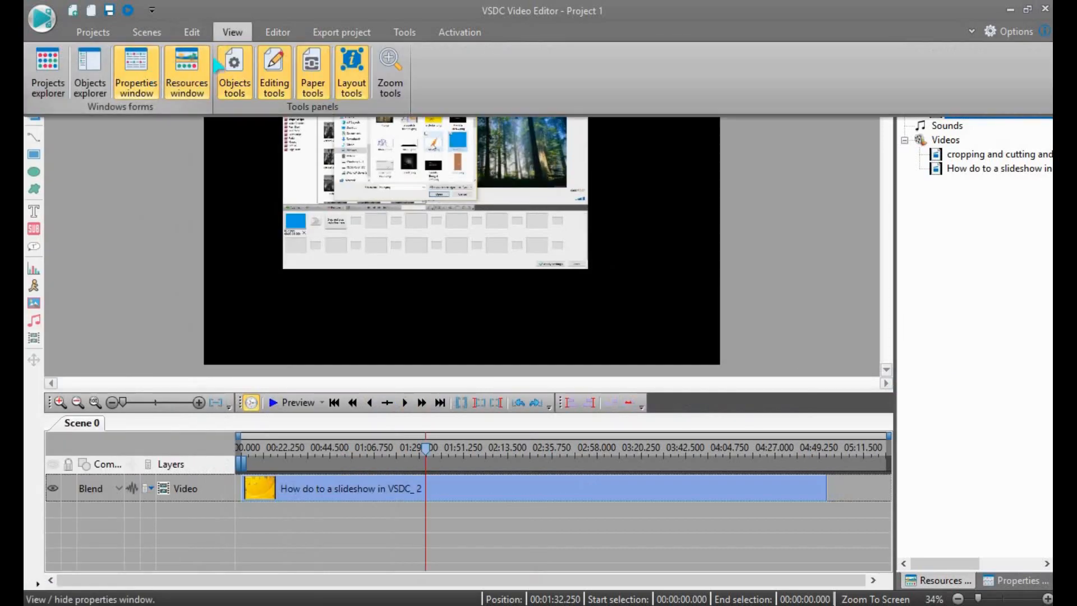
pyautogui.click(232, 32)
pyautogui.click(187, 73)
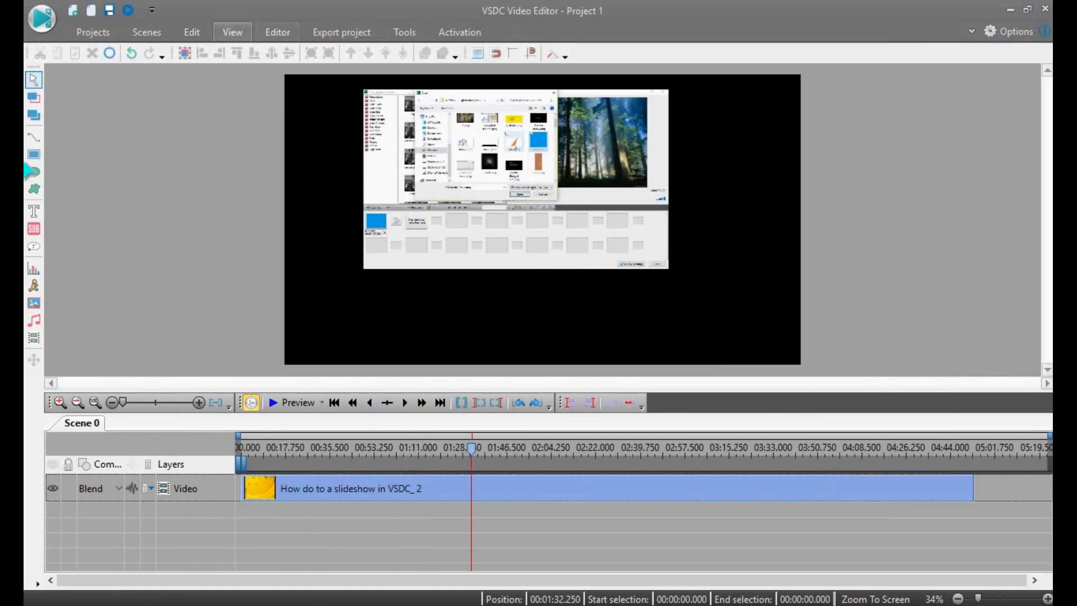
# Step: Show the resources, properties, objects explorer and projects explorer windows again
pyautogui.click(232, 32)
pyautogui.click(186, 76)
pyautogui.click(232, 32)
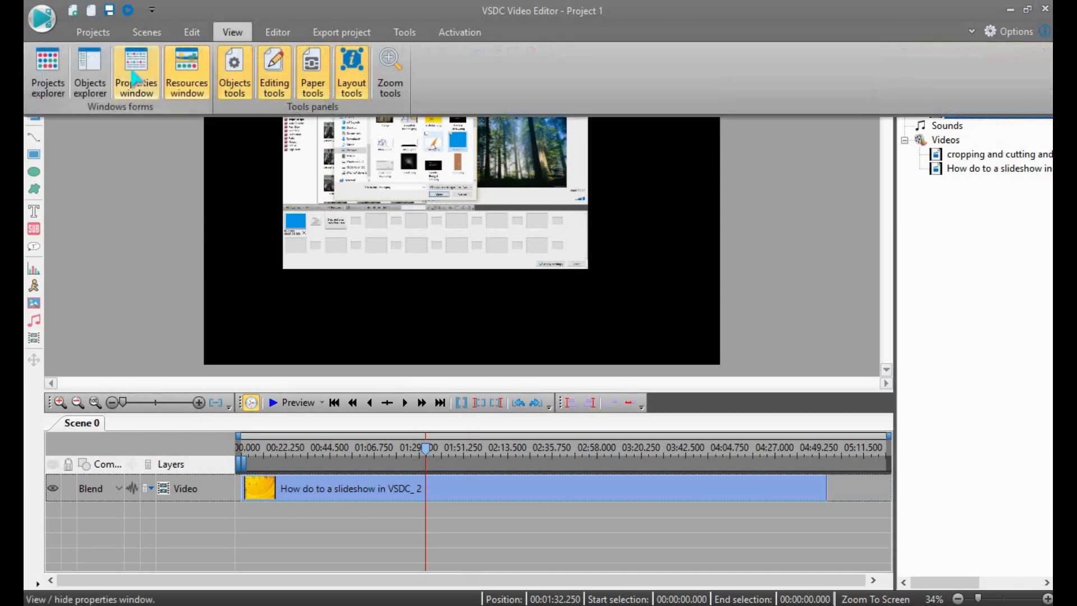
pyautogui.click(136, 86)
pyautogui.click(232, 32)
pyautogui.click(90, 87)
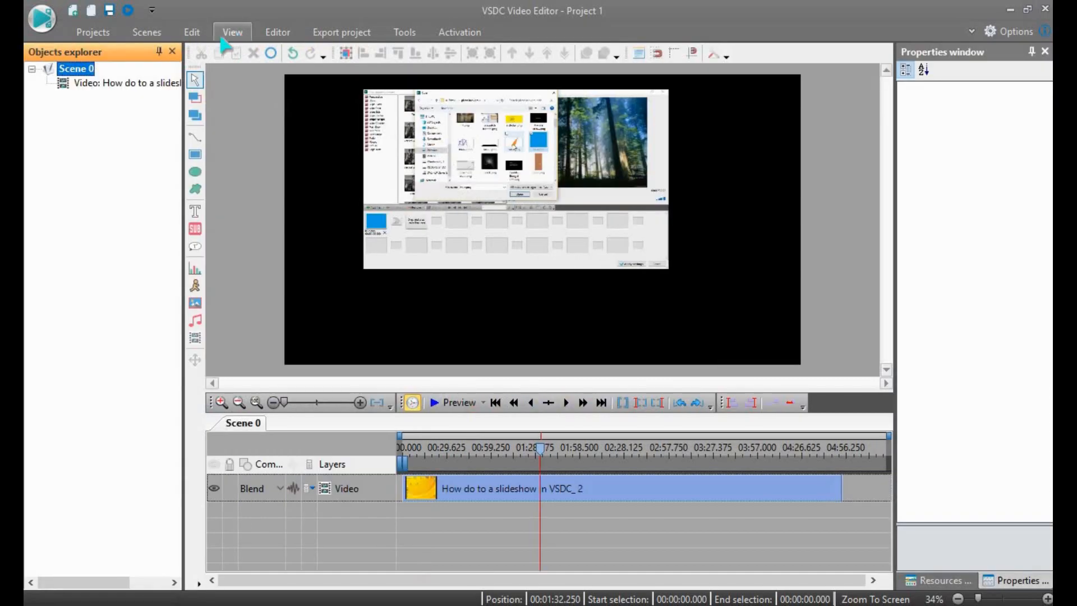
pyautogui.click(232, 32)
pyautogui.click(43, 87)
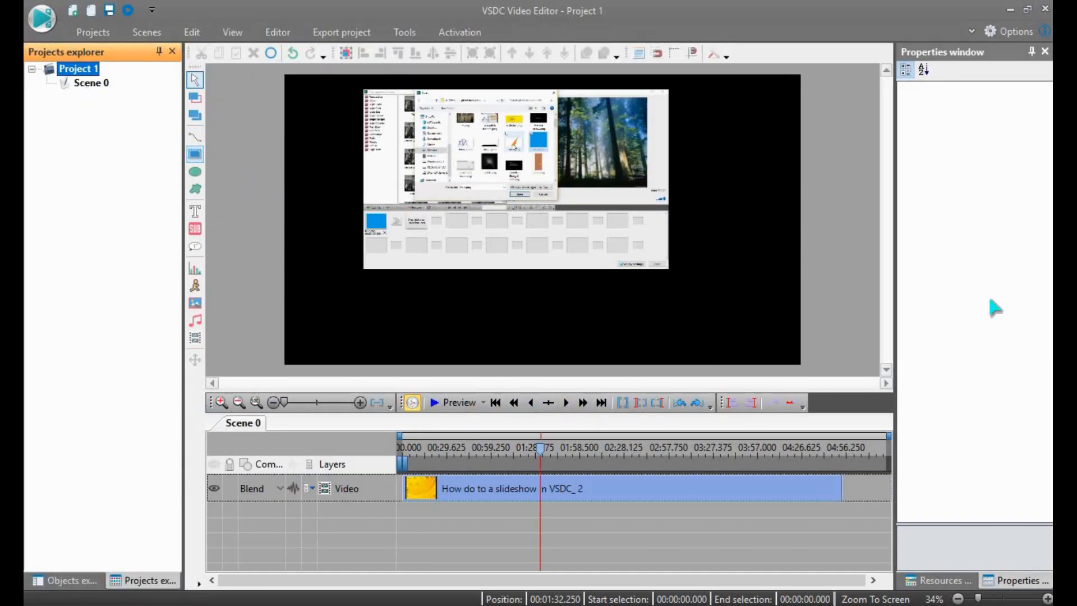
# Step: Look through the docked explorer, resources and properties windows and check which windows and toolbars are enabled
pyautogui.click(94, 581)
pyautogui.click(143, 581)
pyautogui.click(938, 581)
pyautogui.click(1027, 581)
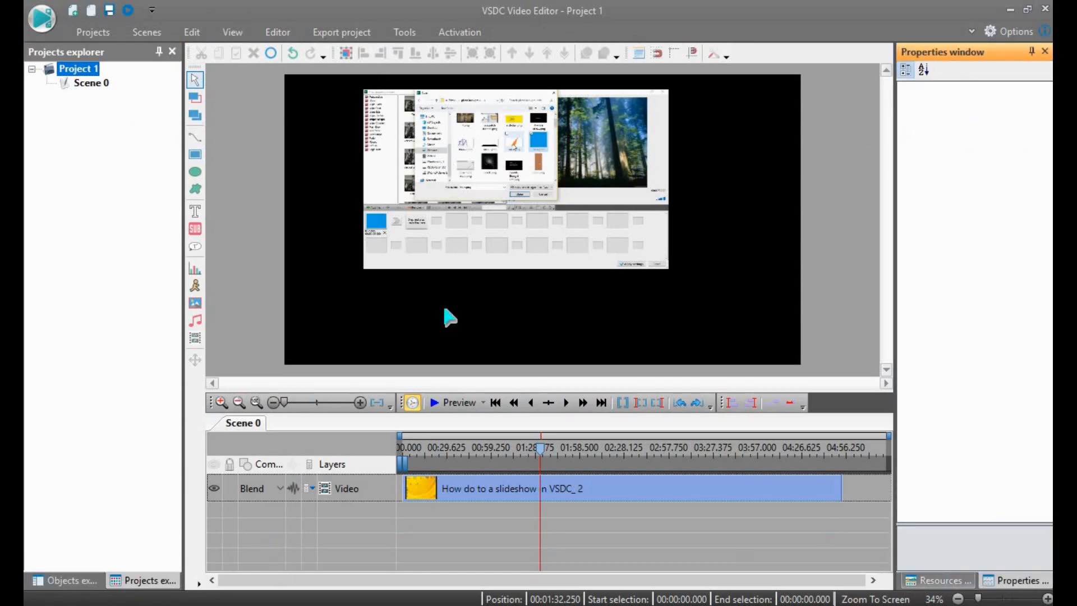
pyautogui.click(234, 33)
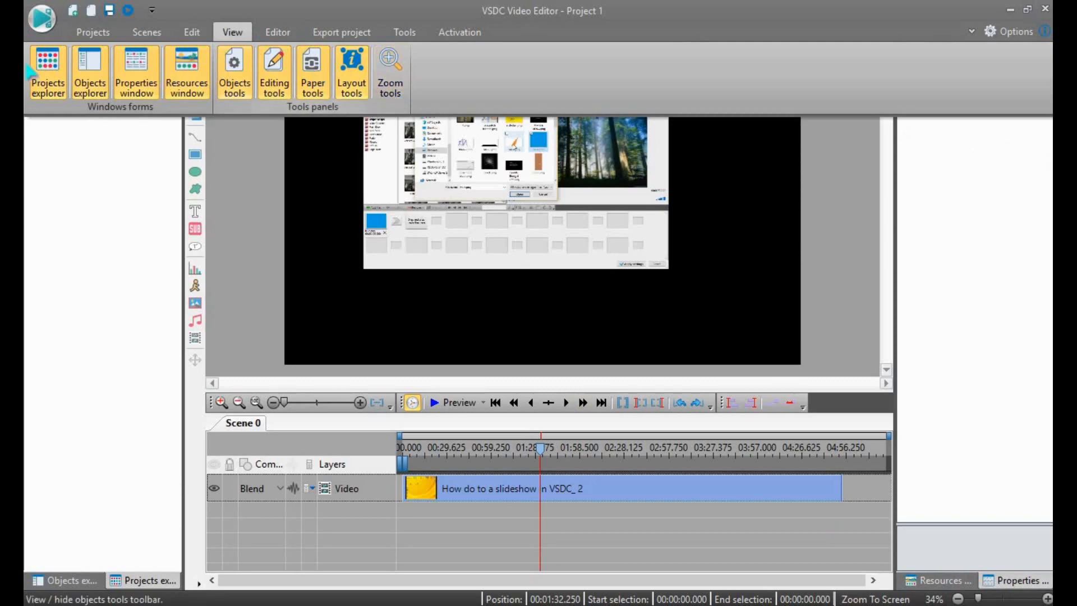
pyautogui.click(237, 212)
# Step: Disable the projects explorer, objects explorer, properties and resources windows in the View options and check their display state
pyautogui.click(1012, 32)
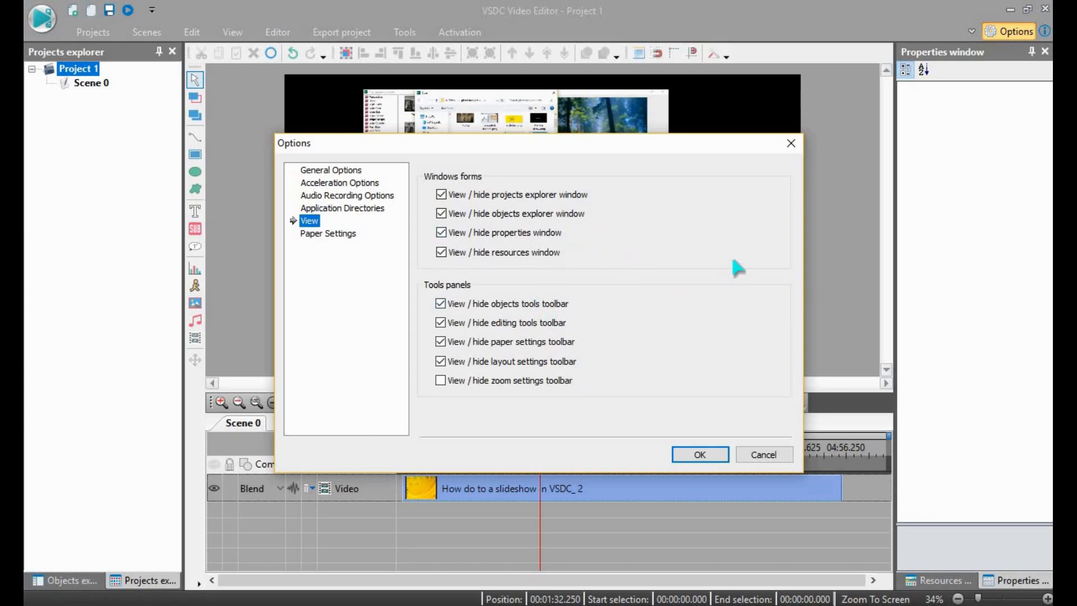
pyautogui.click(441, 195)
pyautogui.click(442, 213)
pyautogui.click(442, 233)
pyautogui.click(442, 251)
pyautogui.click(700, 455)
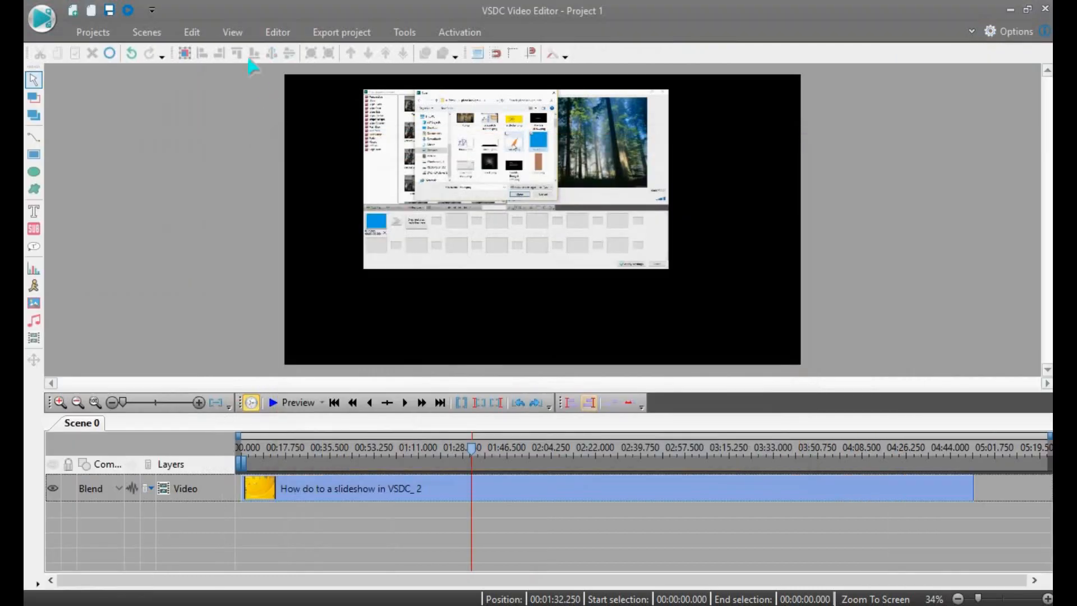
pyautogui.click(232, 32)
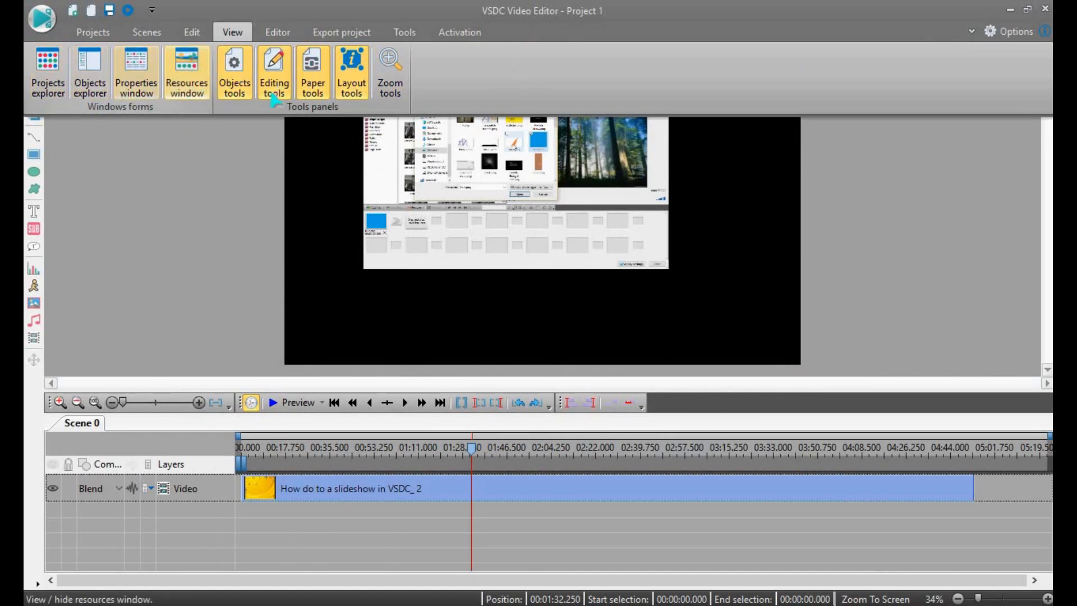
pyautogui.click(219, 214)
# Step: Re-enable the projects explorer, objects explorer, properties and resources windows in the View options
pyautogui.click(990, 34)
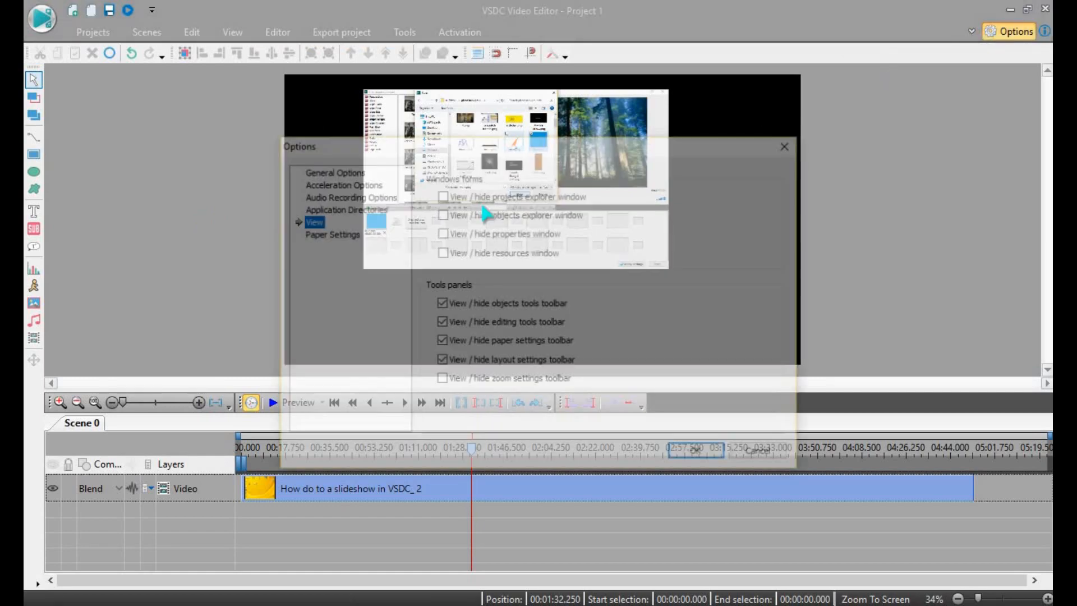
pyautogui.click(442, 195)
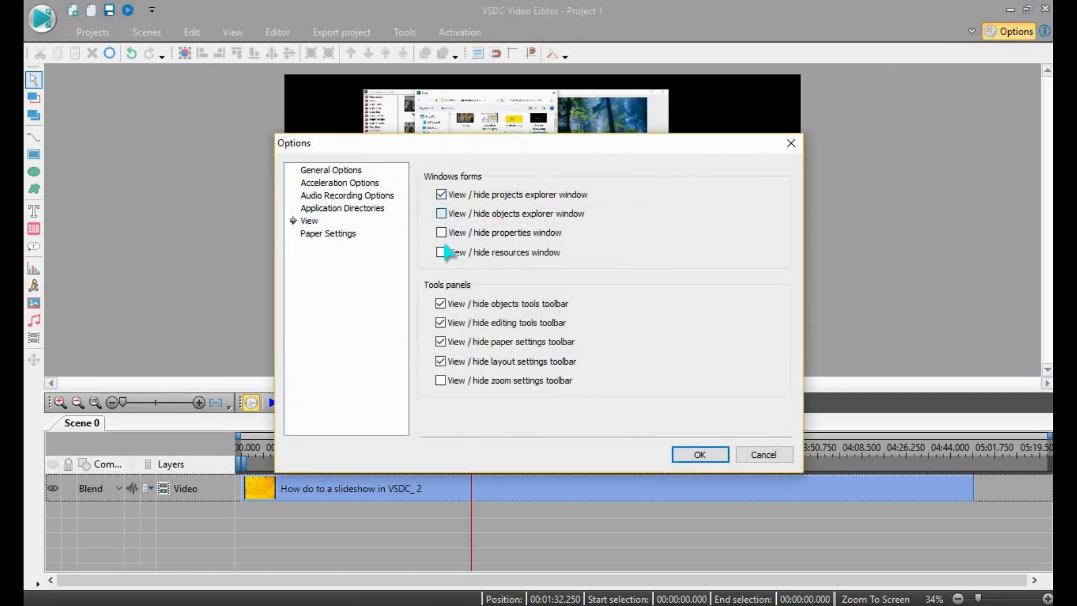
pyautogui.click(441, 233)
pyautogui.click(441, 252)
# Step: Enable Show grid in the paper settings and move the slideshow video down and to the right within the scene
pyautogui.click(327, 233)
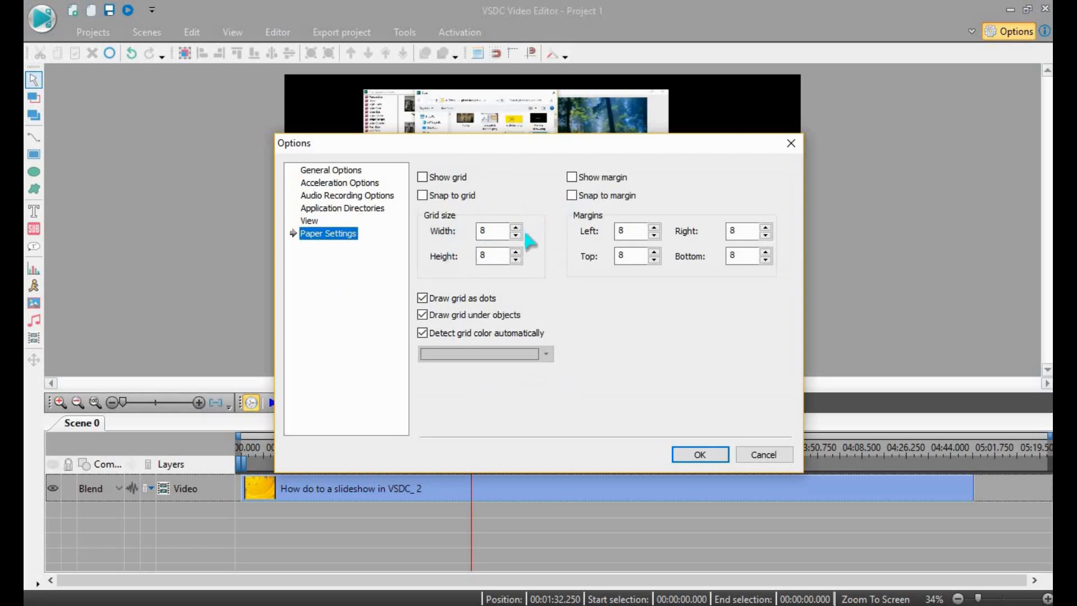
pyautogui.click(427, 177)
pyautogui.click(702, 454)
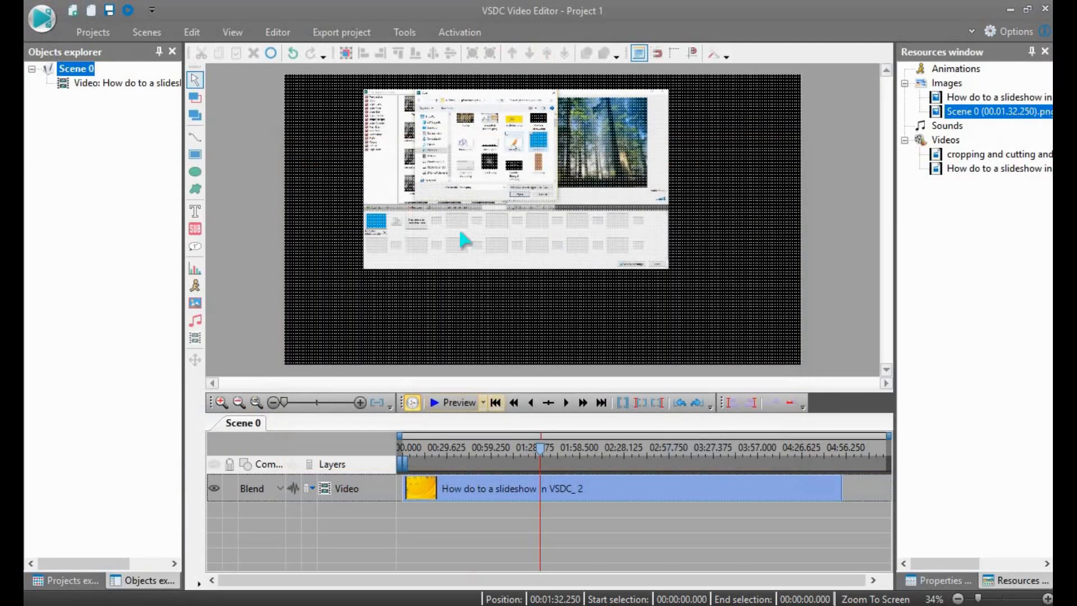
pyautogui.moveTo(479, 160); pyautogui.dragTo(554, 207)
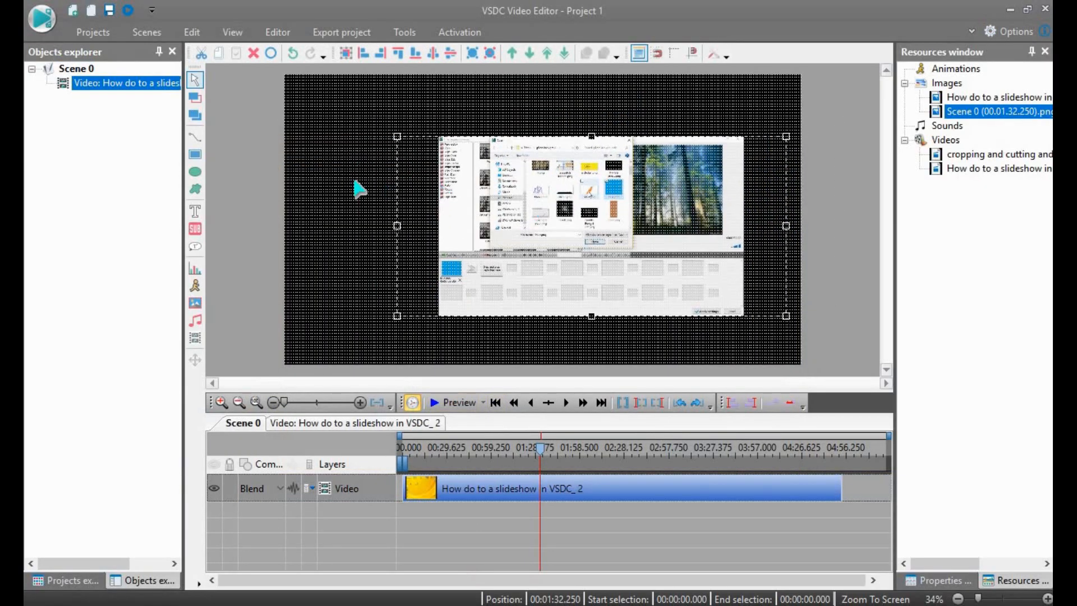
pyautogui.click(359, 189)
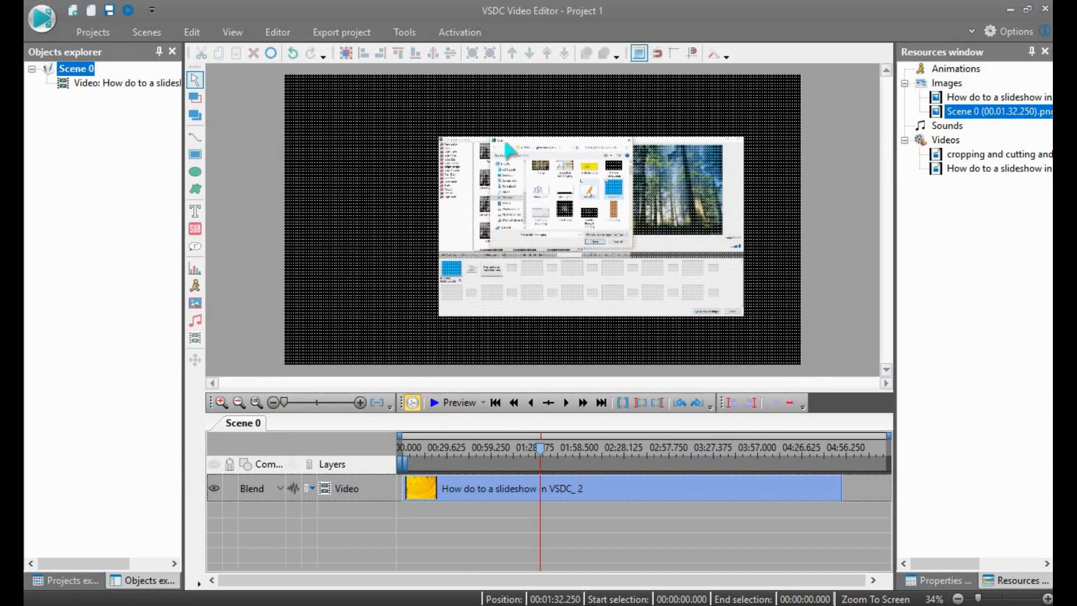
# Step: Try the Snap to grid option in the paper settings and close the options
pyautogui.click(994, 34)
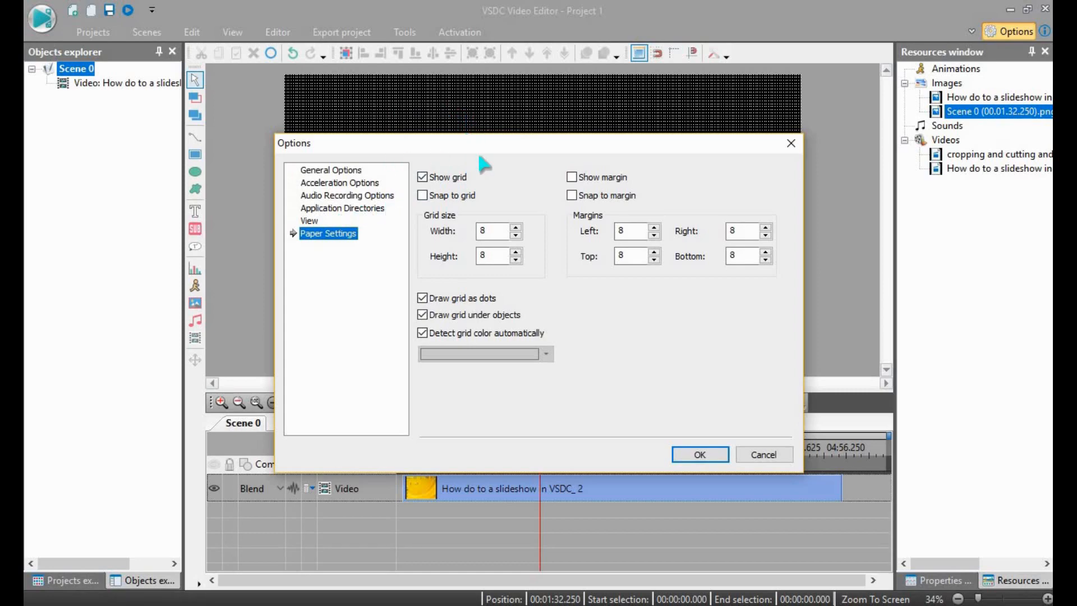
pyautogui.click(425, 194)
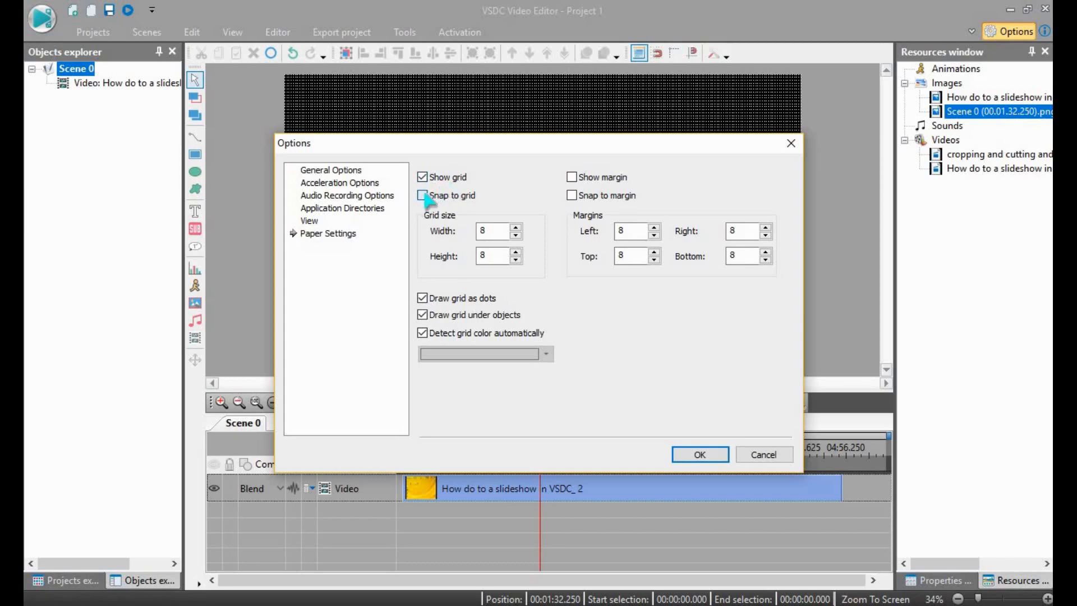
pyautogui.click(422, 195)
pyautogui.click(698, 453)
pyautogui.click(766, 456)
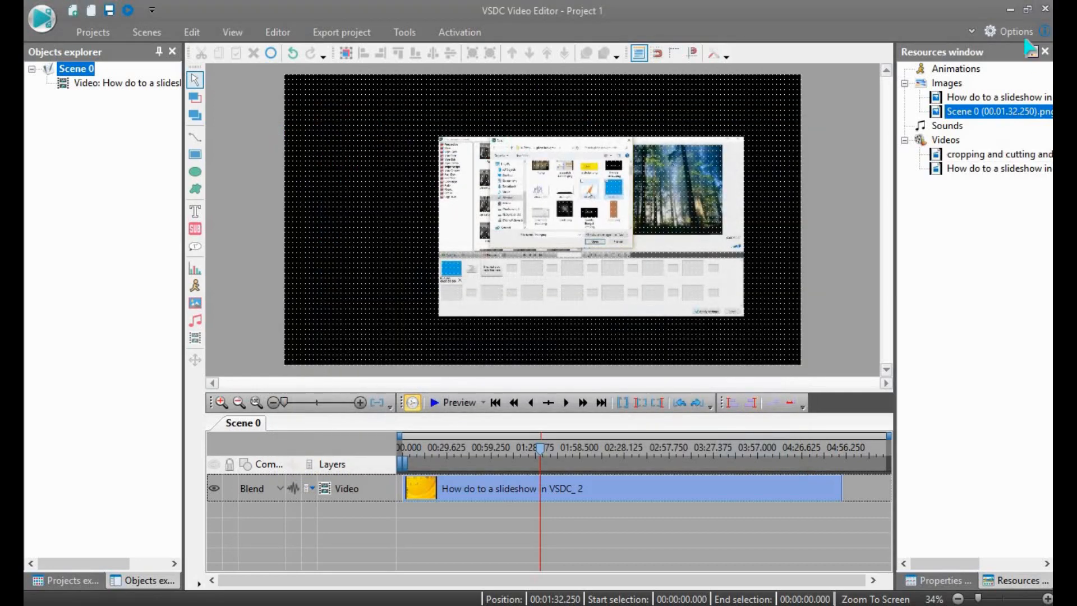
# Step: Set the grid width and height to 10 with Show margin enabled, and move the slideshow video slightly down and to the left
pyautogui.click(1009, 31)
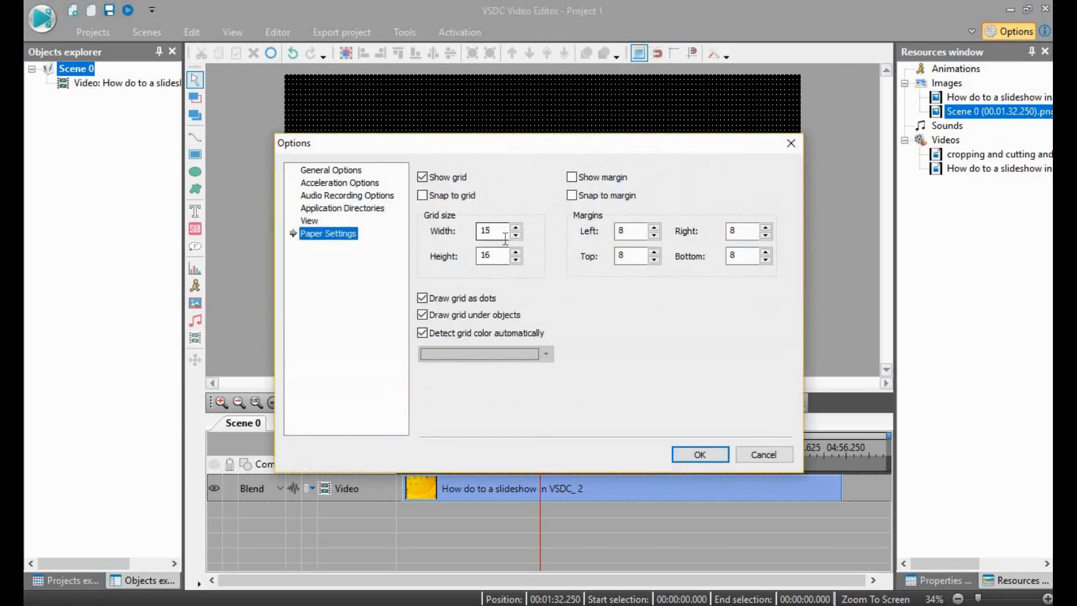
pyautogui.doubleClick(501, 232)
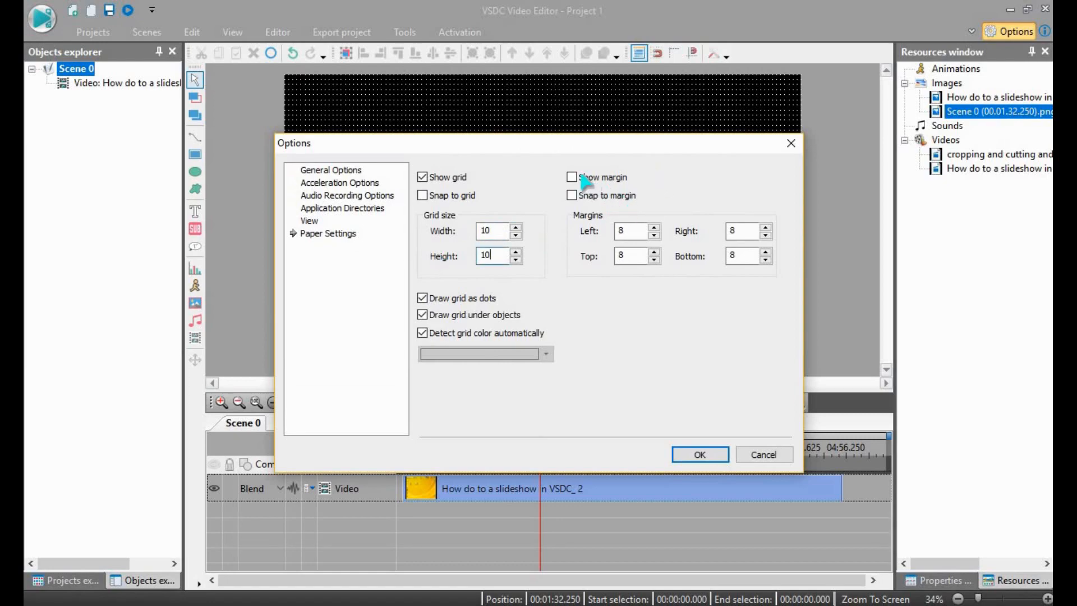
pyautogui.click(699, 453)
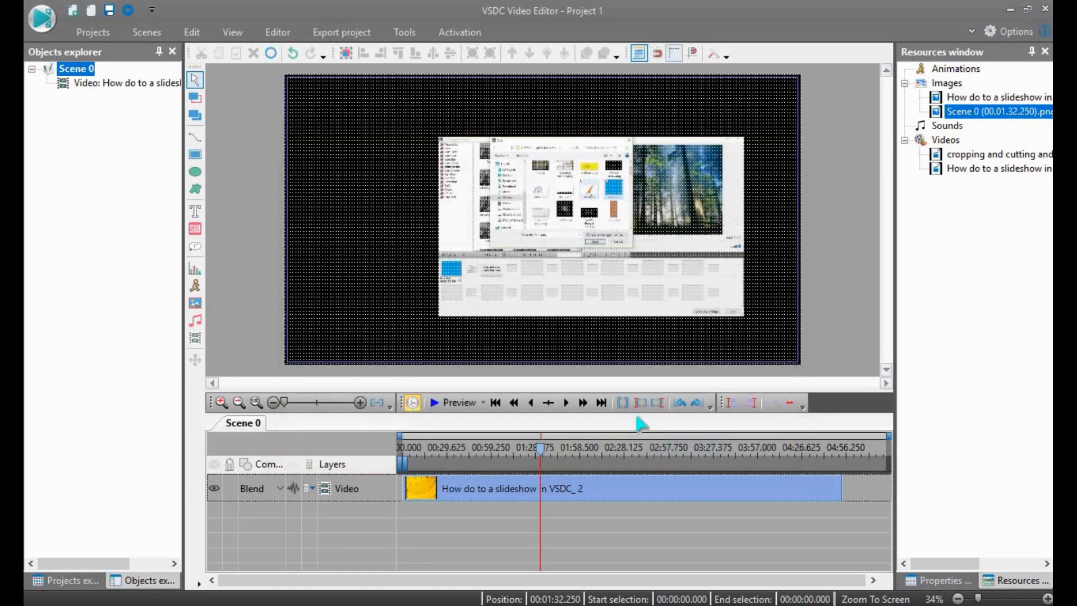
pyautogui.click(618, 220)
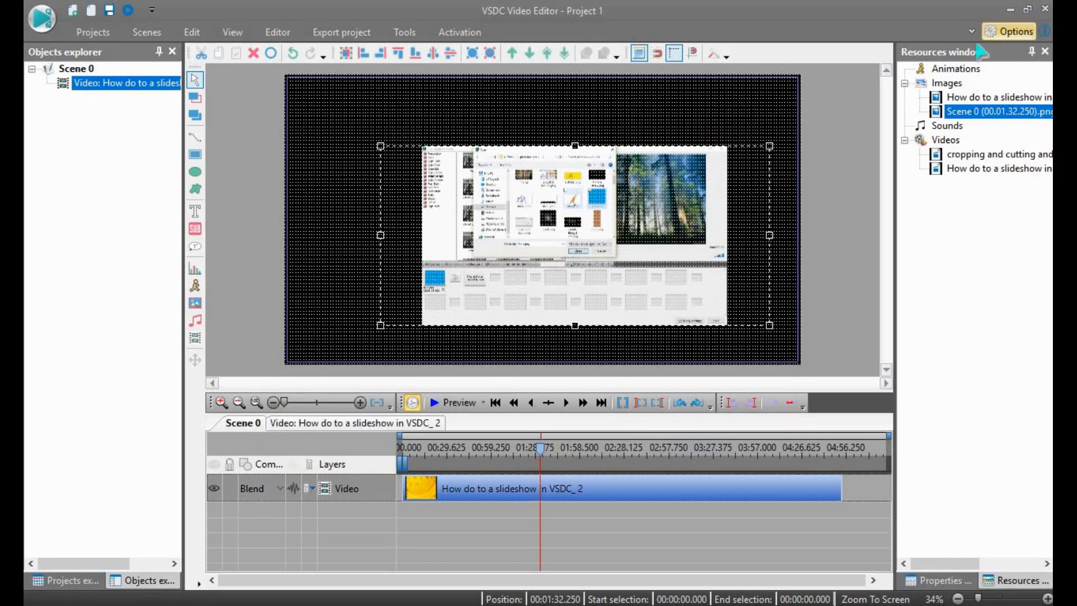
# Step: Disable Show grid in the paper settings, move the slideshow video up and to the left within the scene, and deselect it
pyautogui.click(1010, 31)
pyautogui.click(423, 177)
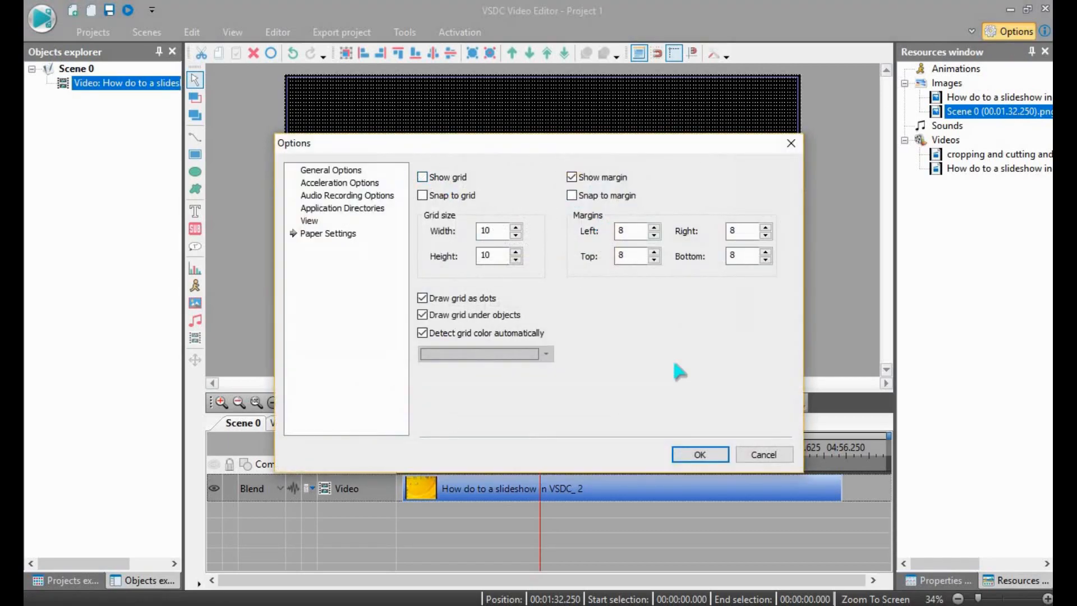
pyautogui.click(700, 453)
pyautogui.moveTo(486, 224); pyautogui.dragTo(457, 187)
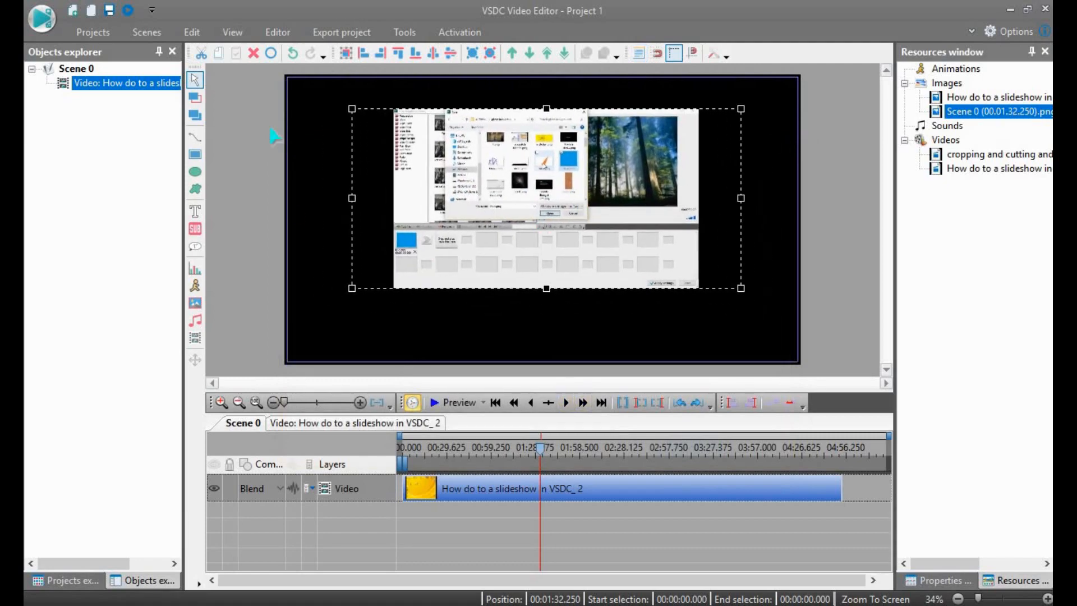
pyautogui.click(694, 55)
pyautogui.click(767, 190)
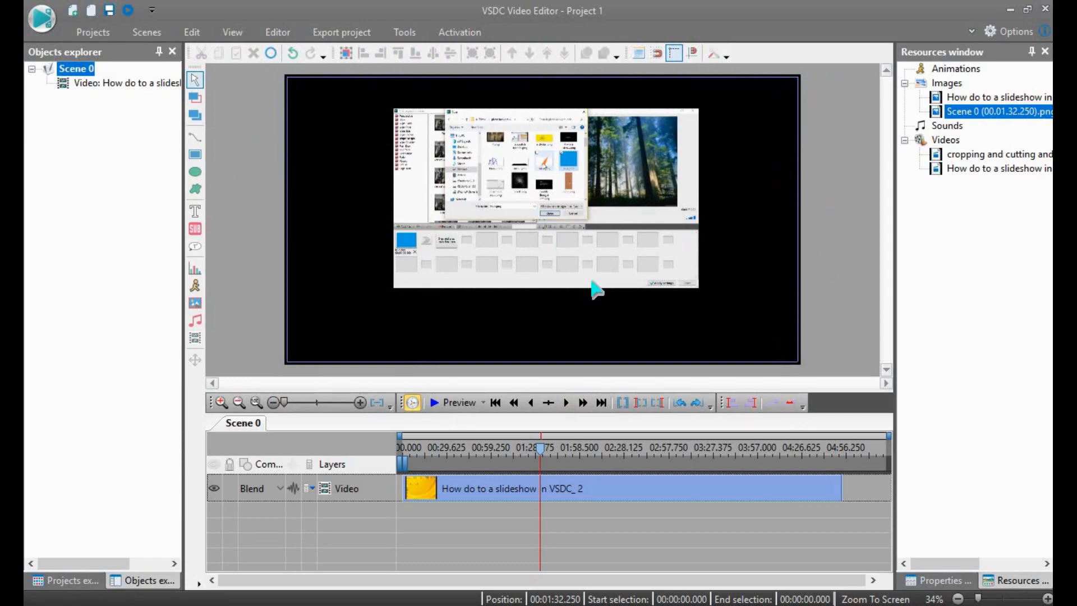
pyautogui.click(378, 125)
# Step: Try a left margin of 13 in the paper settings, lower it again and close the options
pyautogui.click(1008, 31)
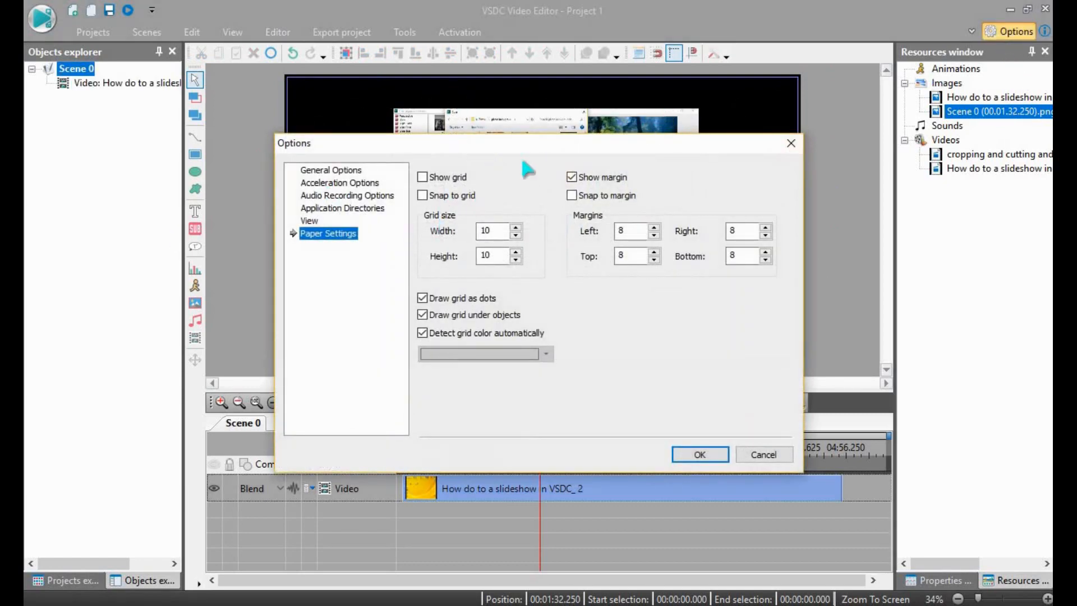
pyautogui.click(655, 228)
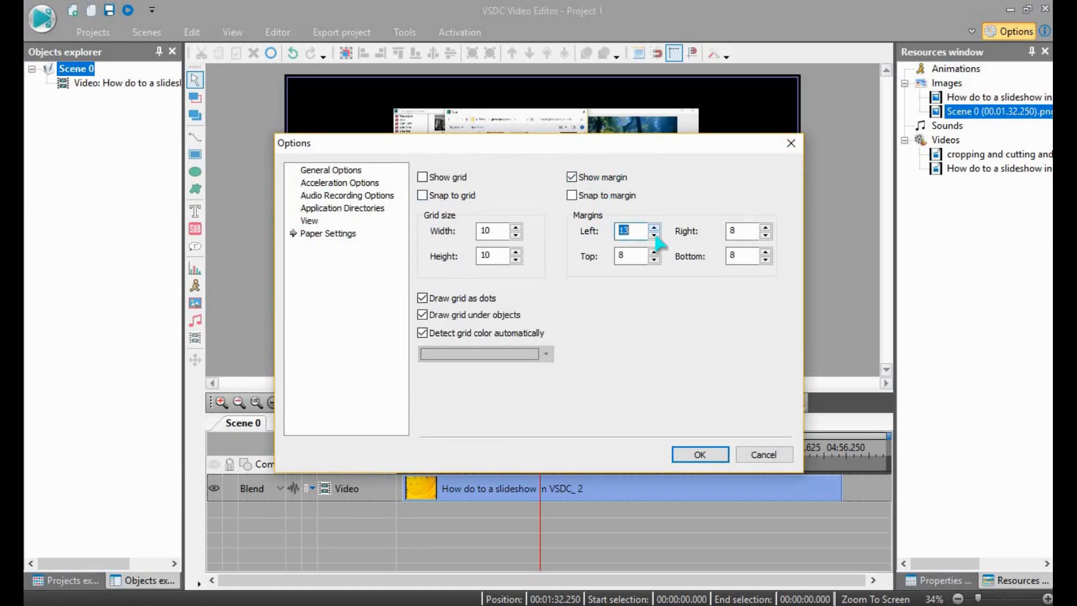
pyautogui.click(654, 236)
pyautogui.click(699, 454)
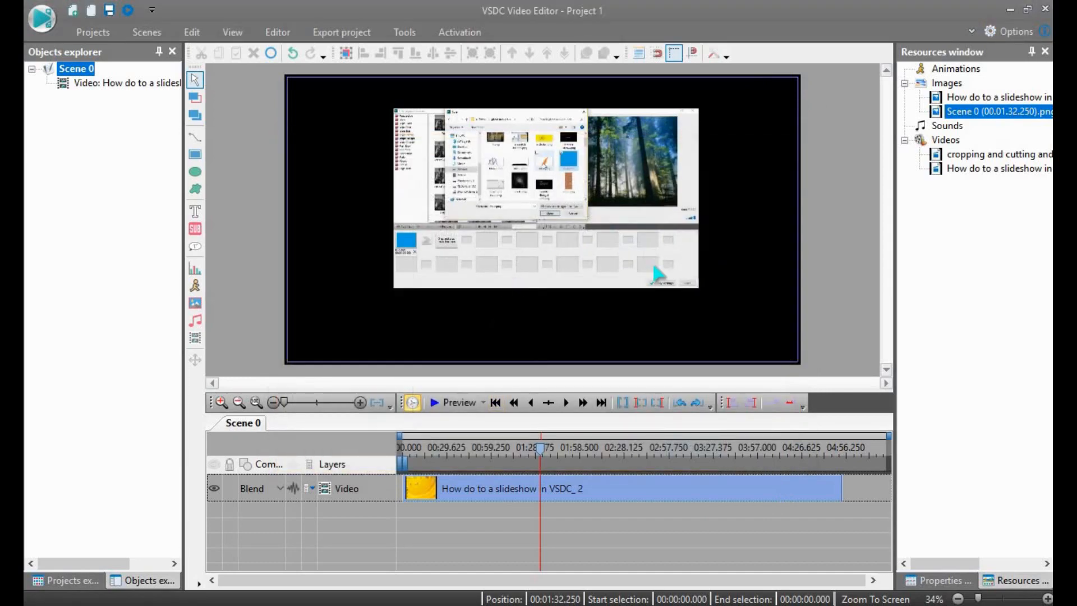